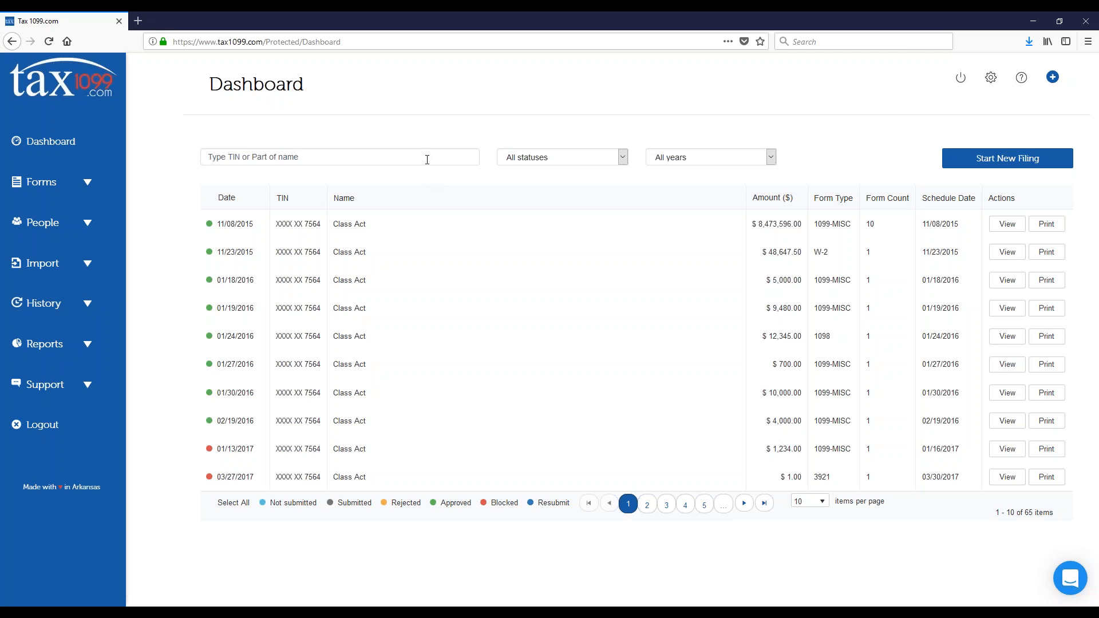
# Step: Filter the dashboard's filings list to show only filings with the status Not submitted
pyautogui.click(437, 156)
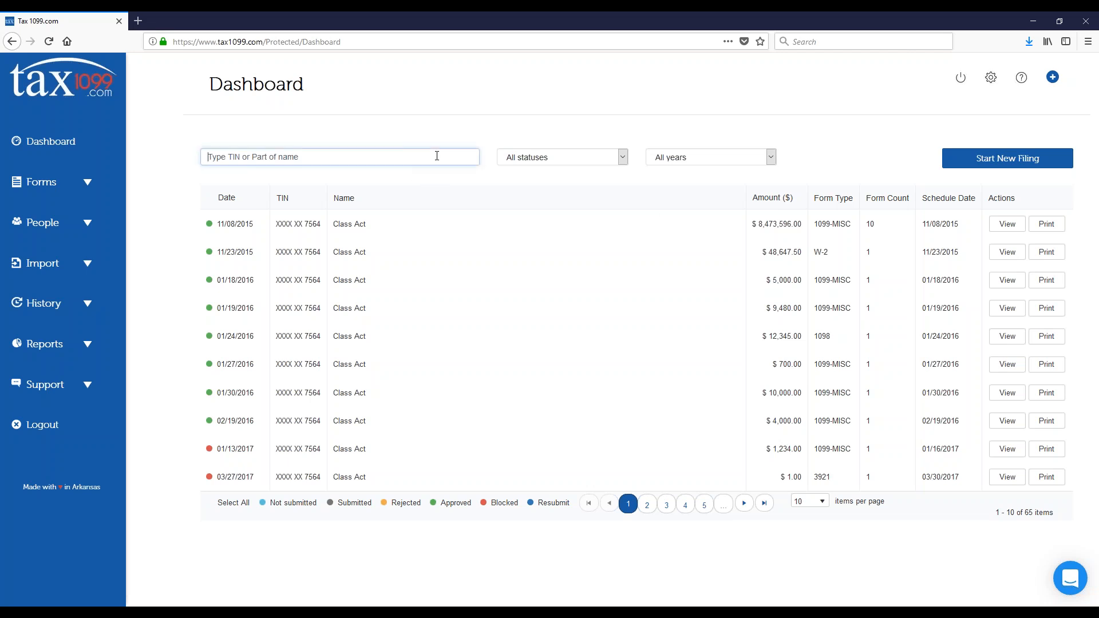
pyautogui.click(581, 161)
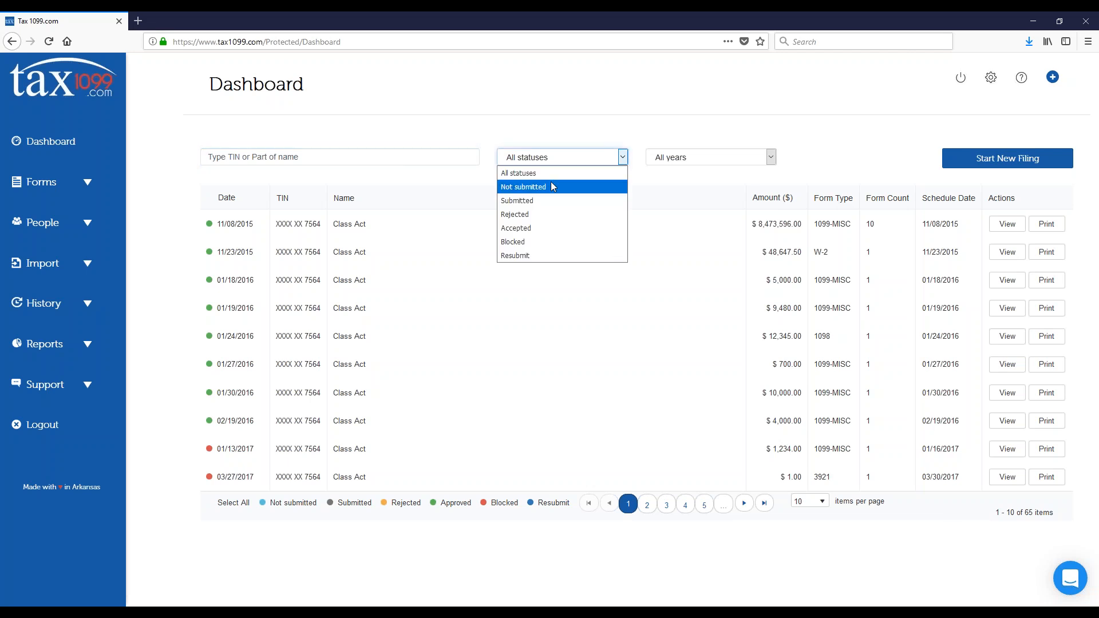
pyautogui.click(550, 185)
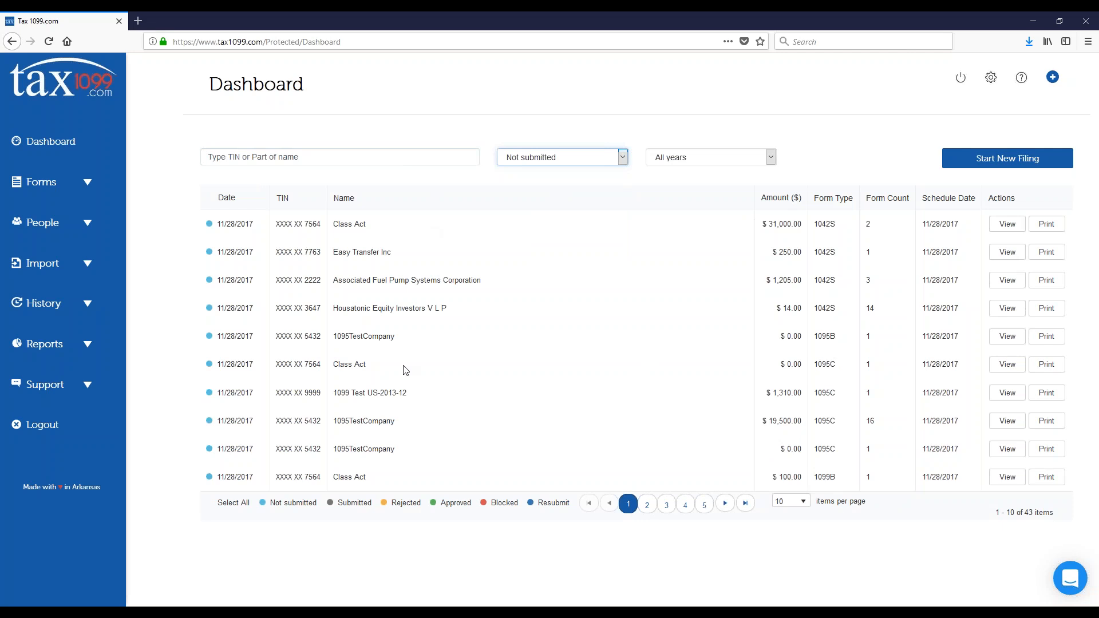
# Step: Filter the filings list by the Rejected status, and switch the status filter to Accepted
pyautogui.click(623, 158)
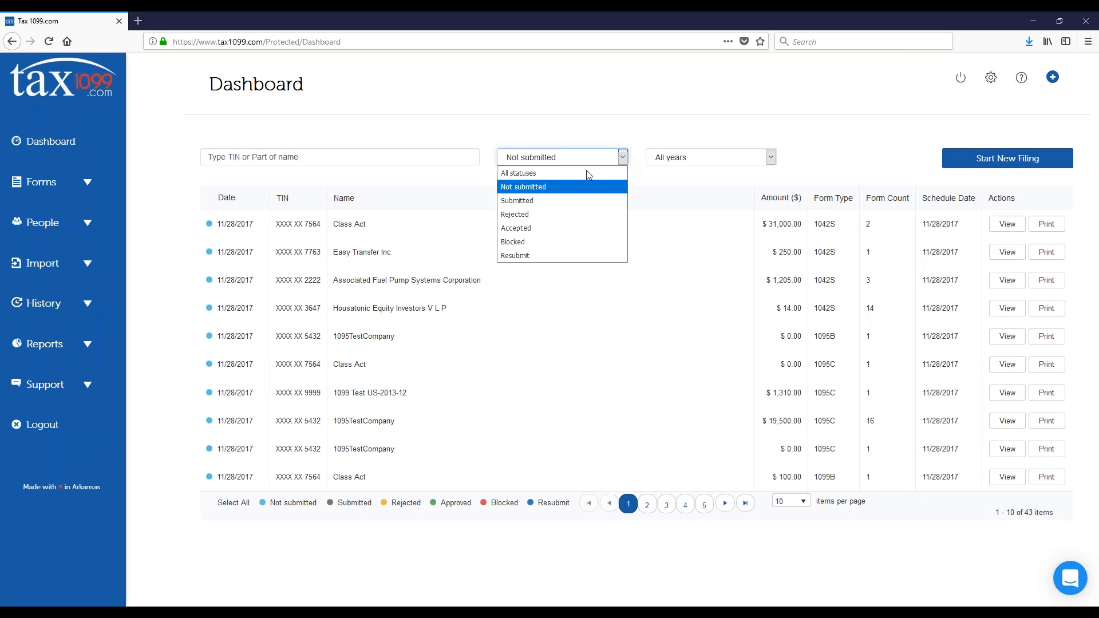
pyautogui.click(538, 215)
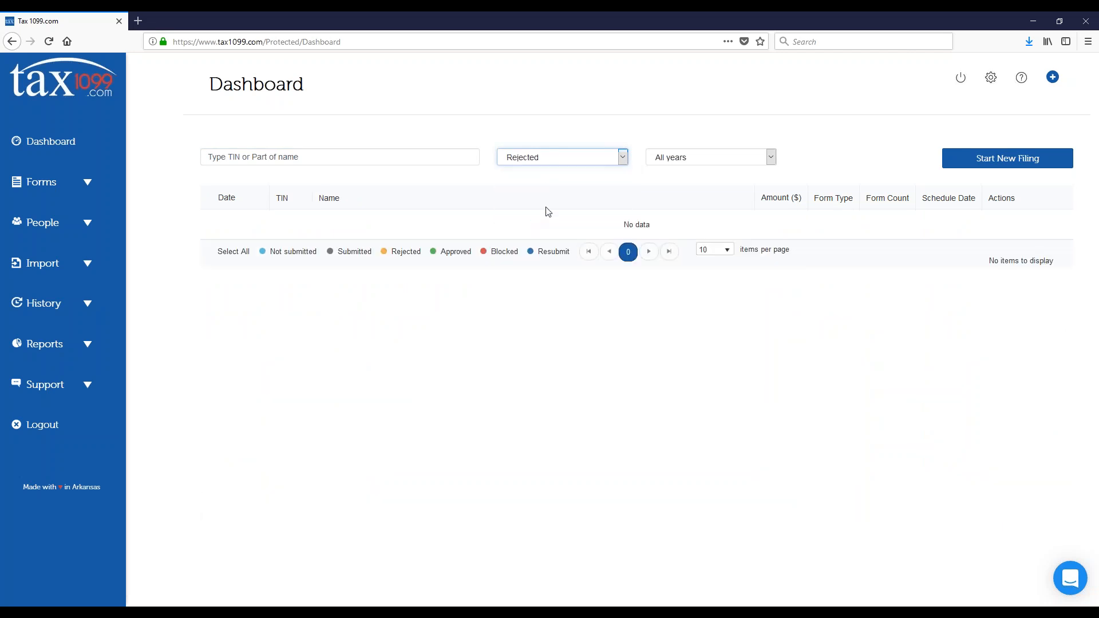
pyautogui.click(625, 158)
pyautogui.click(555, 226)
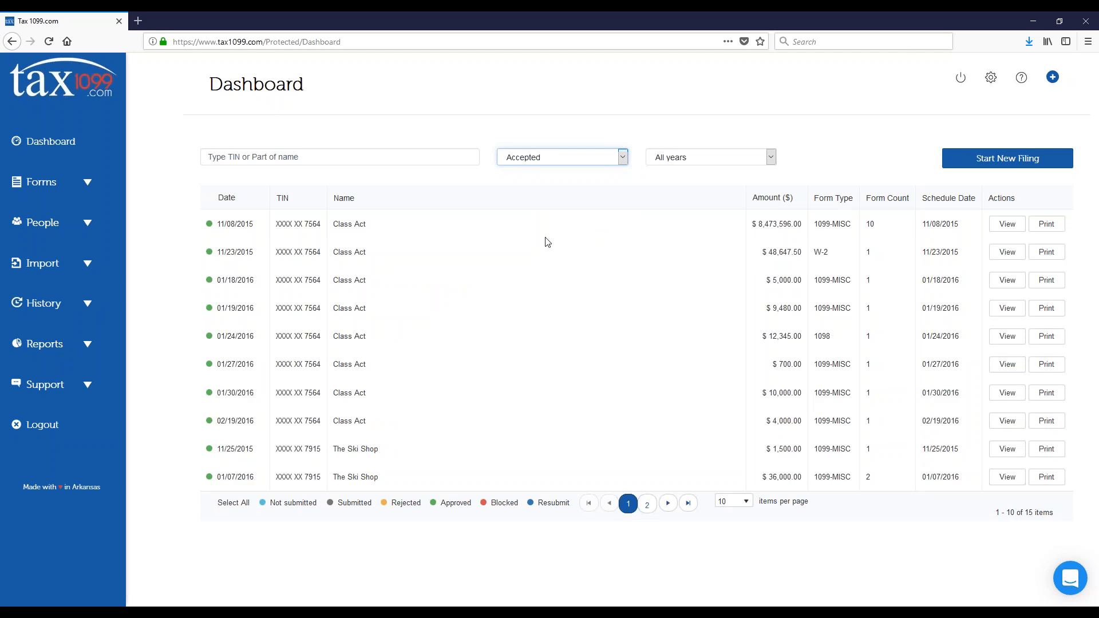
# Step: Restrict the filings list to the year 2015 and set its status filter to Not submitted
pyautogui.click(751, 163)
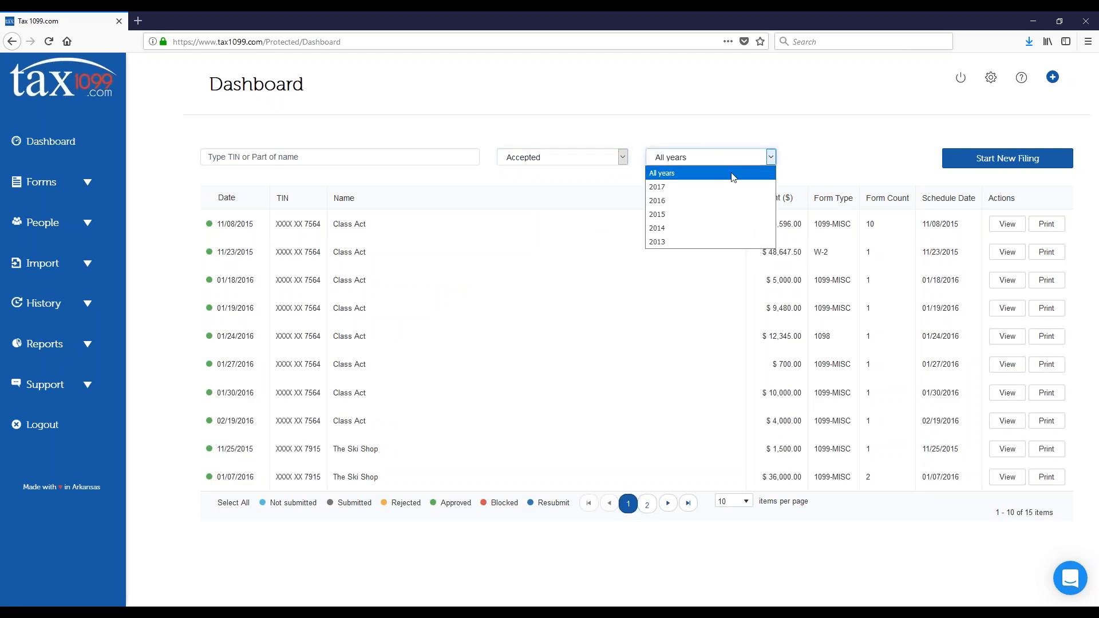
pyautogui.click(672, 214)
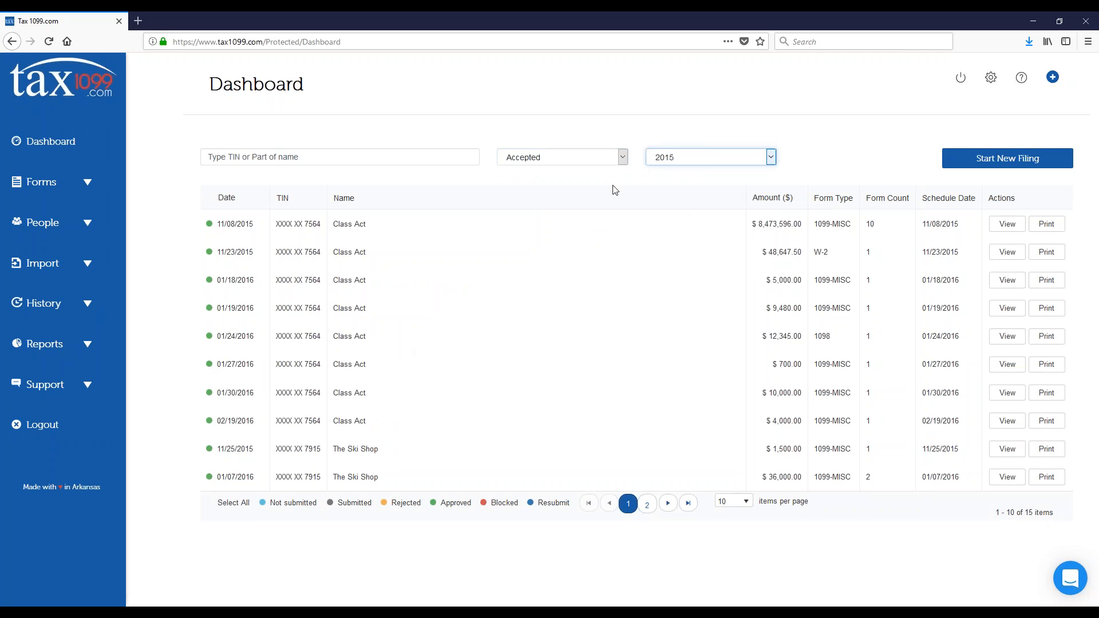
pyautogui.click(622, 158)
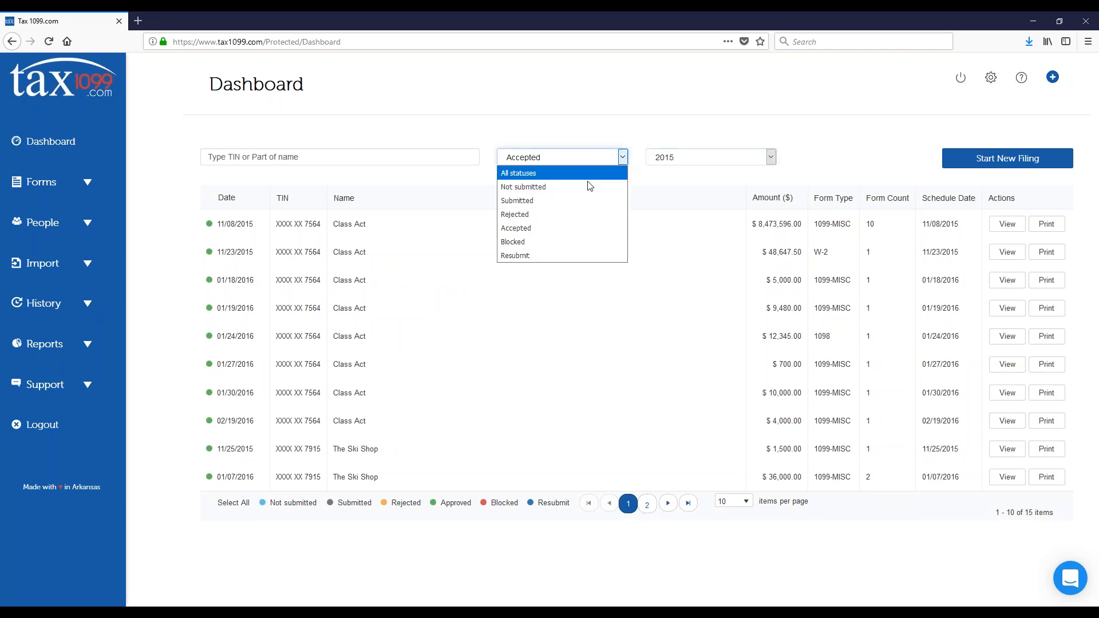
pyautogui.click(576, 188)
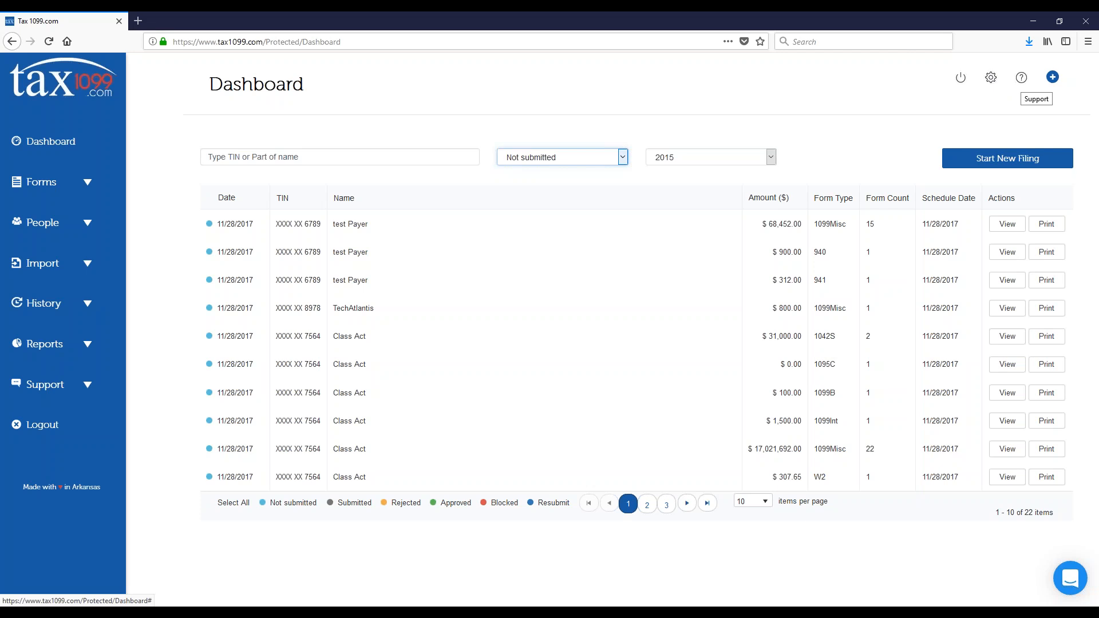
# Step: Show the "What would you like to do?" list of filing tasks, look through it and close it
pyautogui.click(1052, 78)
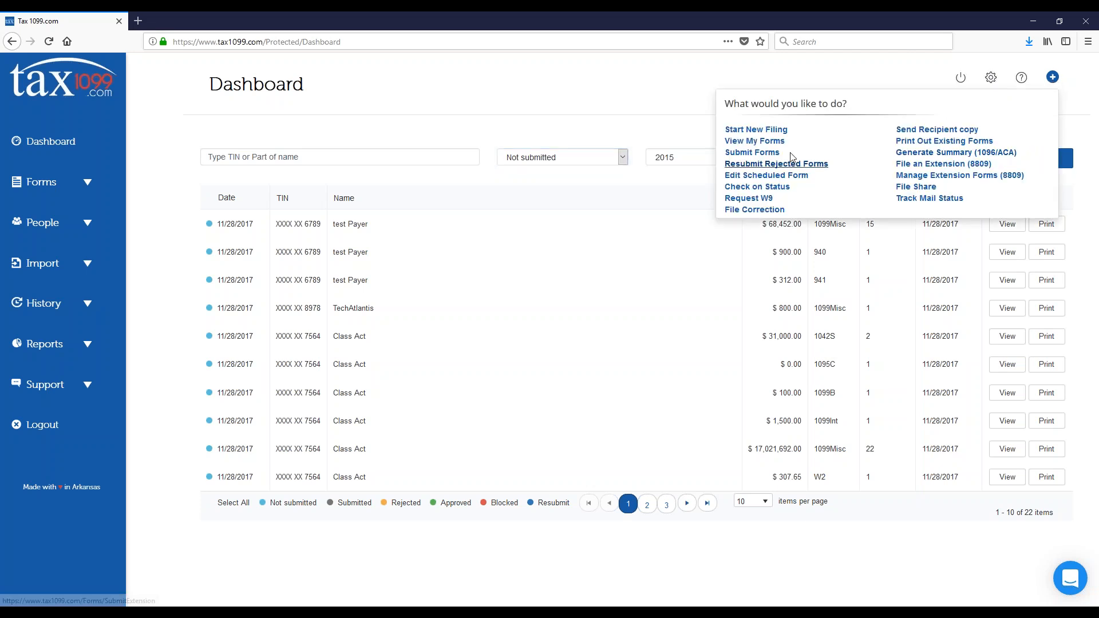
pyautogui.click(886, 75)
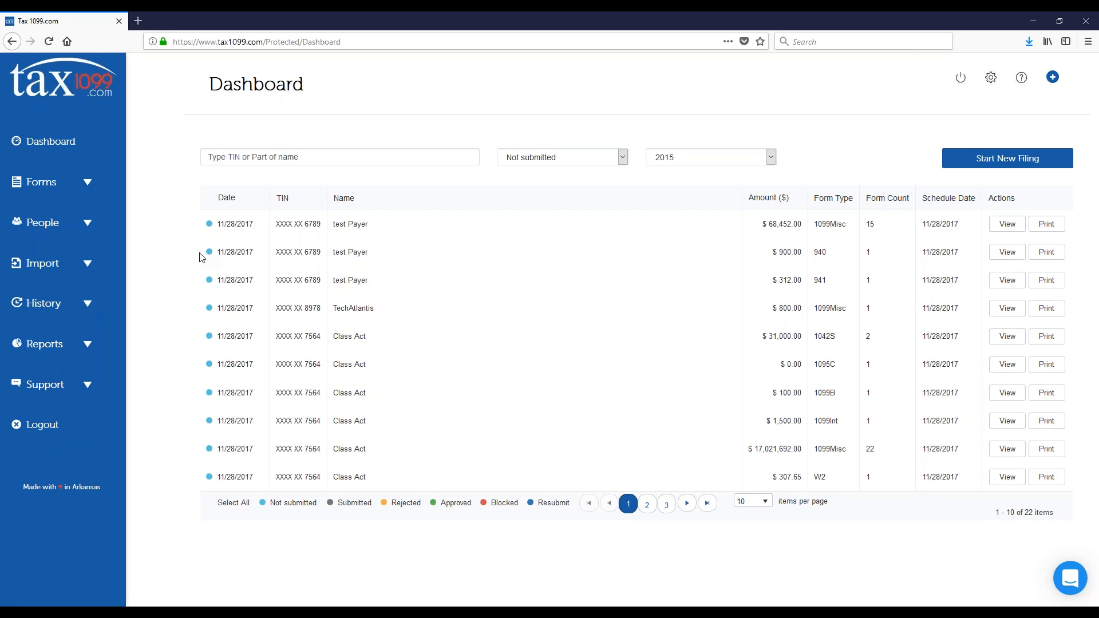
# Step: Look through the options under Forms, People and Import, and switch to the Dashboard Enhancements presentation slide
pyautogui.click(87, 185)
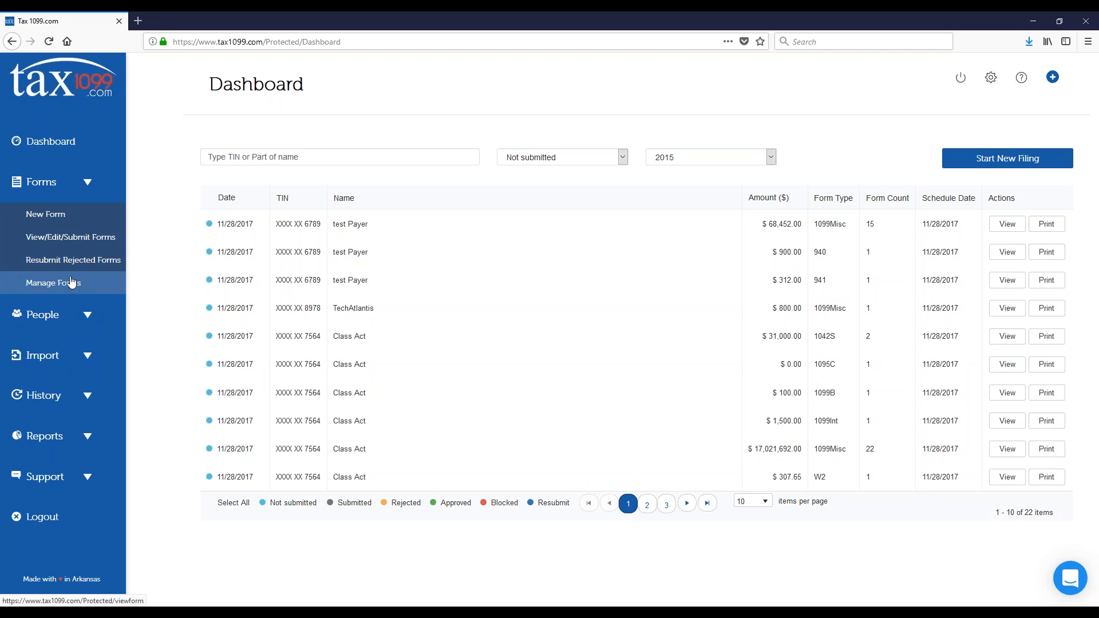
pyautogui.click(87, 182)
pyautogui.click(90, 241)
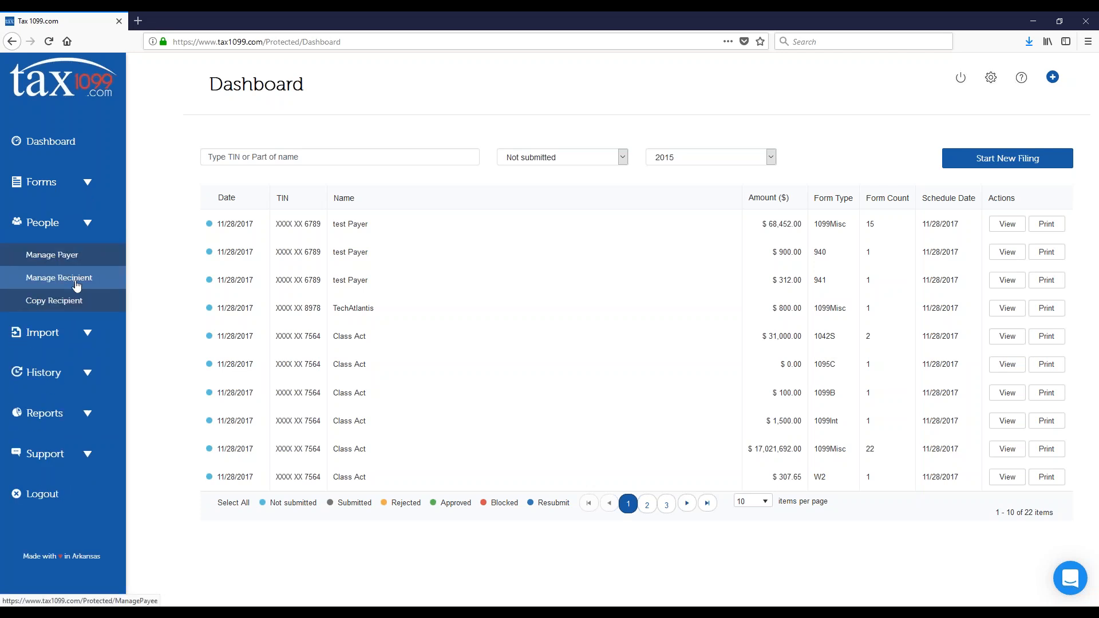
pyautogui.click(87, 334)
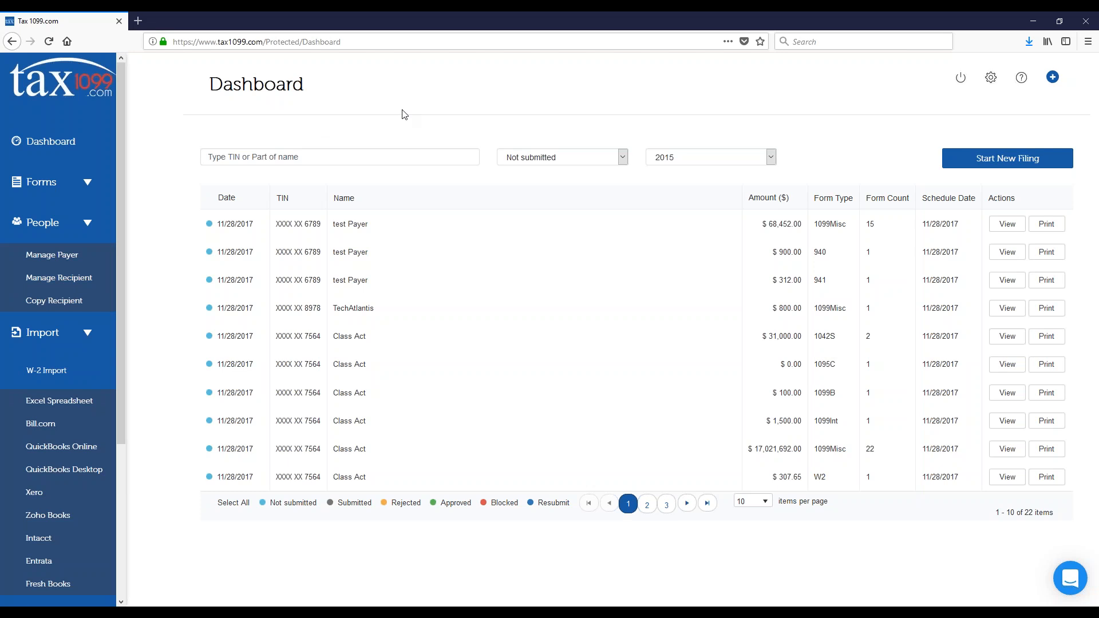
pyautogui.hotkey('alt', 'Tab')
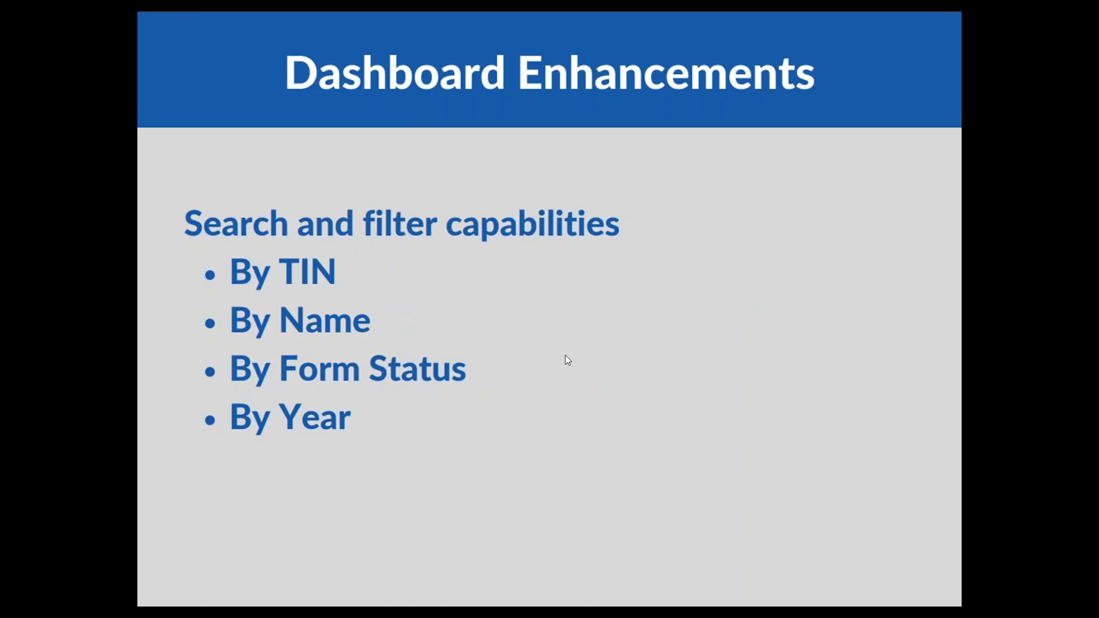
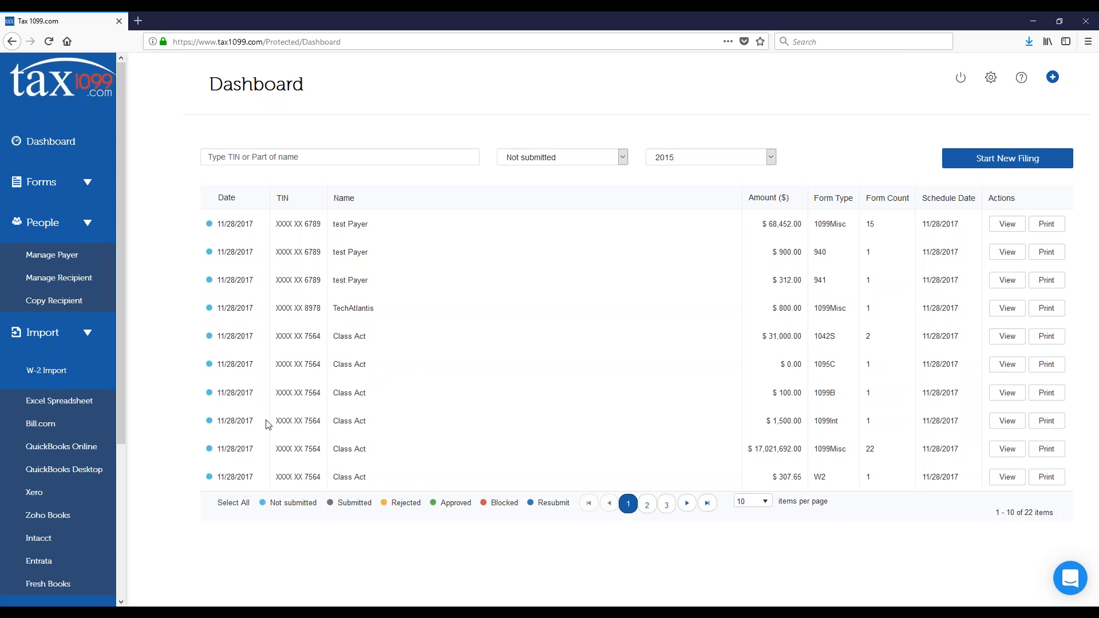
# Step: Start an Excel bulk import for Form 1099-MISC, upload the 2016 sample import mapping file from the desktop folder, and continue to field matching
pyautogui.click(71, 403)
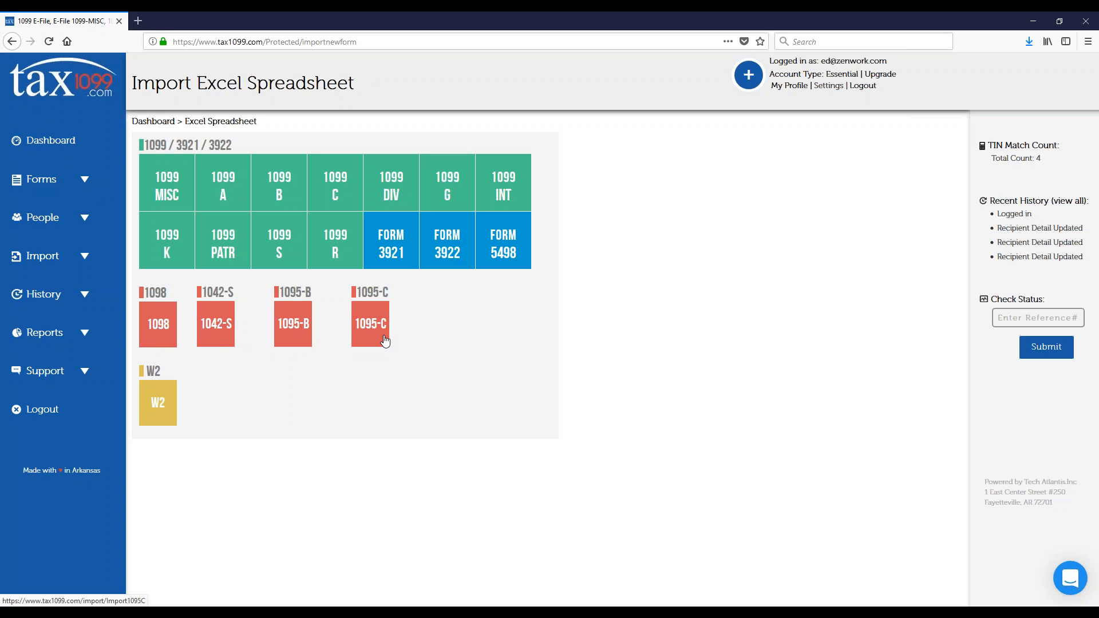
pyautogui.click(161, 193)
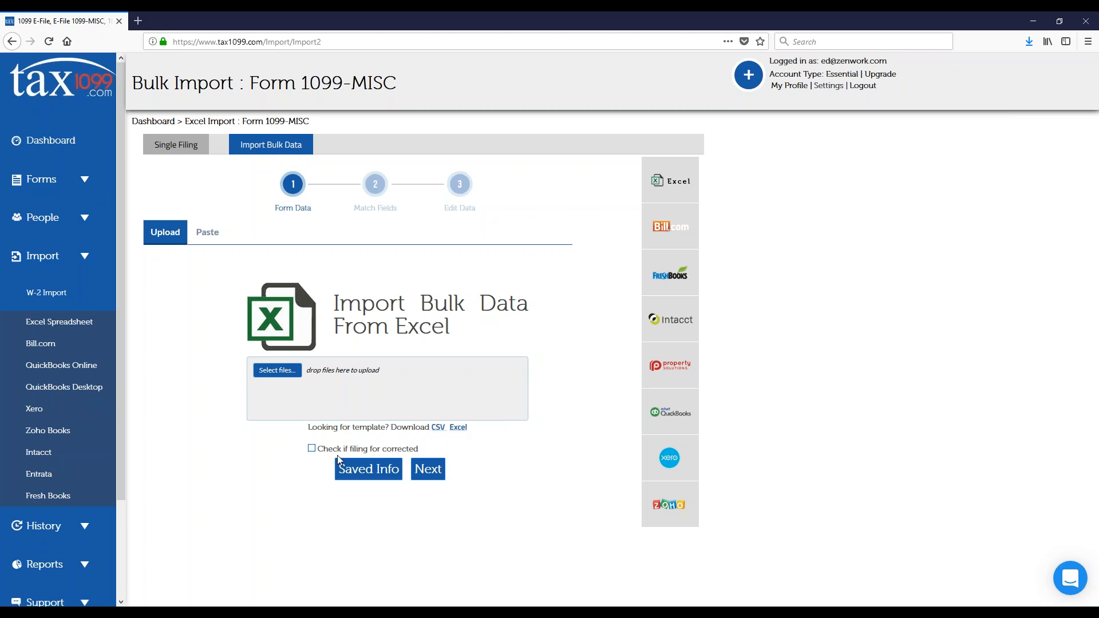
pyautogui.click(277, 370)
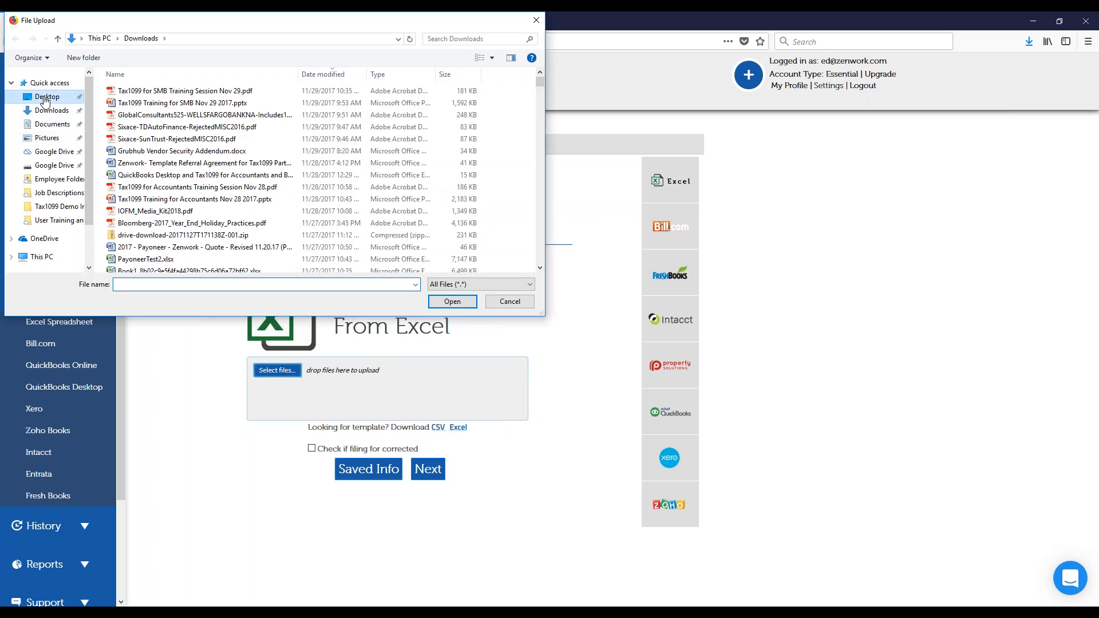
pyautogui.click(47, 97)
pyautogui.doubleClick(122, 181)
pyautogui.click(150, 93)
pyautogui.doubleClick(150, 93)
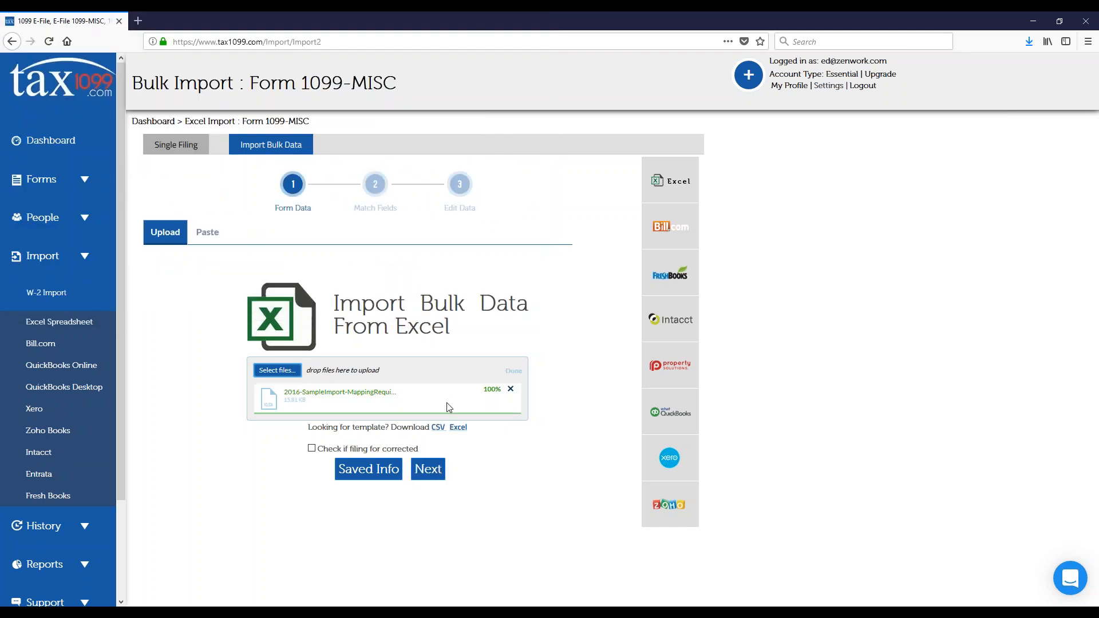
pyautogui.click(432, 473)
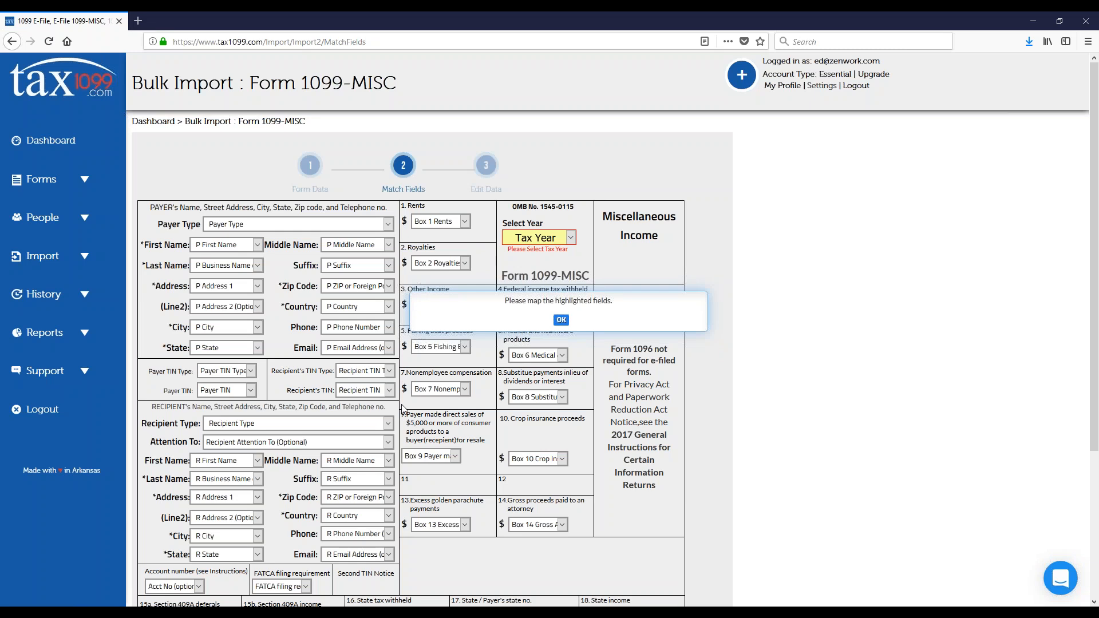
# Step: Dismiss the notice about highlighted fields and set the import's tax year to 2017
pyautogui.click(561, 320)
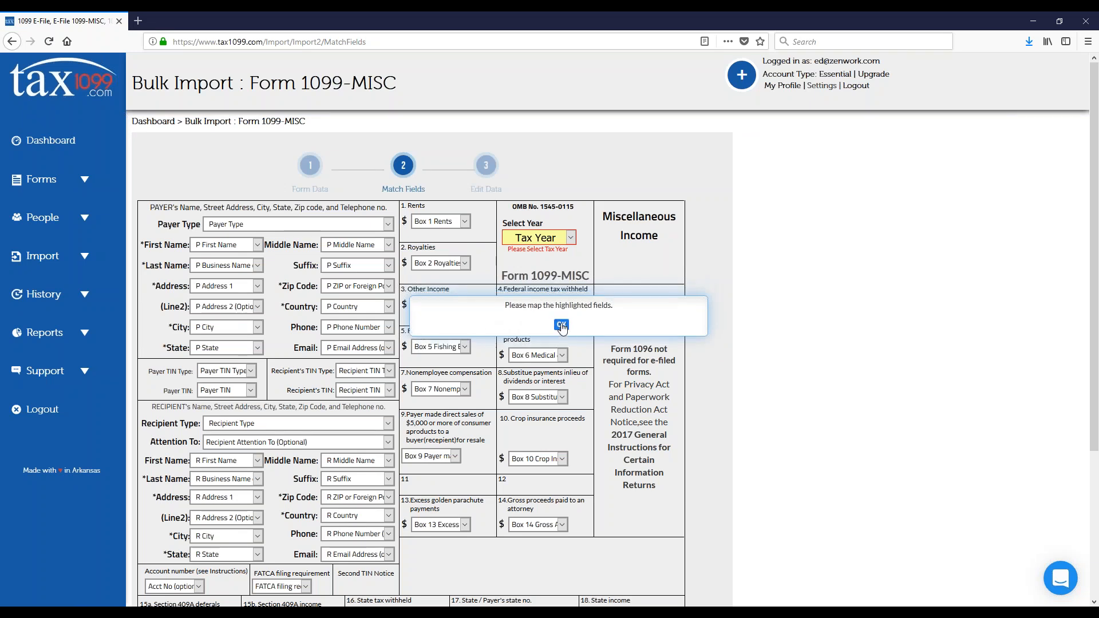
pyautogui.click(572, 238)
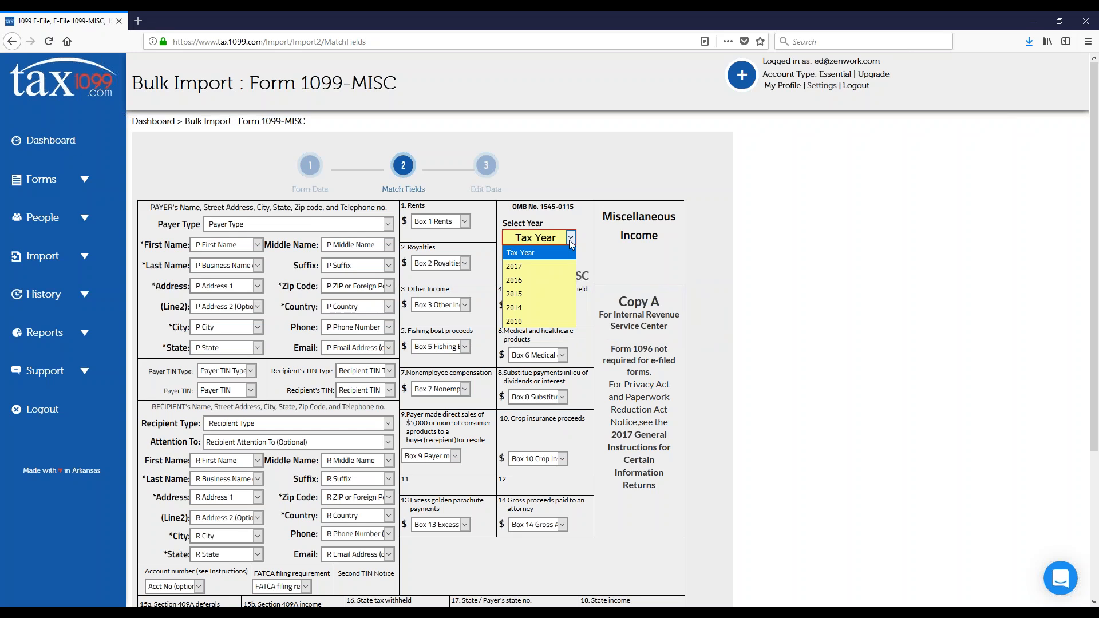
pyautogui.click(550, 268)
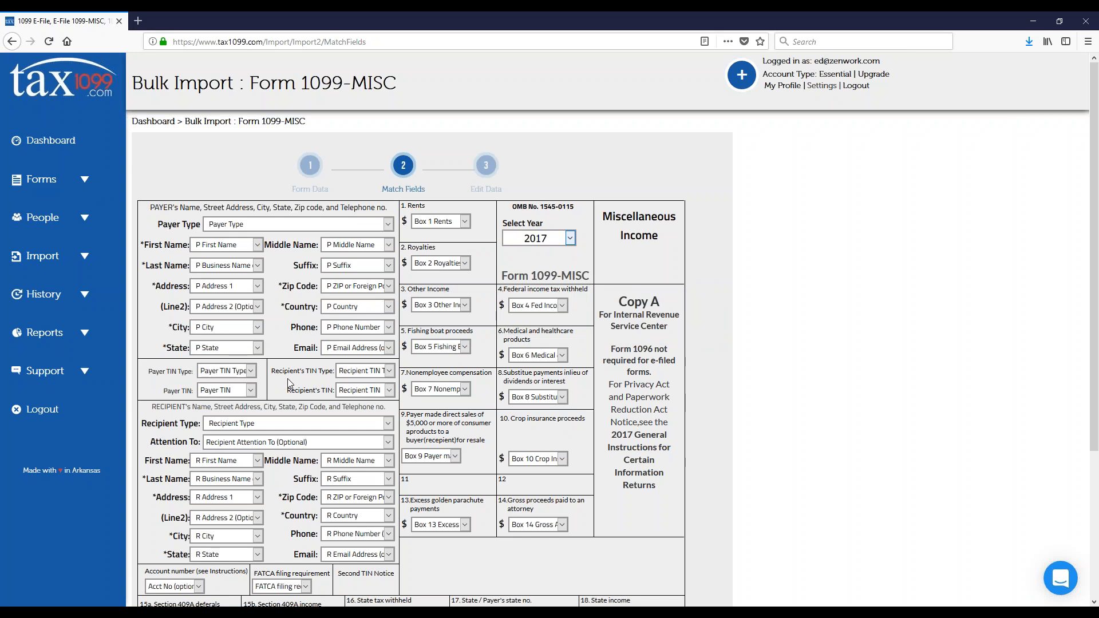
# Step: Check the column choices for the Recipient's TIN Type, keep the field mapping and continue to the imported data
pyautogui.scroll(-2, 289, 384)
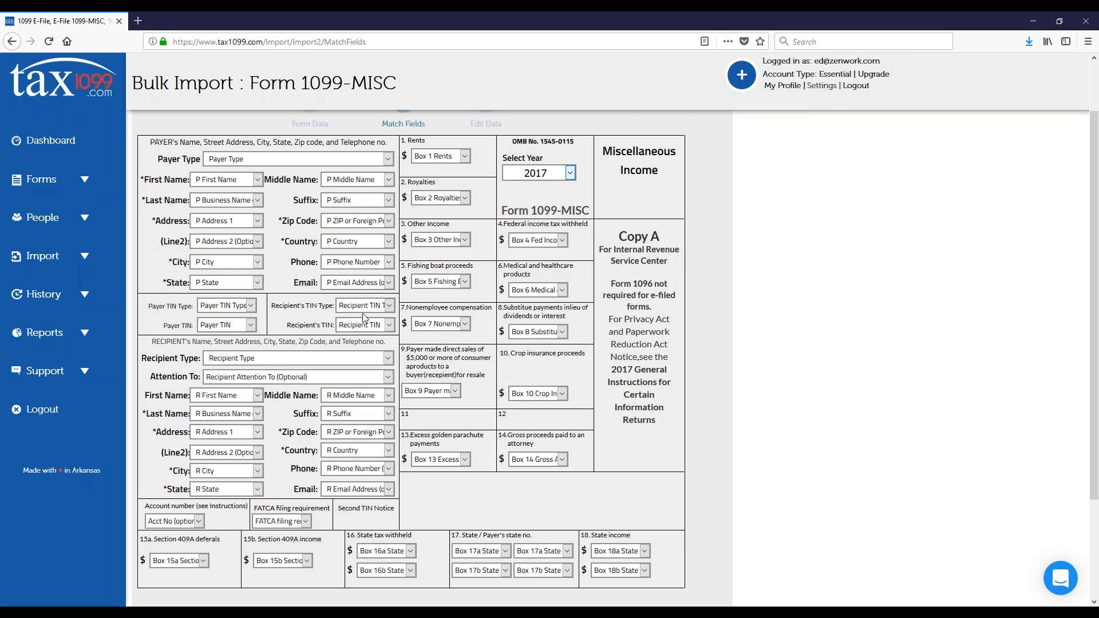
pyautogui.click(386, 305)
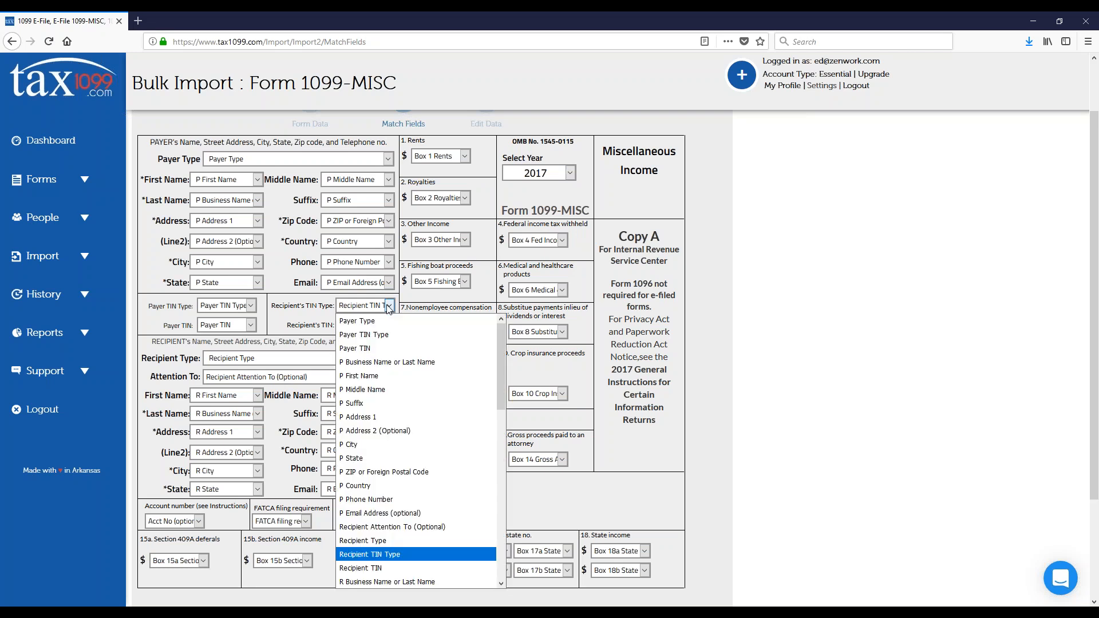
pyautogui.click(389, 306)
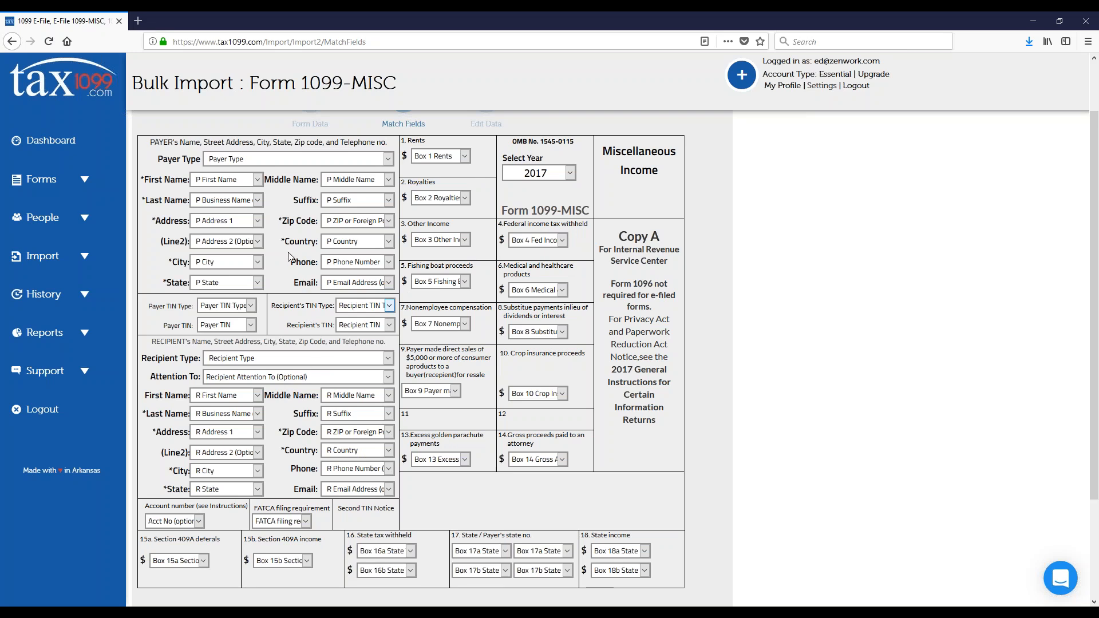
pyautogui.scroll(-3, 473, 427)
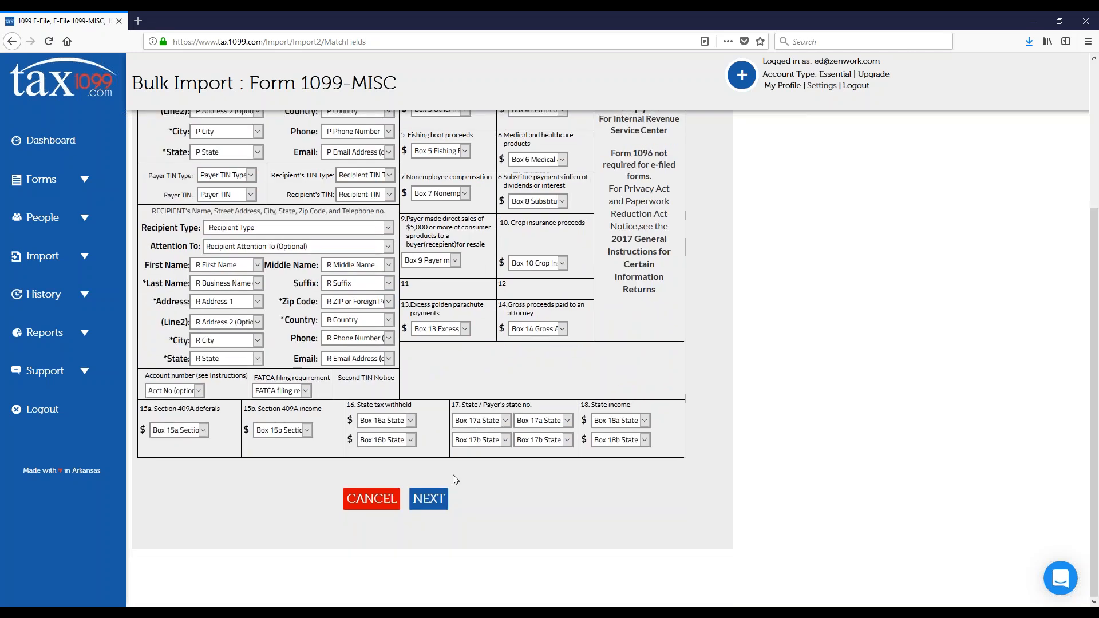
pyautogui.click(428, 499)
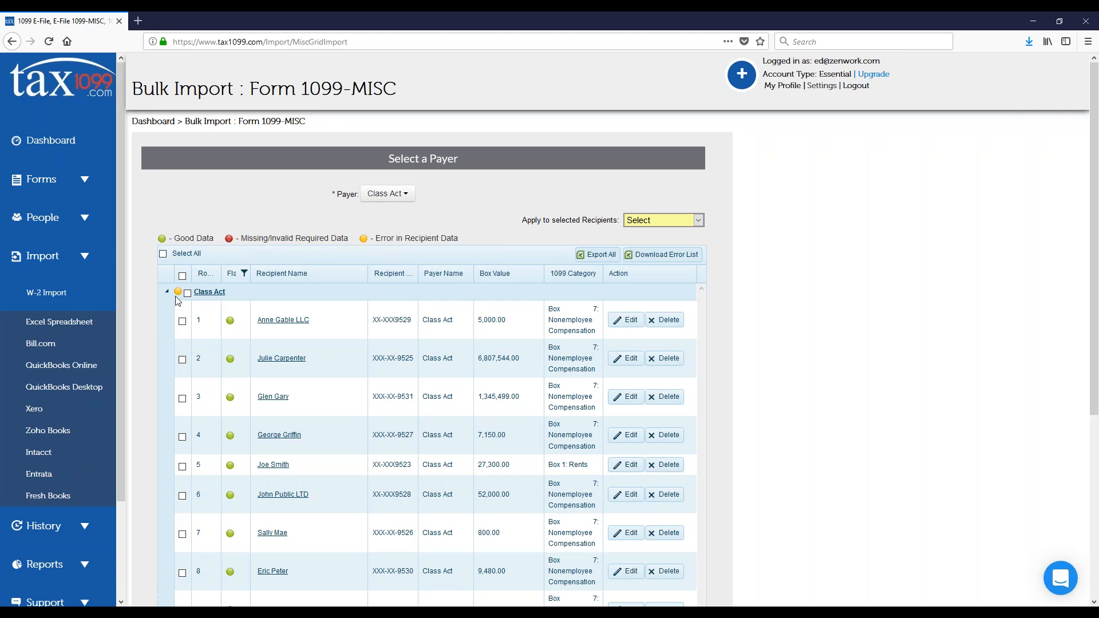
# Step: Look through the imported recipients and filter them by the red Missing/Invalid Required Data flag
pyautogui.click(208, 325)
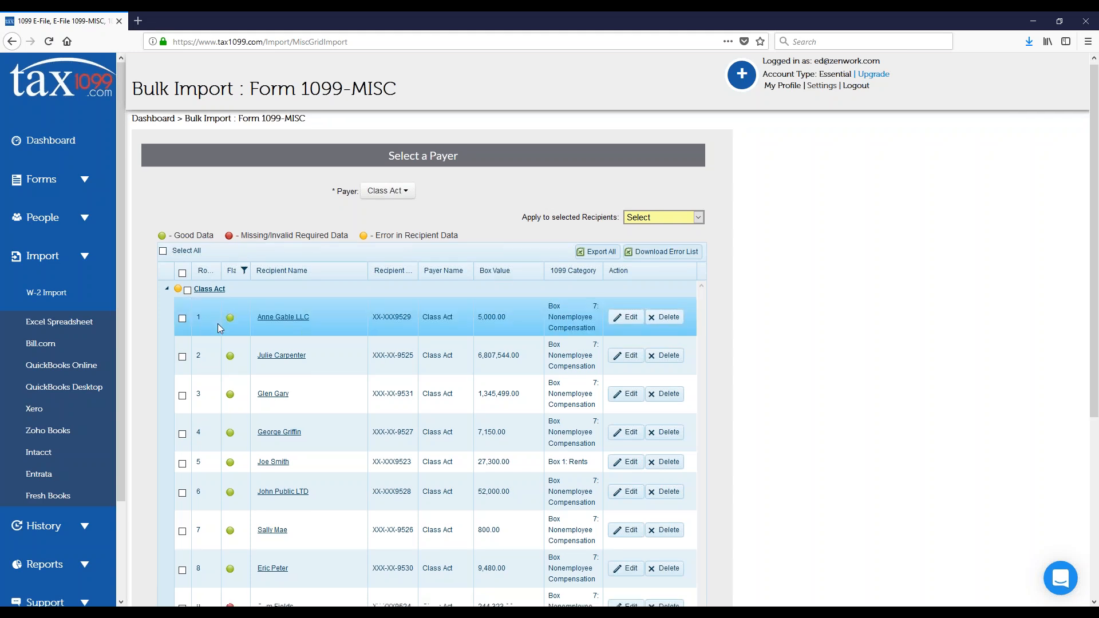
pyautogui.scroll(-5, 218, 324)
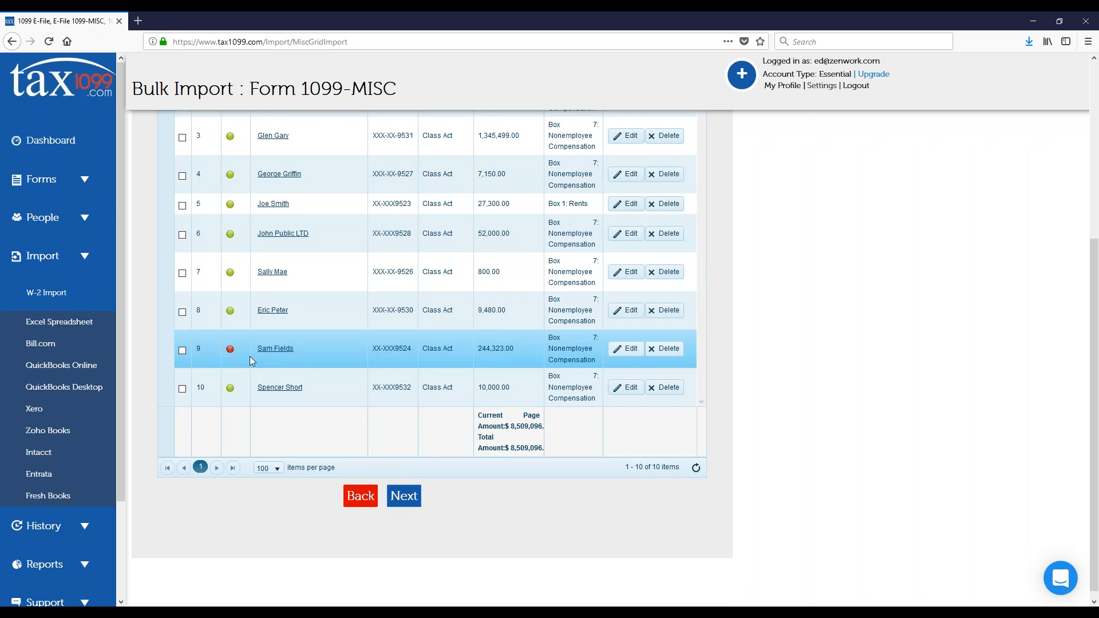
pyautogui.scroll(5, 249, 356)
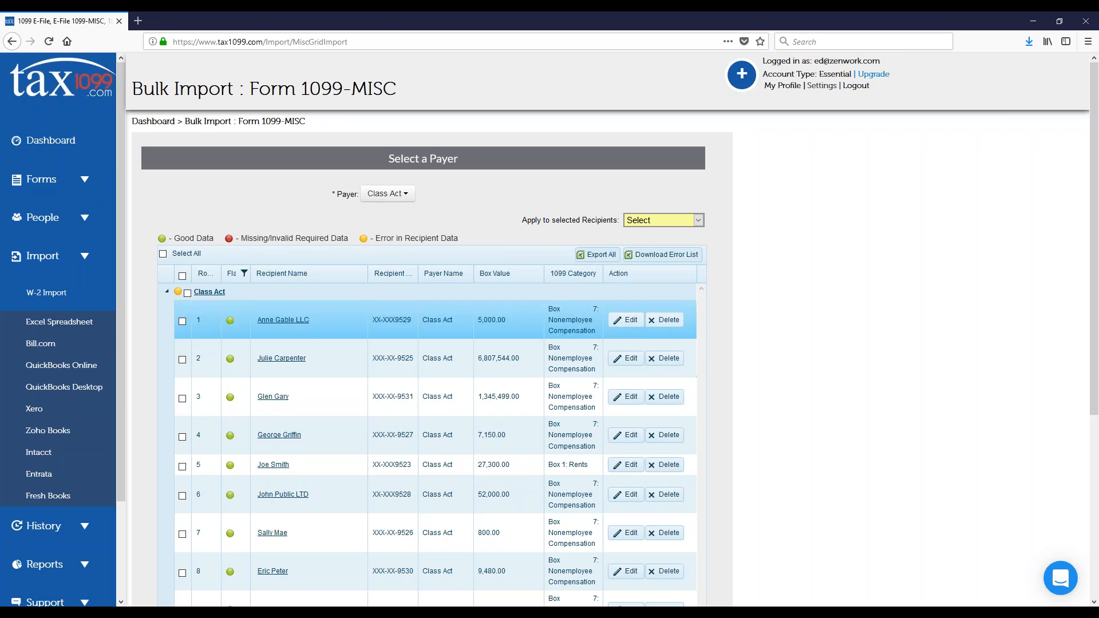
pyautogui.click(245, 274)
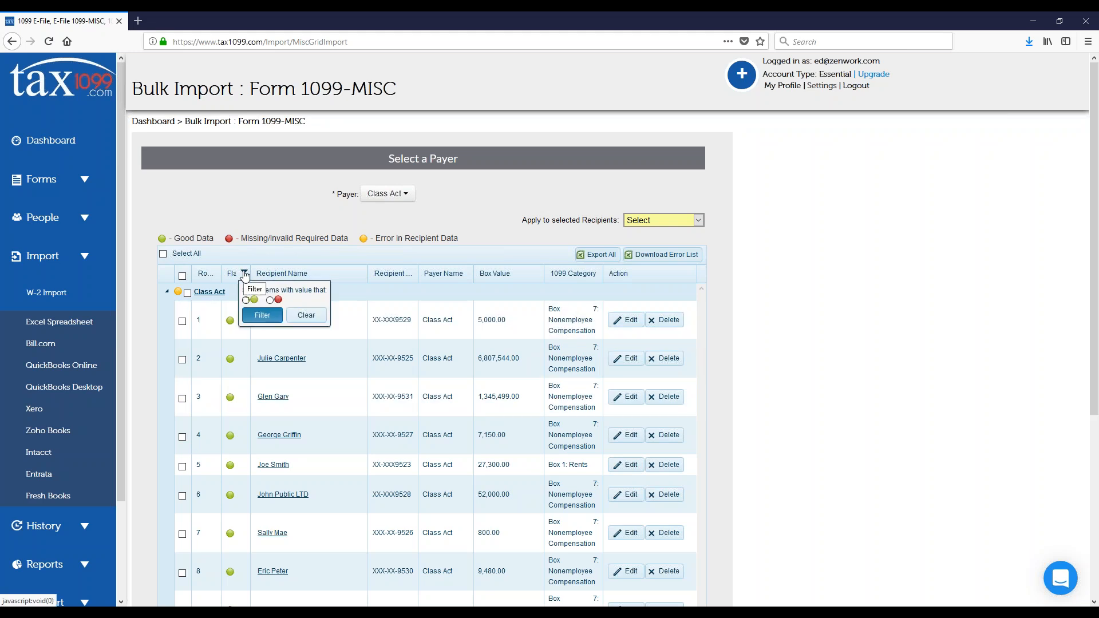
pyautogui.click(271, 302)
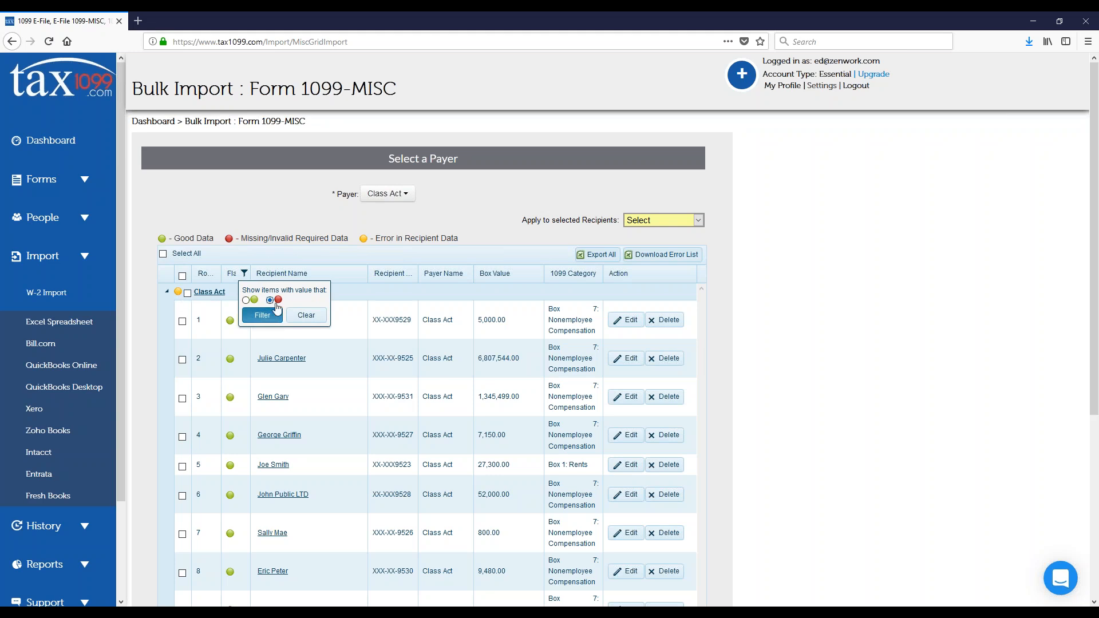
pyautogui.click(262, 315)
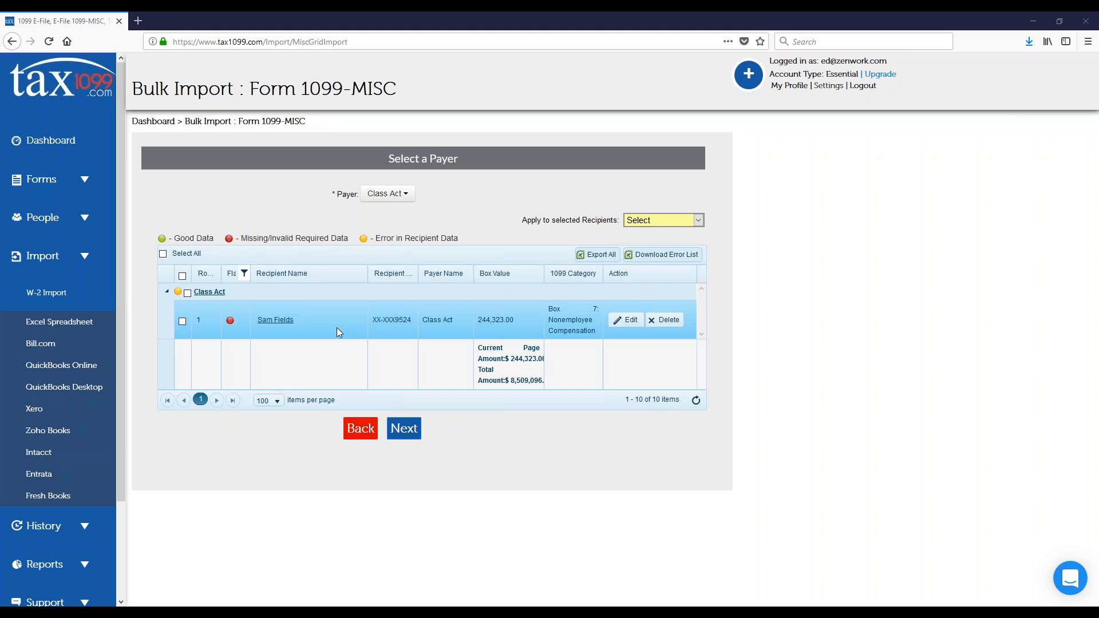
# Step: Set the flagged recipient's state to California and save the recipient details
pyautogui.click(274, 324)
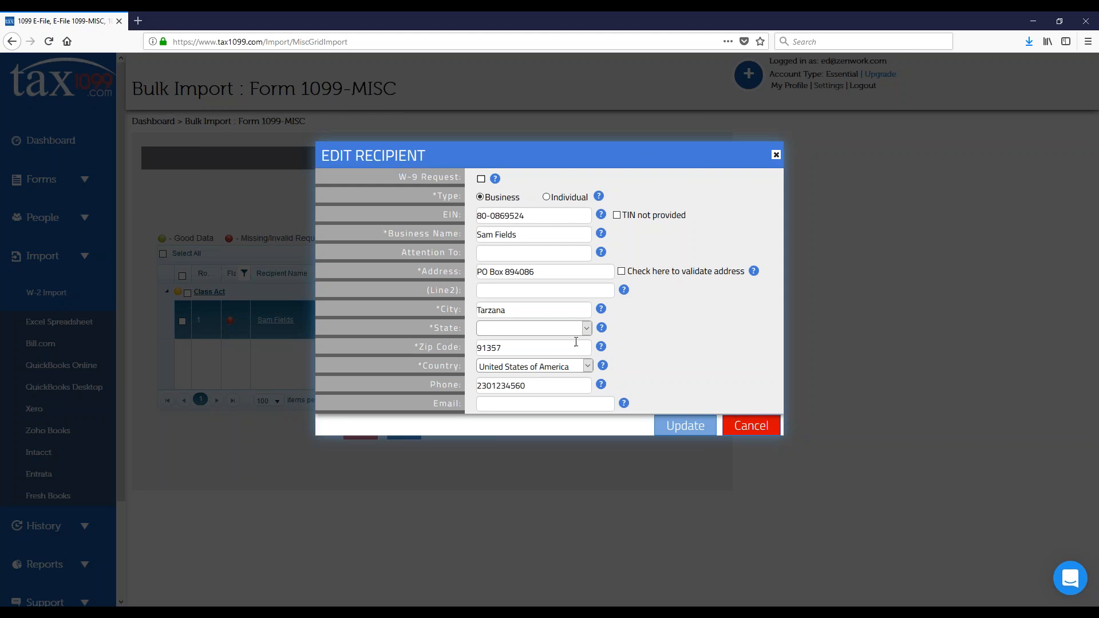
pyautogui.click(586, 331)
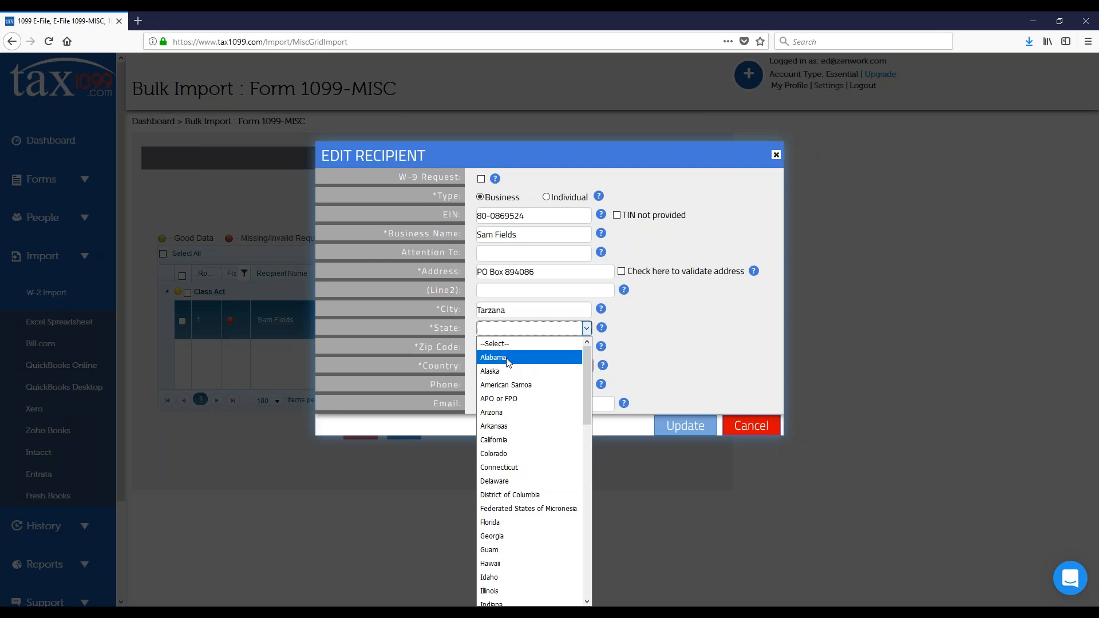
pyautogui.click(507, 361)
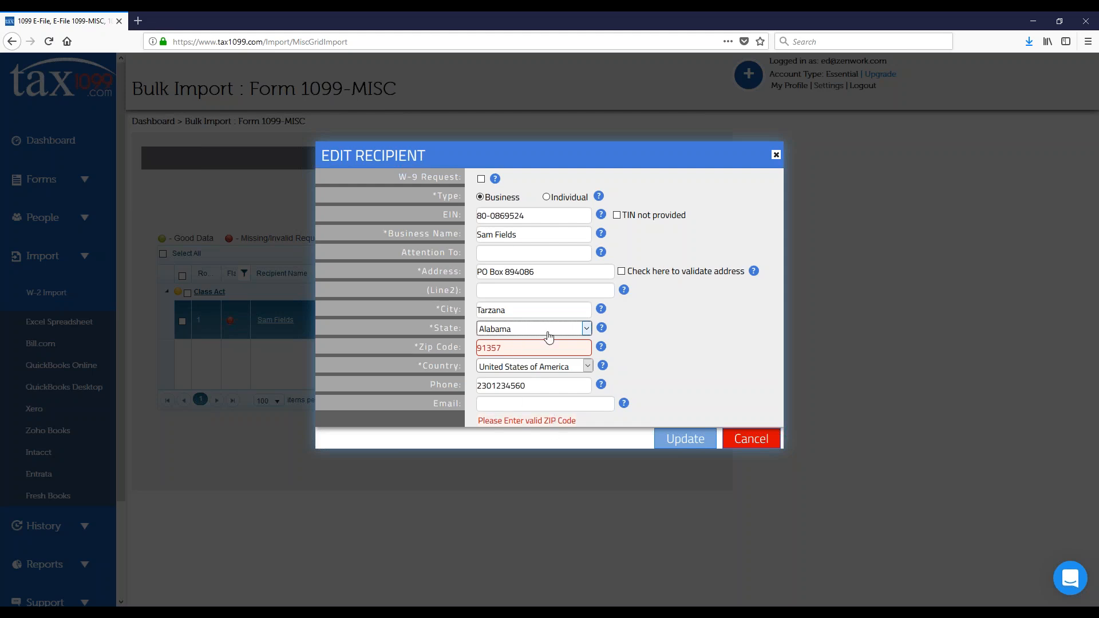
pyautogui.click(586, 328)
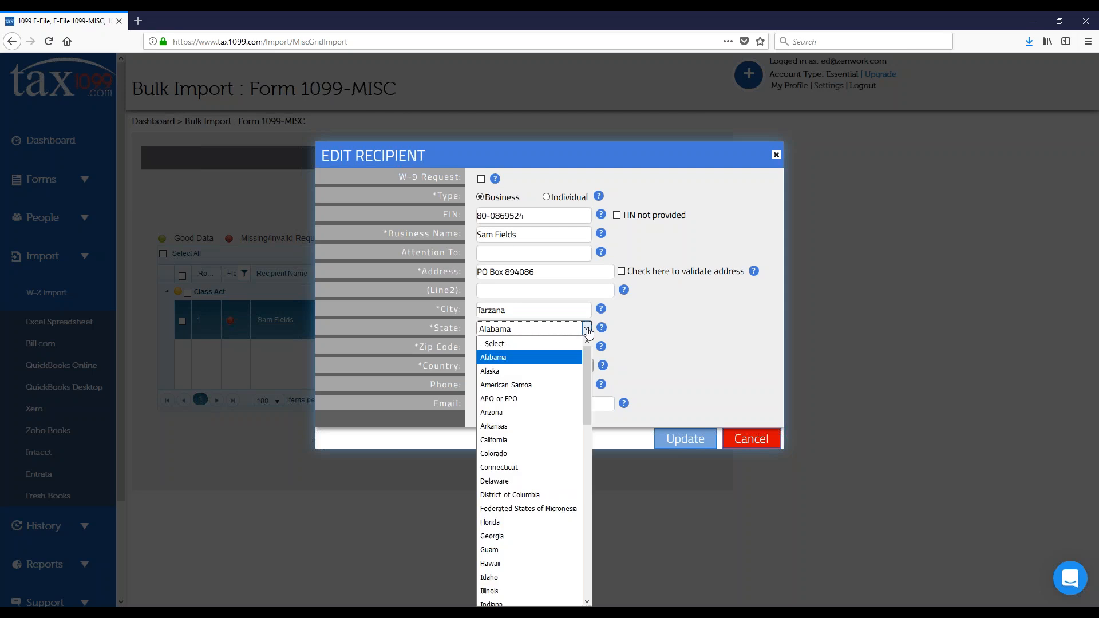
pyautogui.click(515, 440)
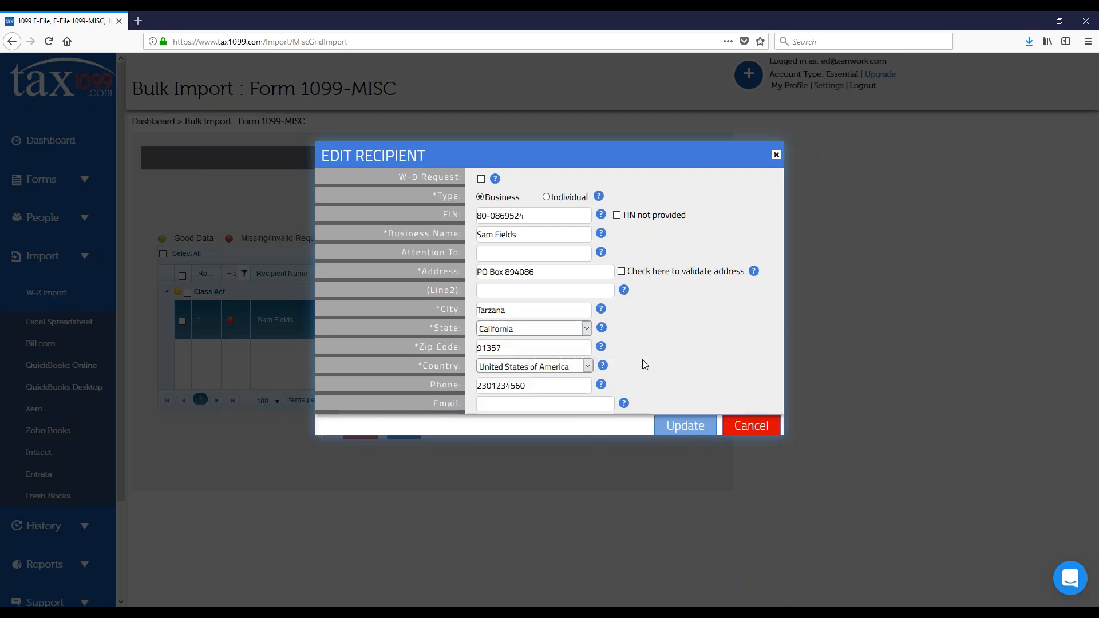
pyautogui.click(685, 425)
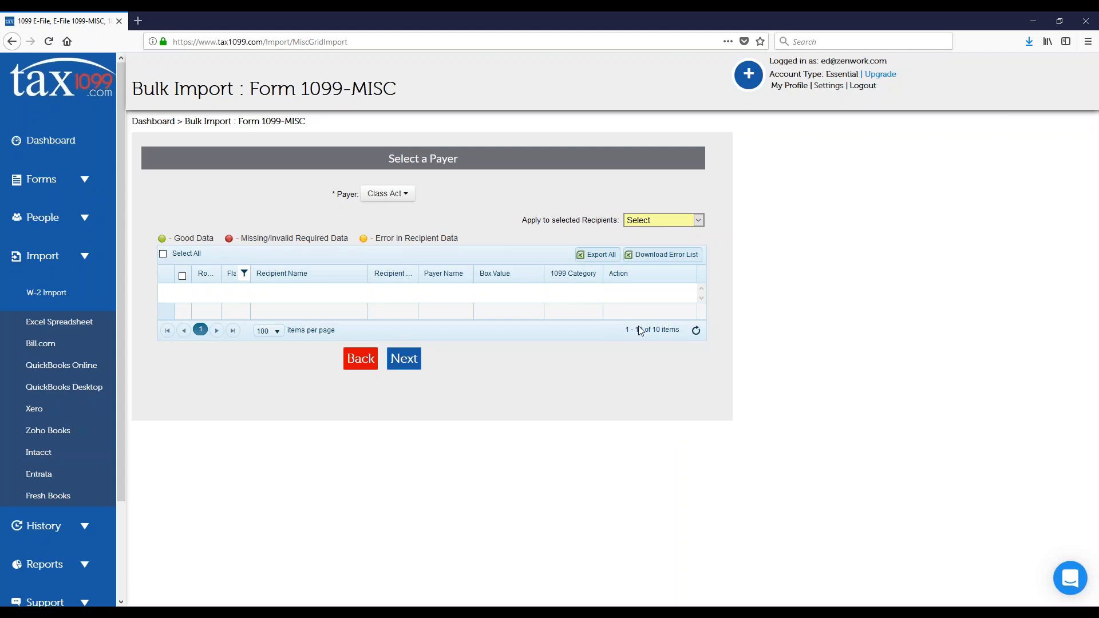
# Step: Clear the flag filter on the recipients grid and check the corrected recipient's flag in row 9
pyautogui.click(244, 274)
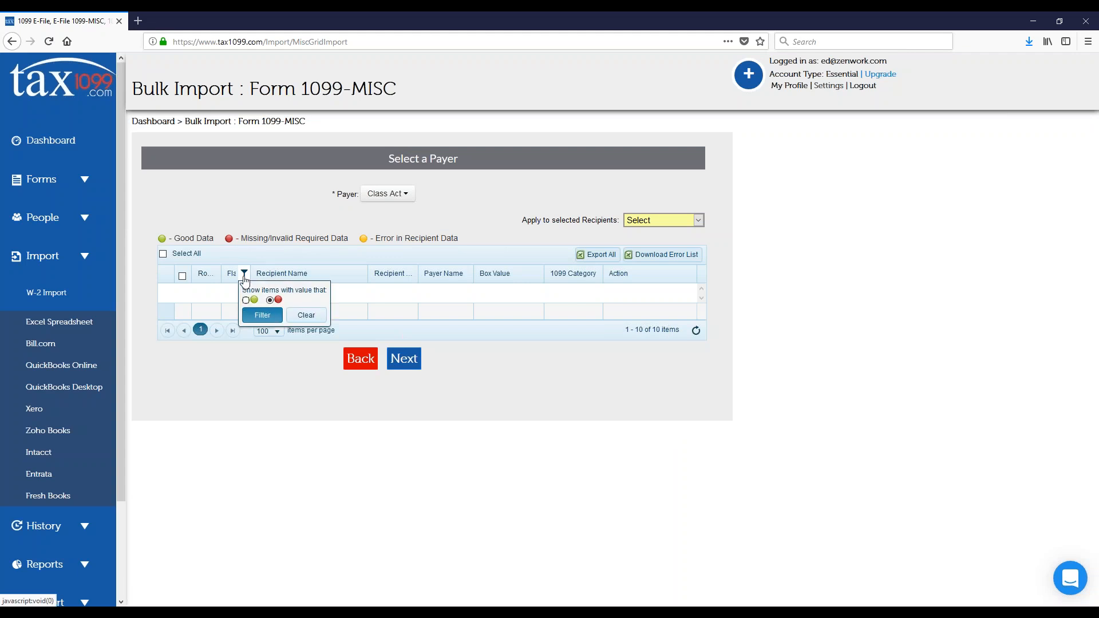
pyautogui.click(244, 276)
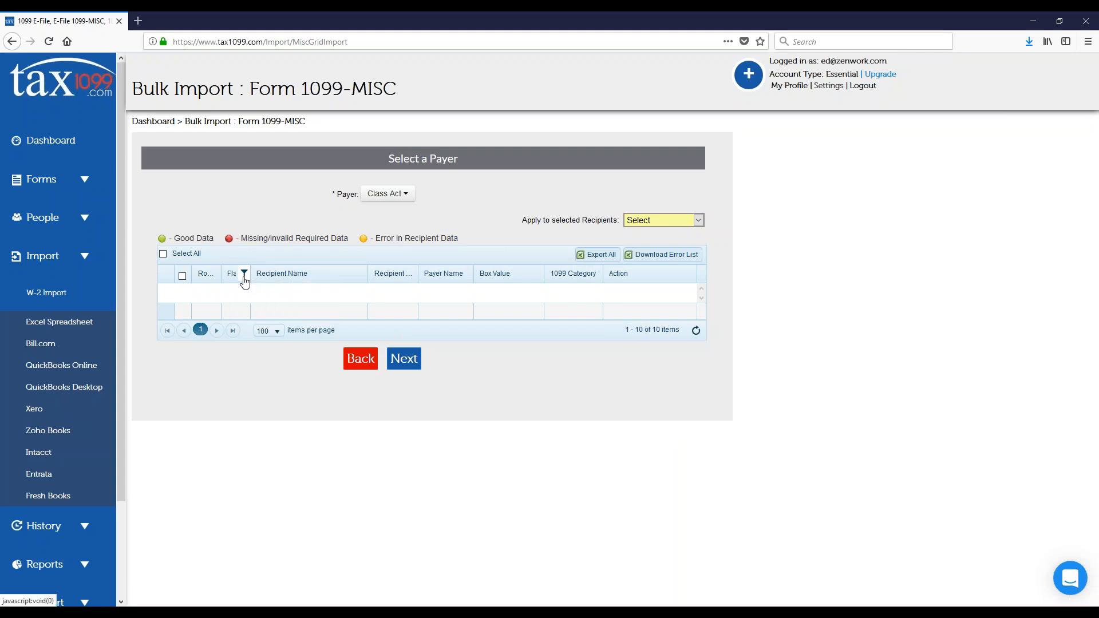
pyautogui.click(244, 274)
pyautogui.click(306, 315)
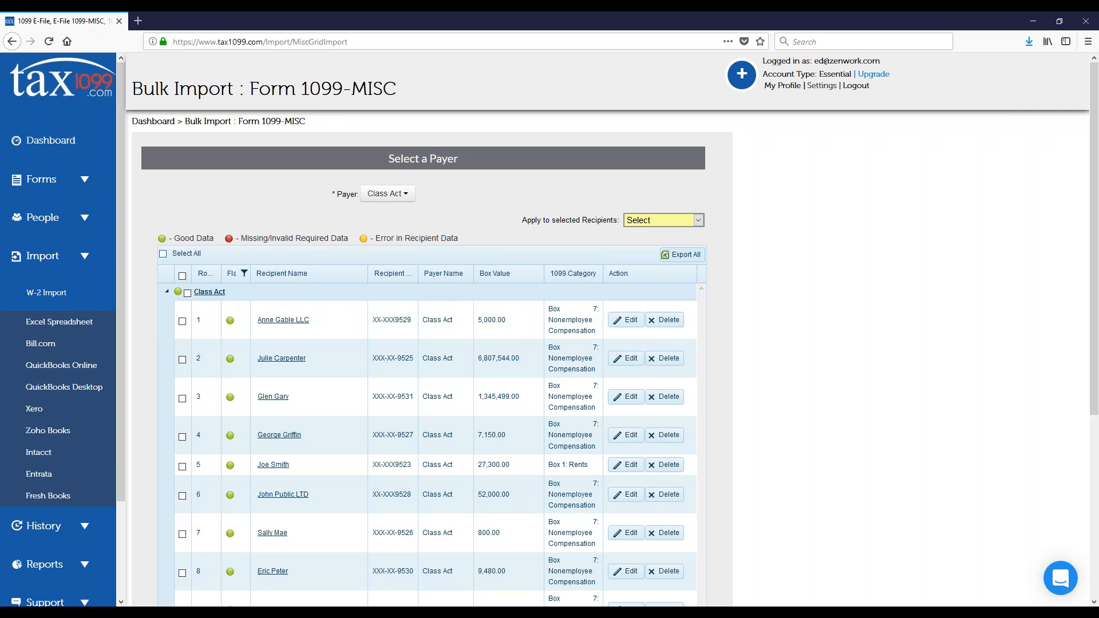
pyautogui.scroll(-3, 228, 341)
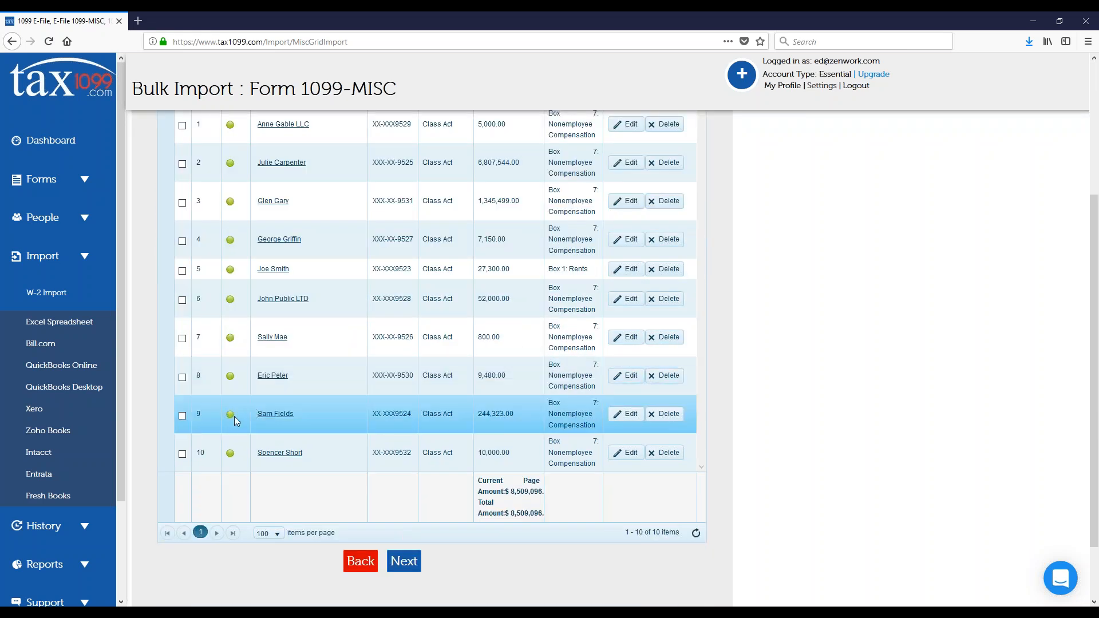
# Step: Set the first recipient row's box value to 3,000.00 and its 1099 category to Box 1: Rents, and save the row
pyautogui.scroll(3, 230, 417)
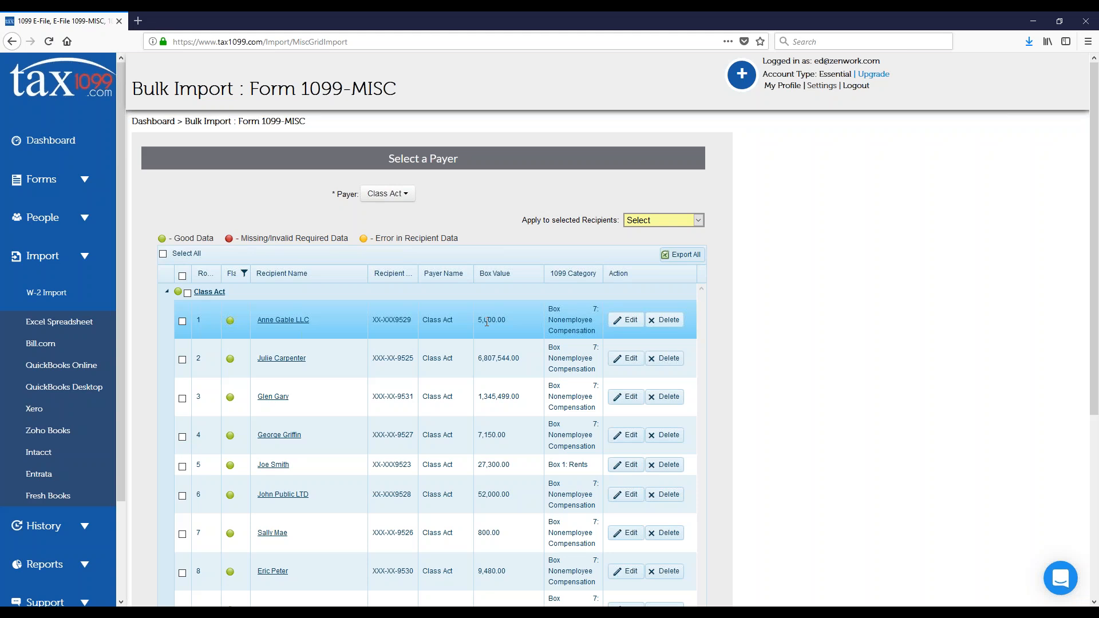
pyautogui.click(618, 319)
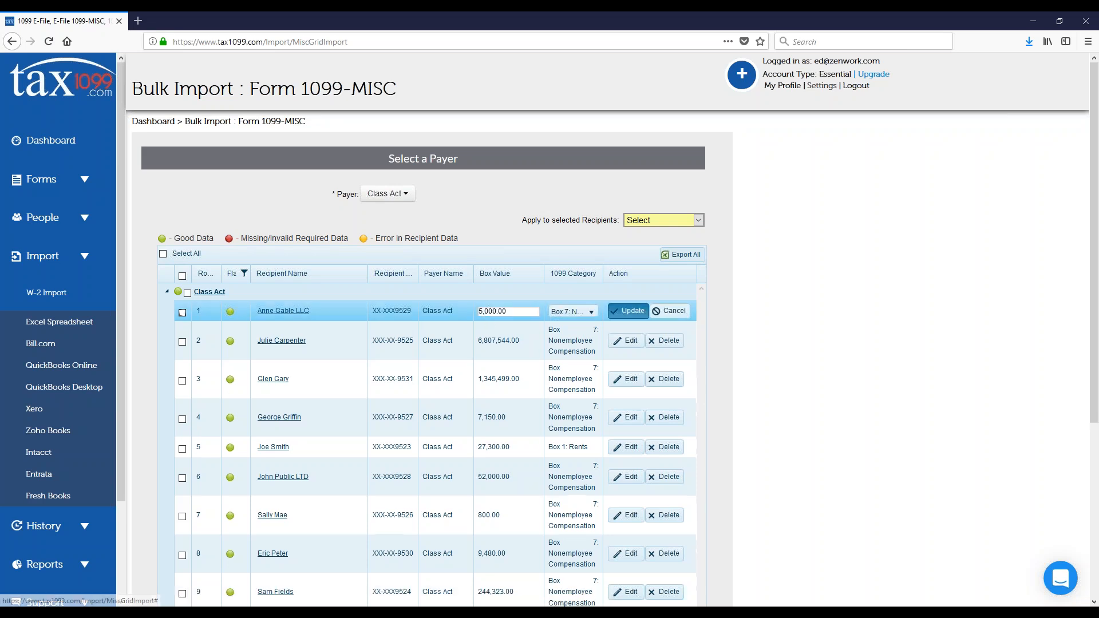
pyautogui.click(481, 312)
pyautogui.press('BackSpace')
pyautogui.write('3')
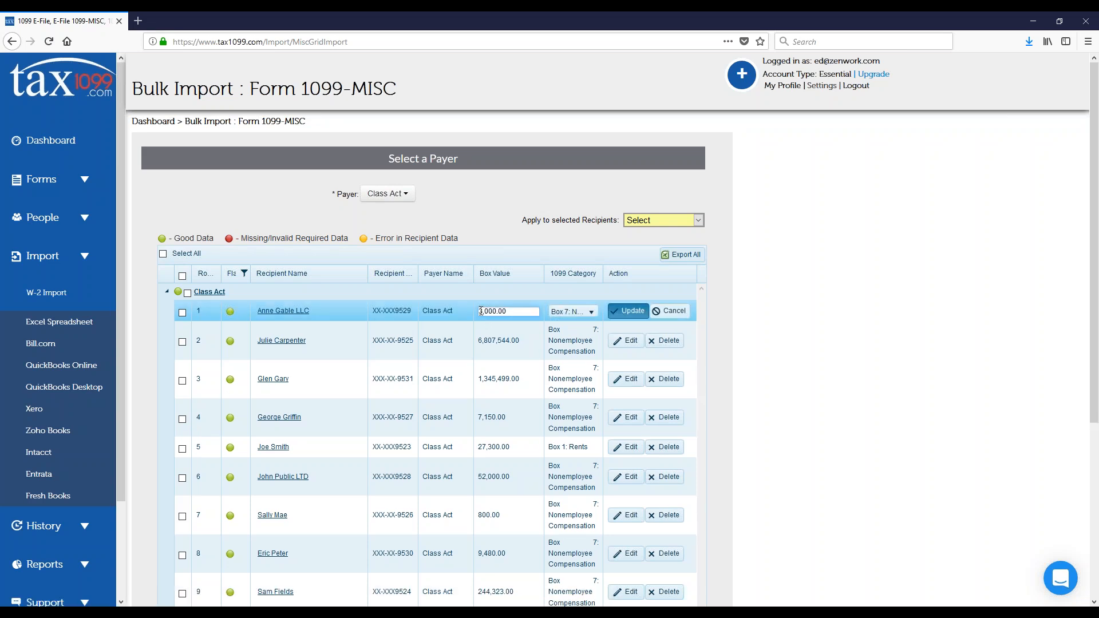
pyautogui.click(586, 312)
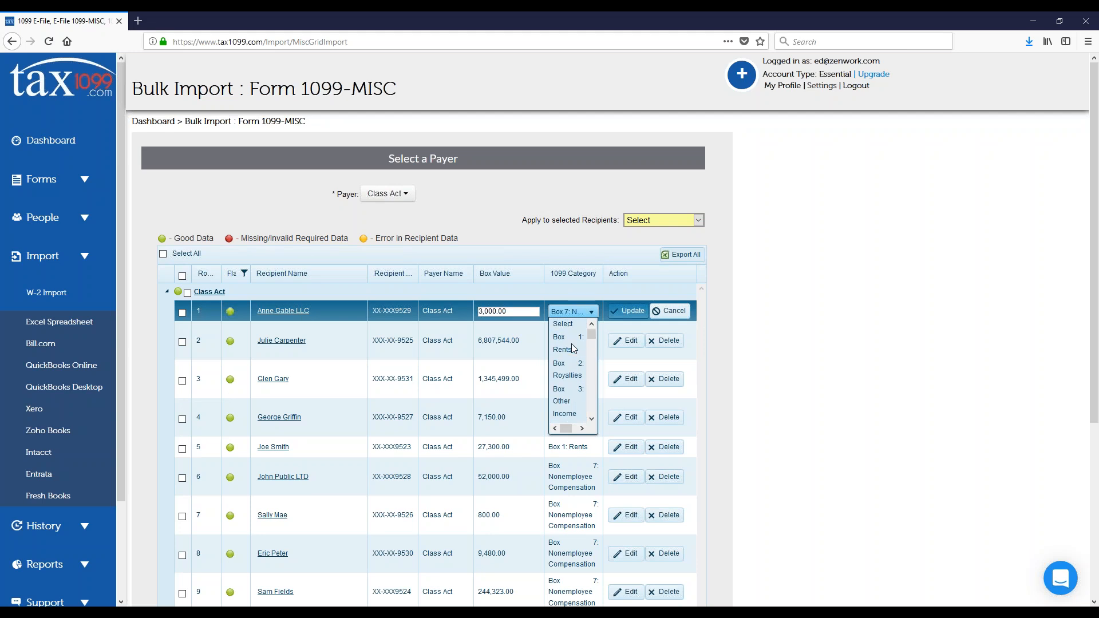
pyautogui.click(573, 346)
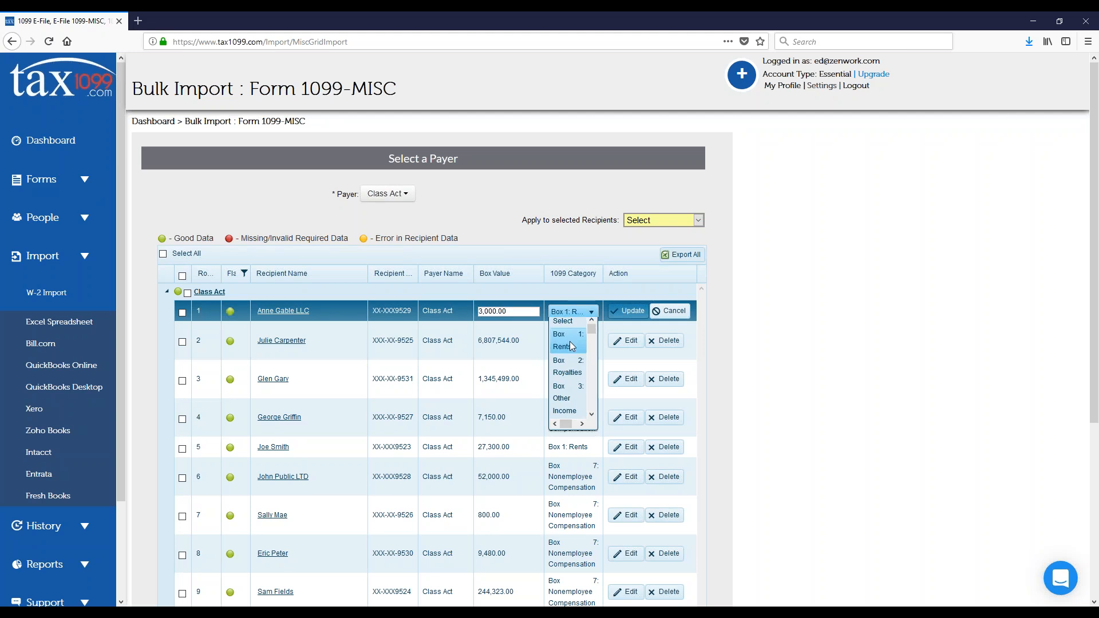
pyautogui.click(628, 312)
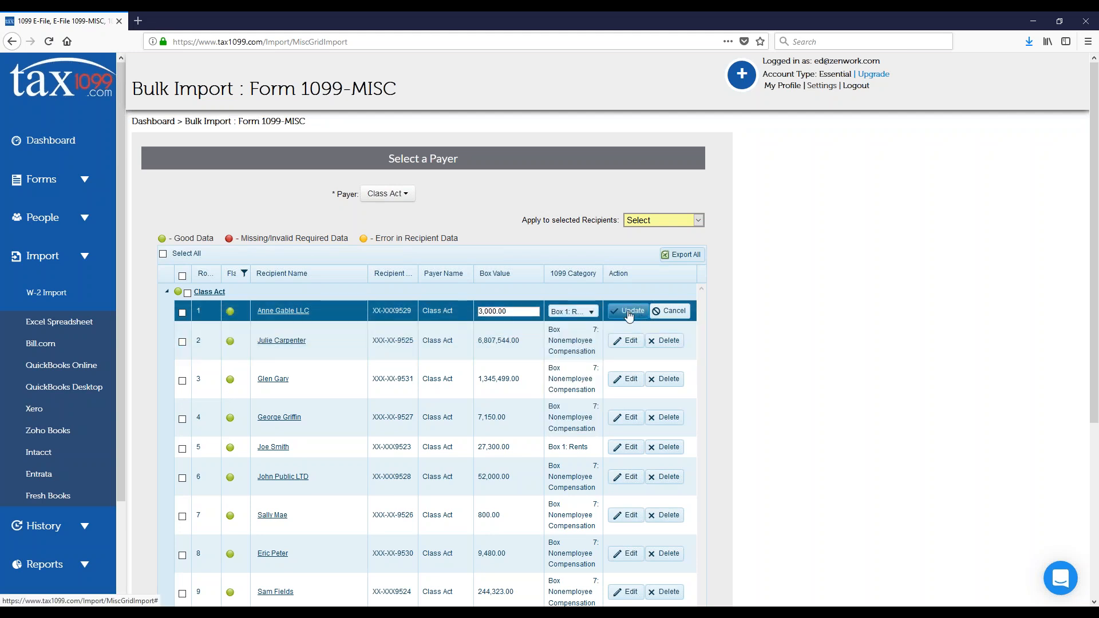
# Step: Save the first recipient row's edit and apply Box 14: Gross Proceeds to Attorney to the recipients in rows 2 and 3
pyautogui.click(629, 312)
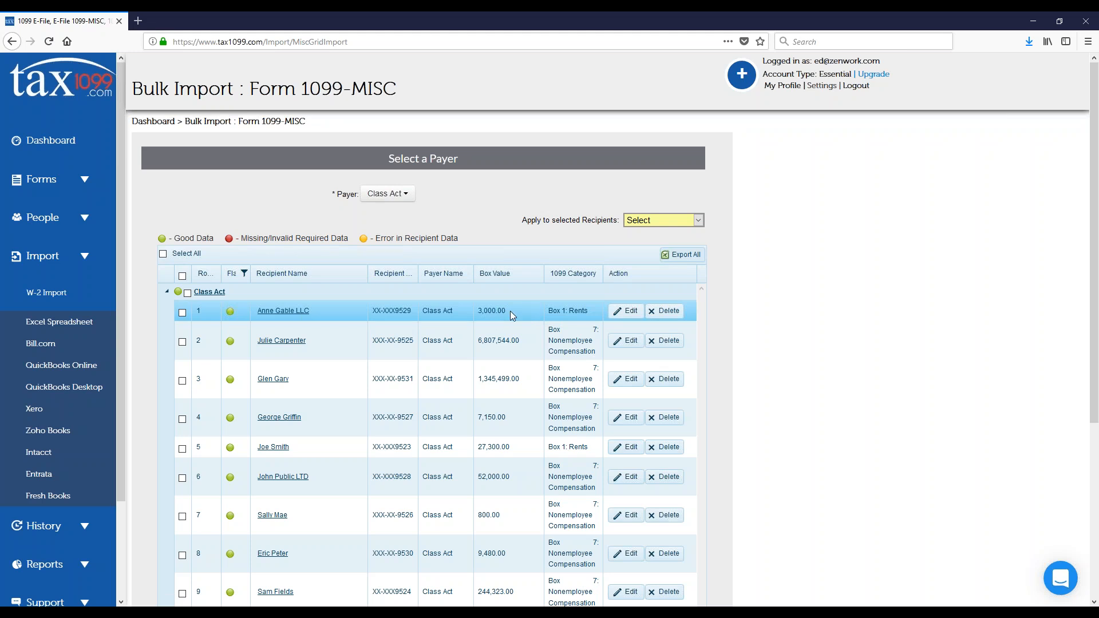
pyautogui.click(182, 342)
pyautogui.click(182, 380)
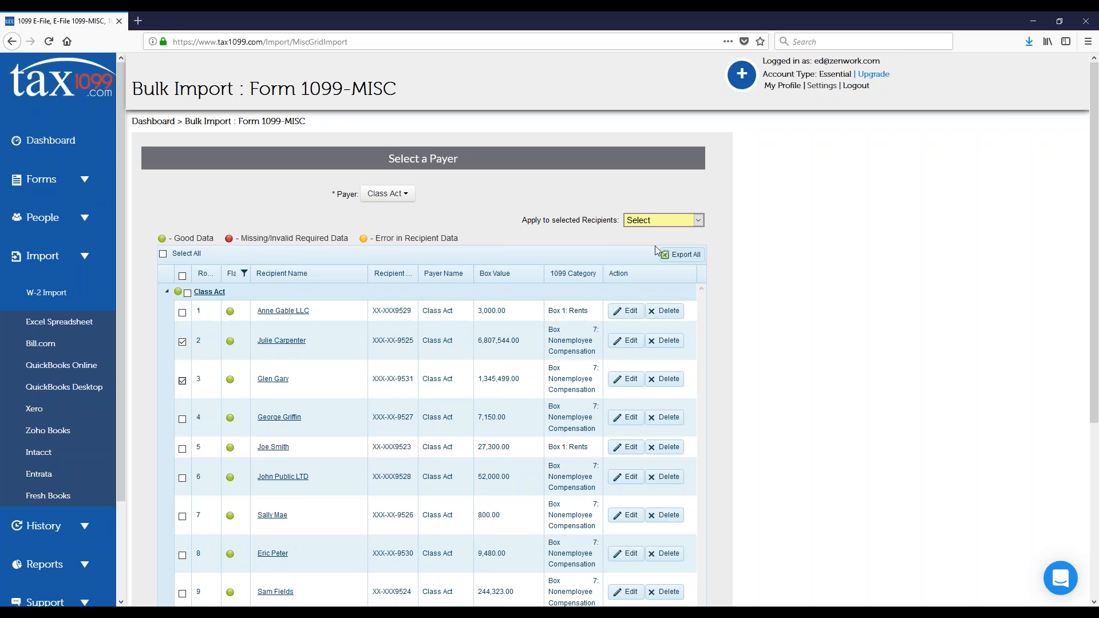
pyautogui.click(698, 220)
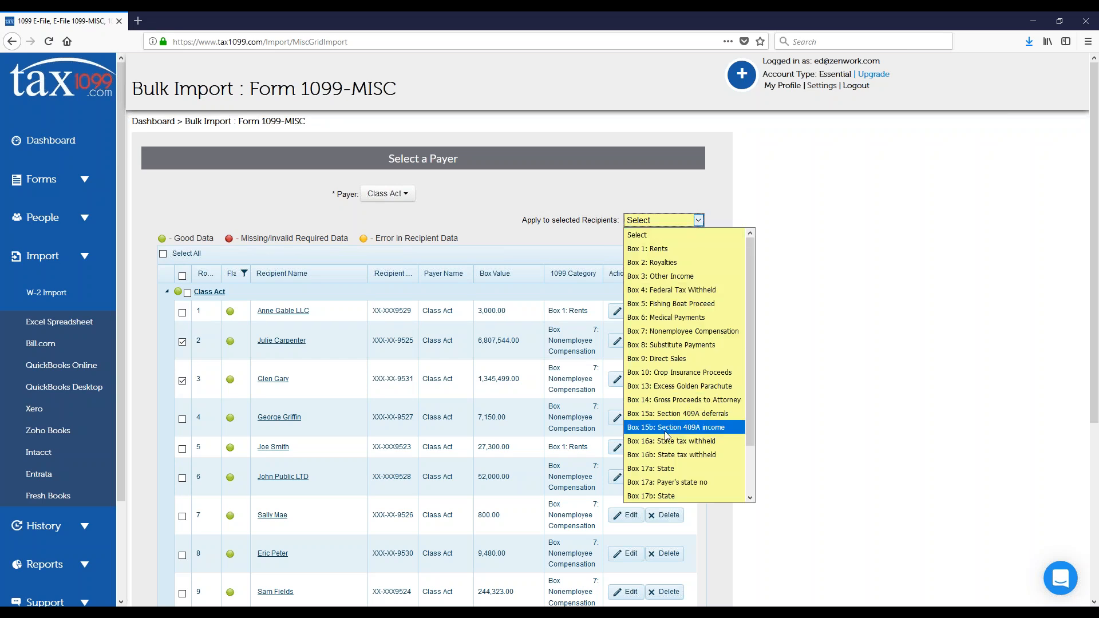
pyautogui.click(673, 399)
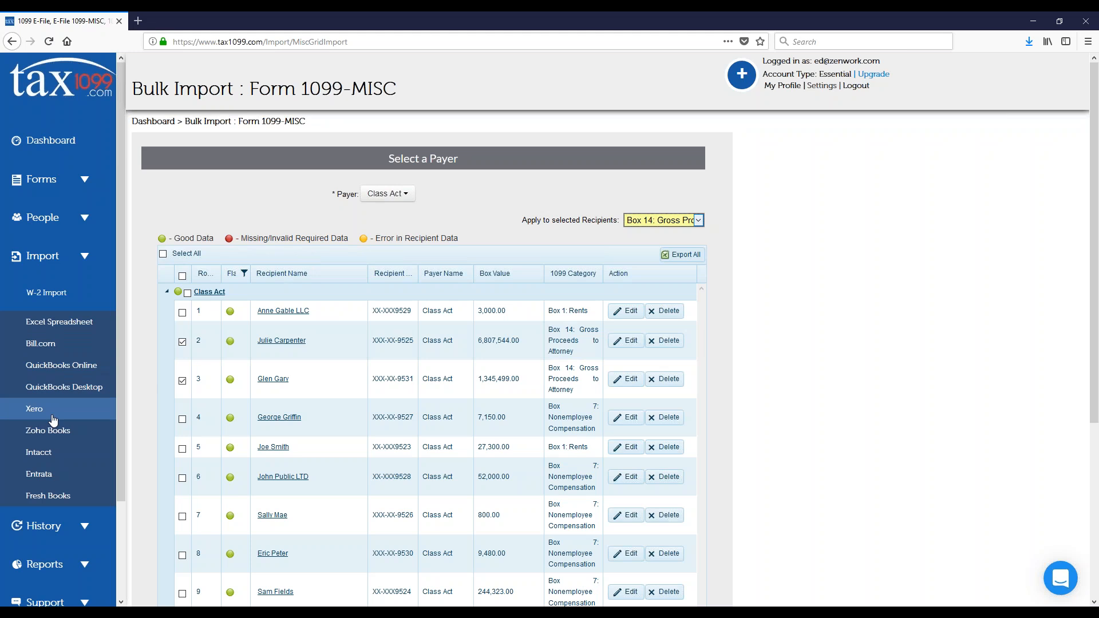
# Step: Select all the recipients, continue to upload their records and acknowledge the upload message
pyautogui.click(163, 253)
pyautogui.scroll(-5, 373, 257)
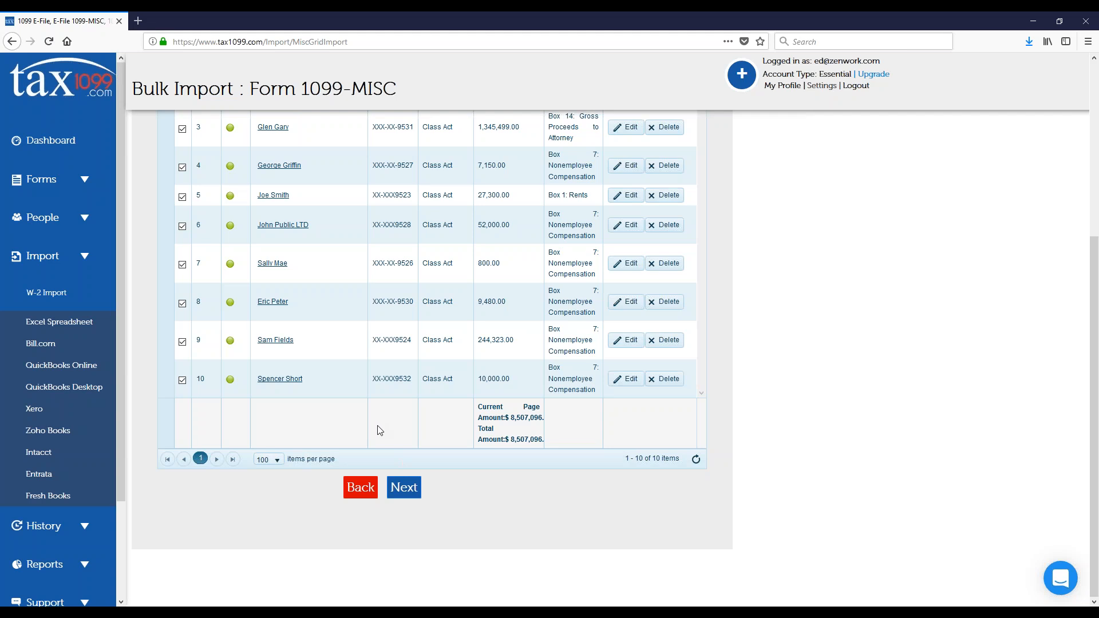
pyautogui.click(406, 489)
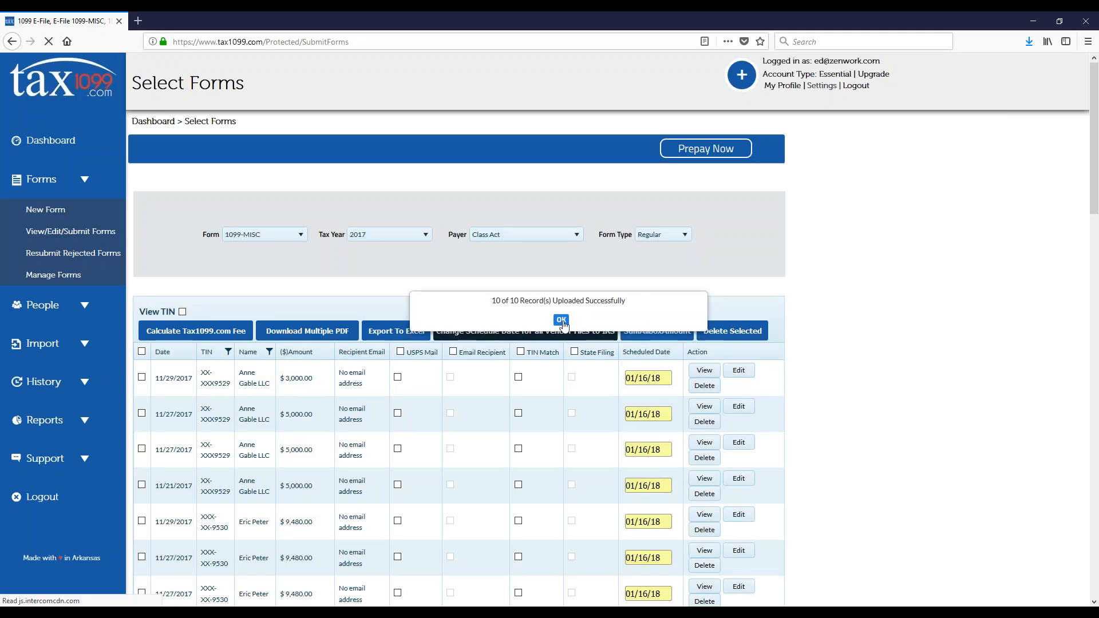
pyautogui.click(561, 320)
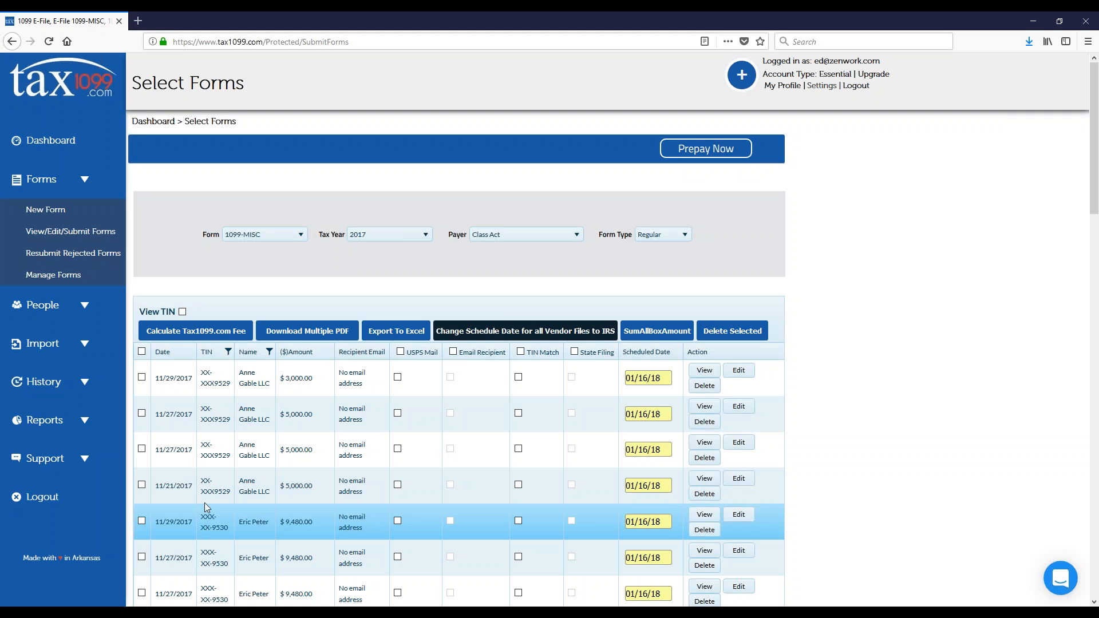
# Step: Choose USPS Mail for all listed forms and look over the rows it applies to
pyautogui.click(400, 352)
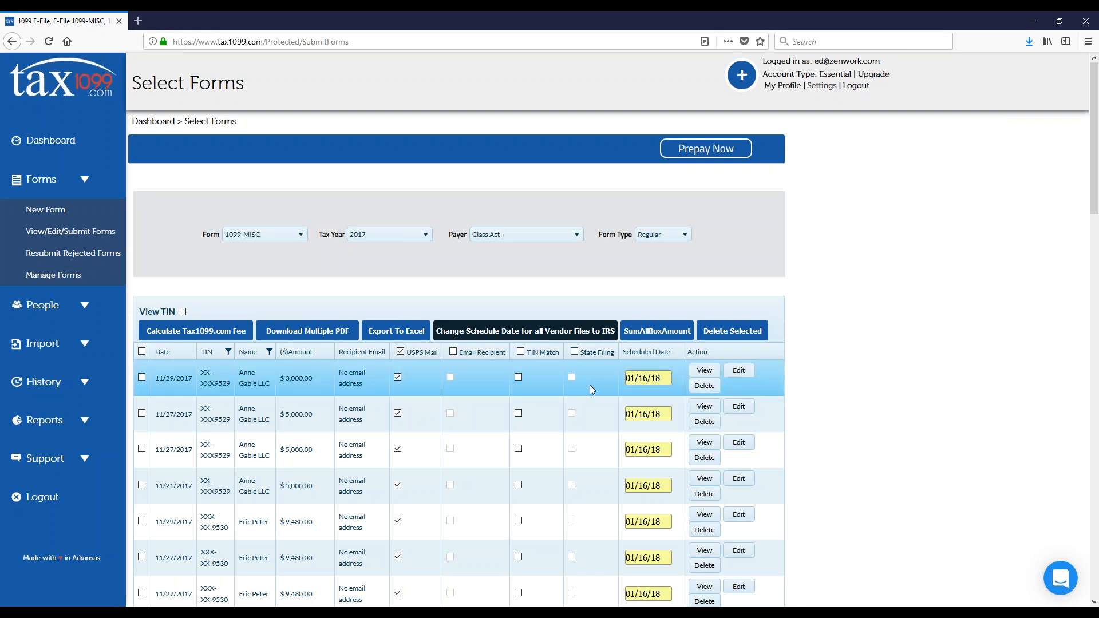
pyautogui.scroll(-5, 591, 385)
pyautogui.scroll(-6, 590, 385)
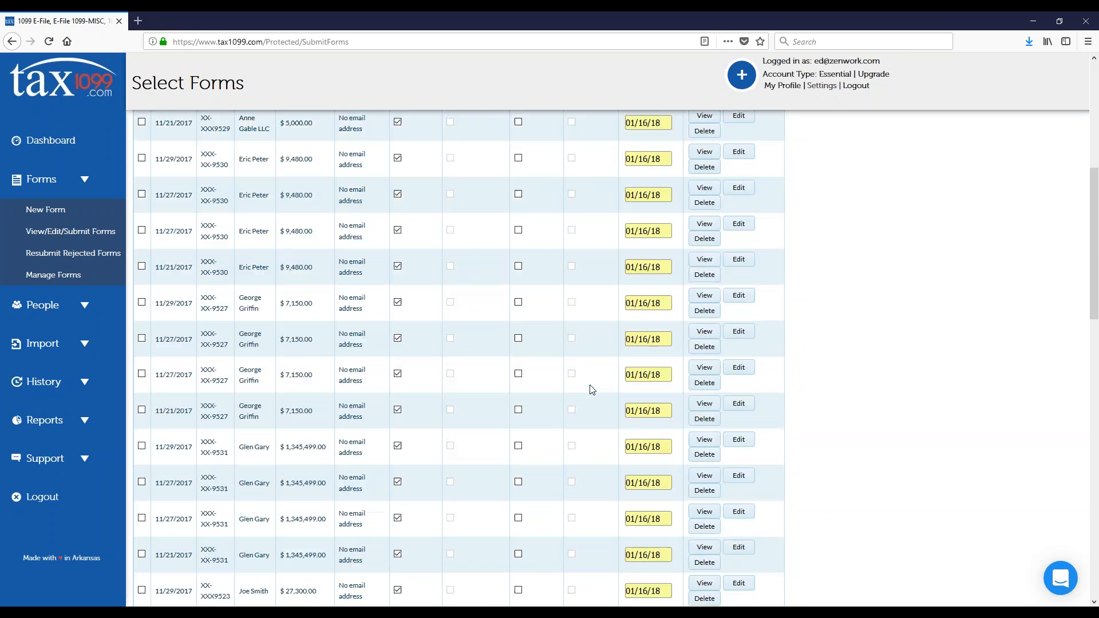
pyautogui.scroll(10, 591, 388)
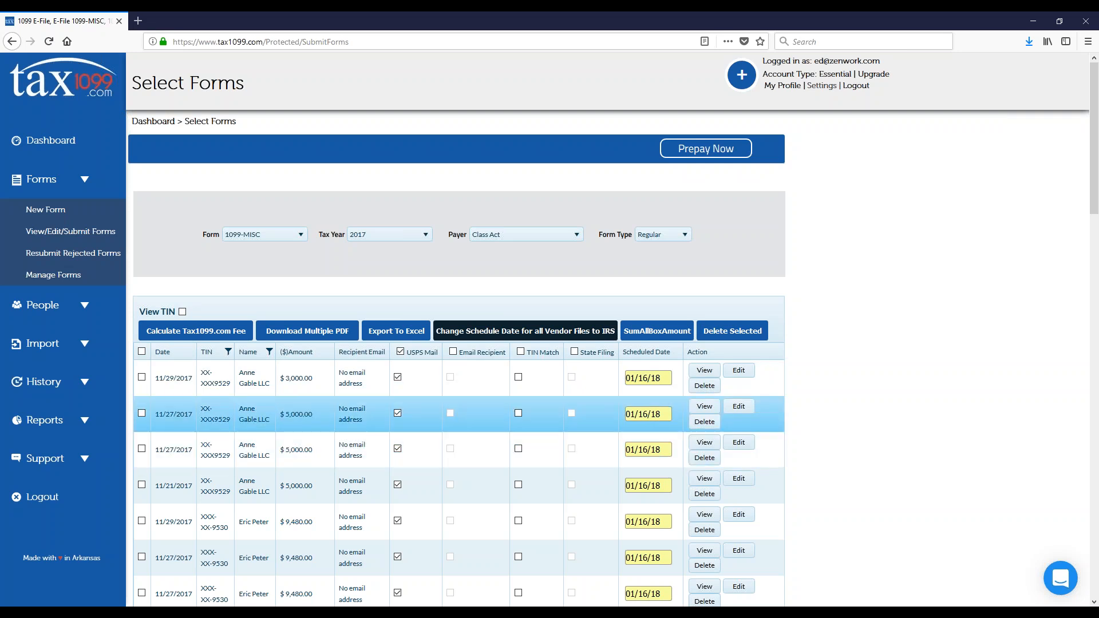
# Step: In the bulk schedule settings for all vendor files, set both the general and the Box 7 MISC scheduled dates to 01/31/18
pyautogui.moveTo(642, 378)
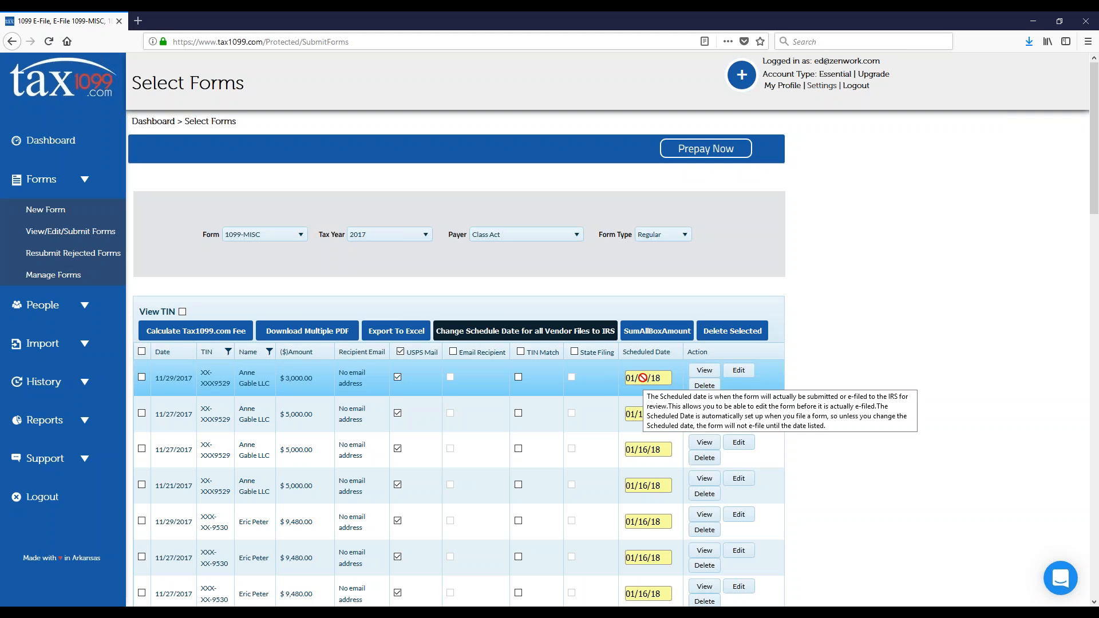
pyautogui.click(526, 331)
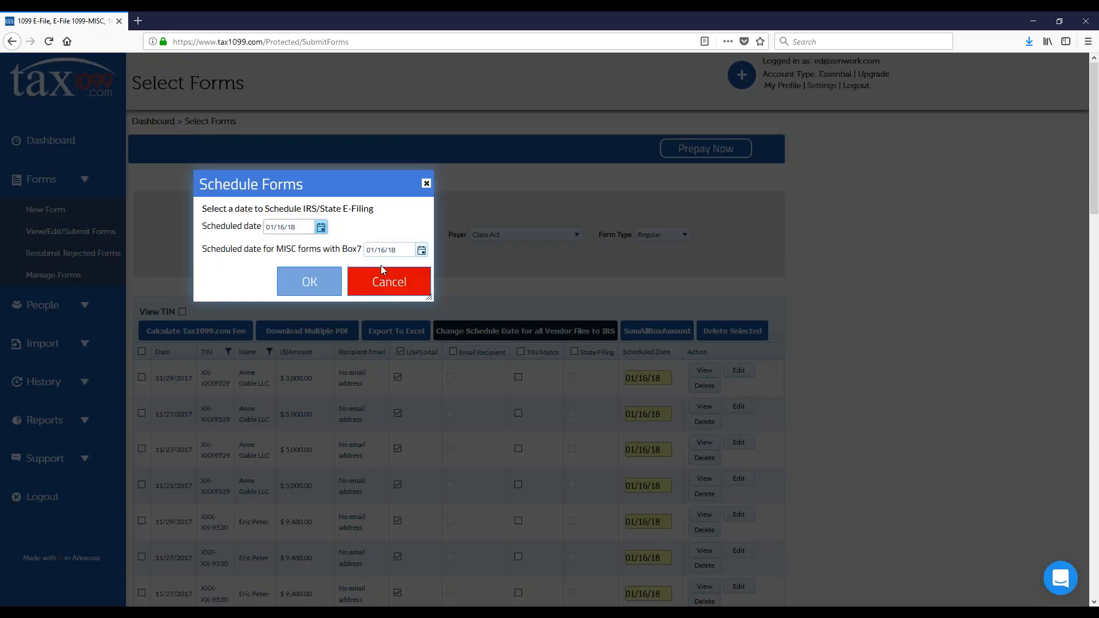
pyautogui.click(321, 228)
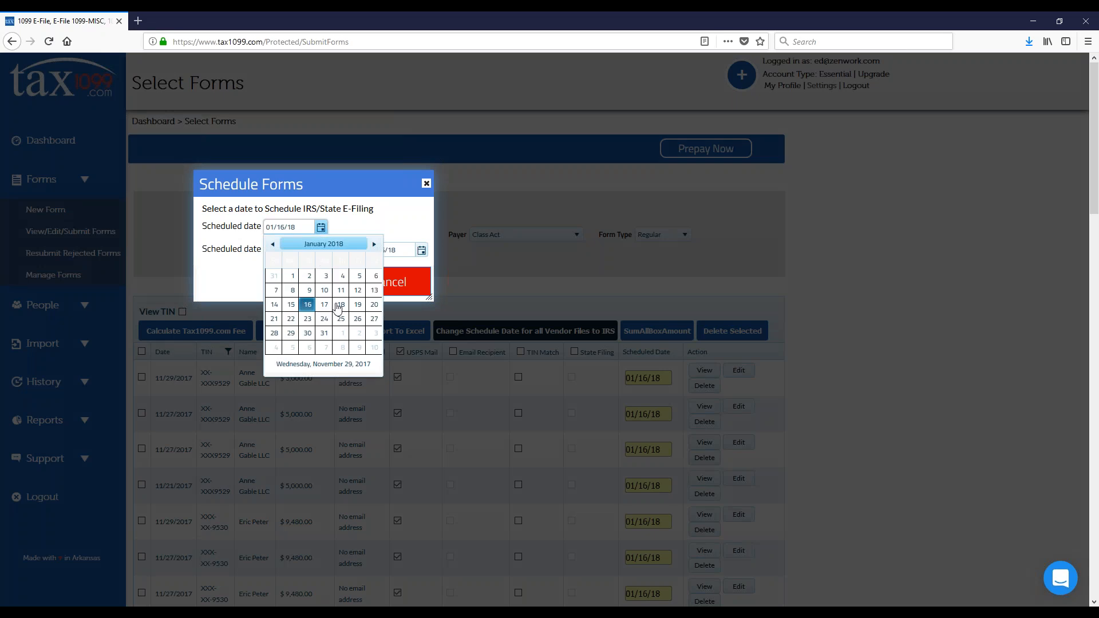
pyautogui.click(325, 336)
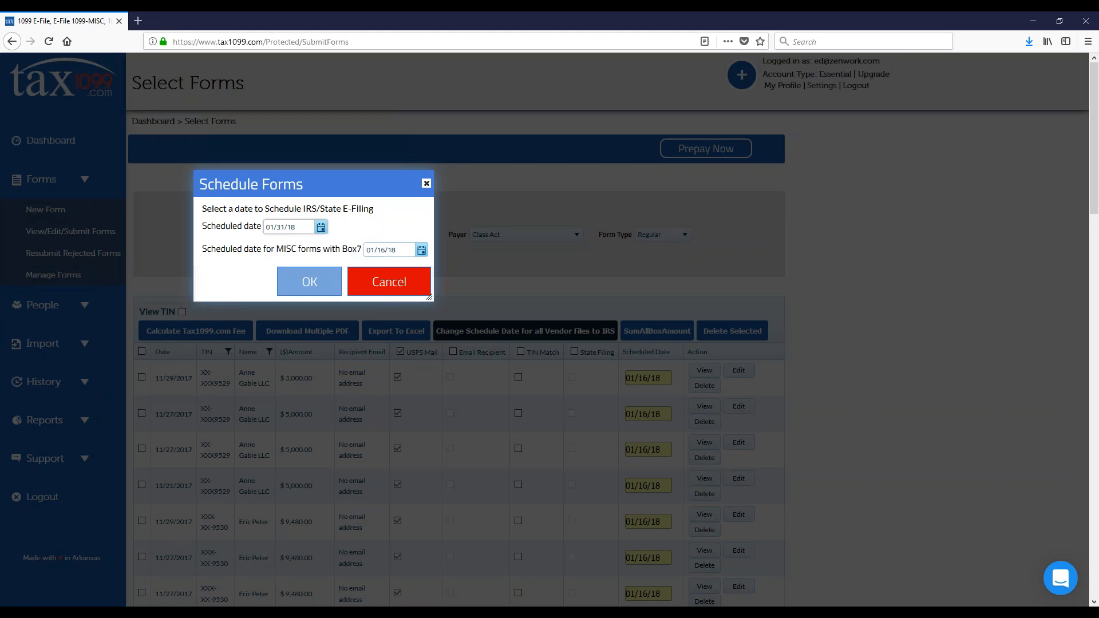
pyautogui.click(422, 251)
pyautogui.click(425, 355)
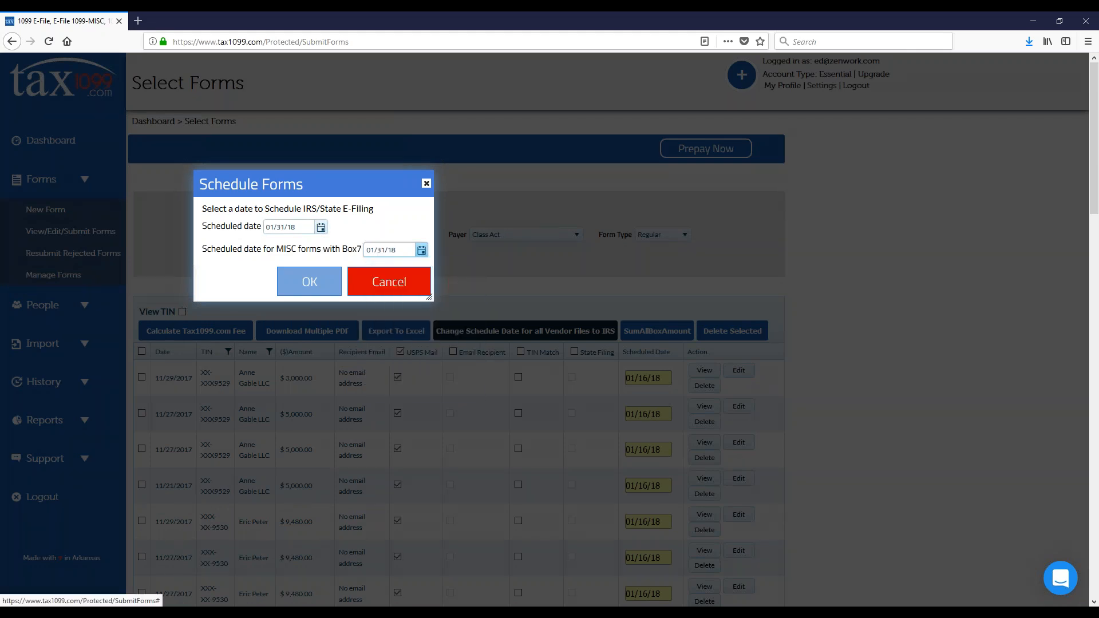
# Step: Change the general scheduled date to 03/31/18, apply the schedule and check the scheduled dates in the forms list
pyautogui.click(320, 228)
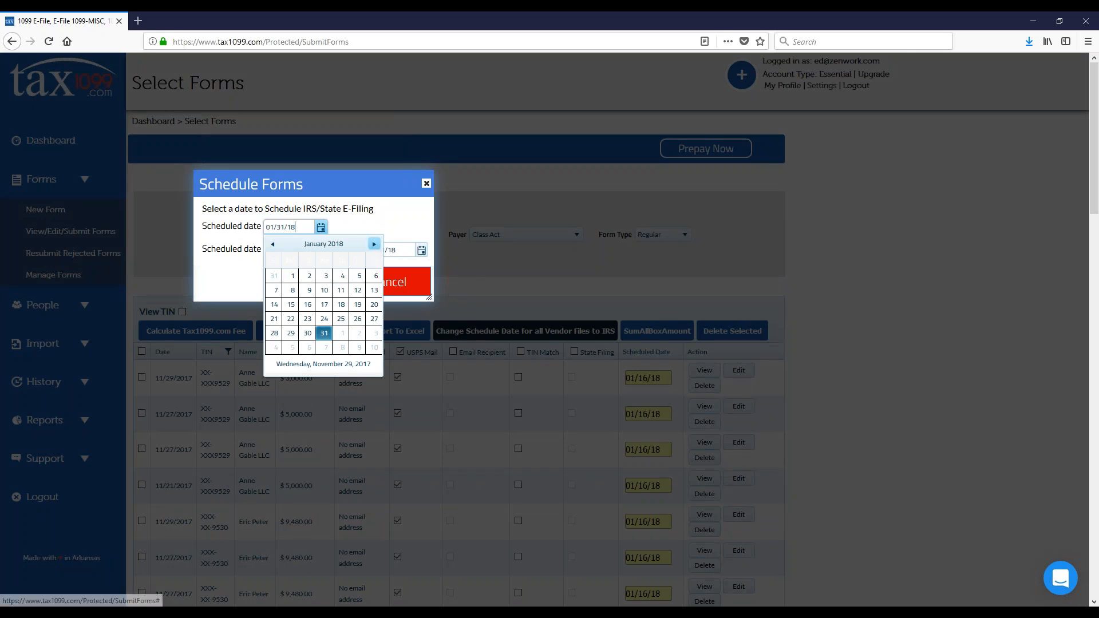
pyautogui.click(374, 245)
pyautogui.click(374, 246)
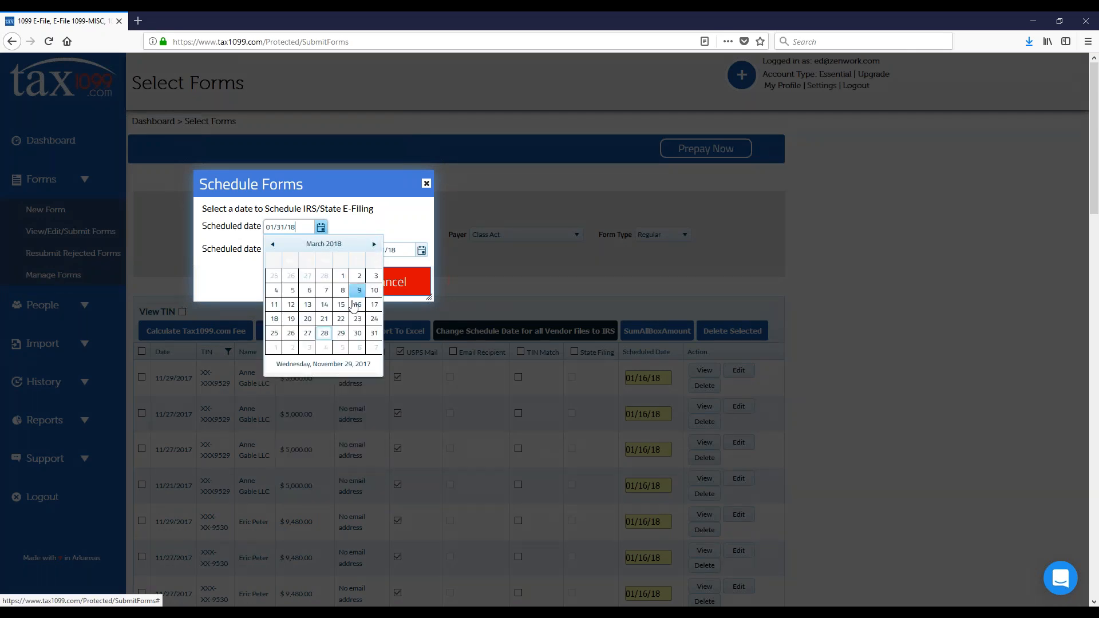
pyautogui.click(373, 334)
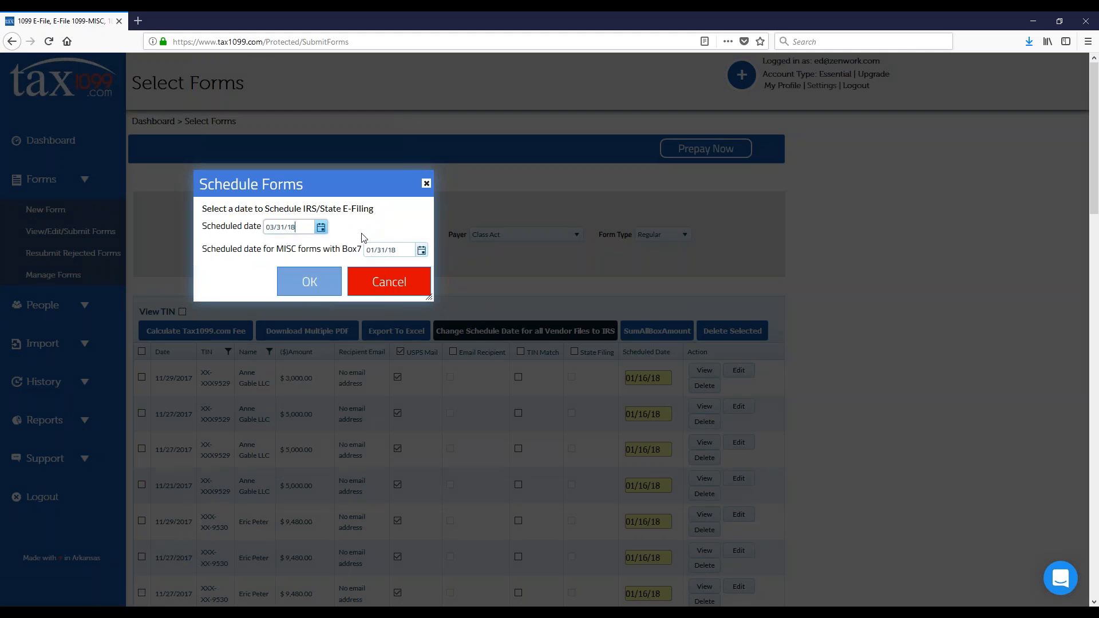
pyautogui.click(309, 283)
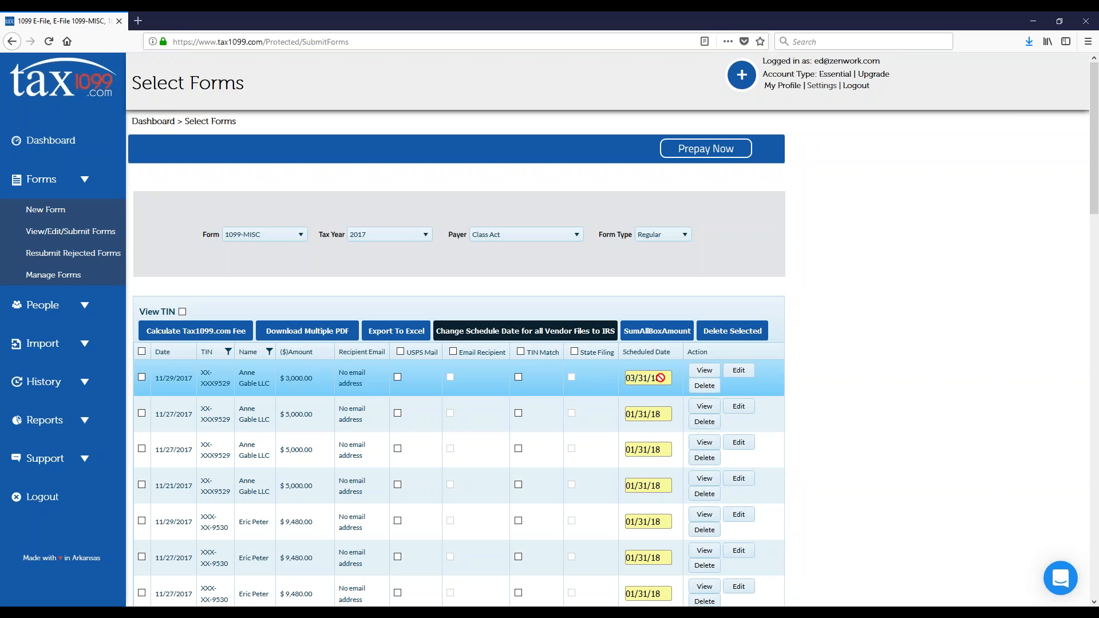
pyautogui.moveTo(660, 378)
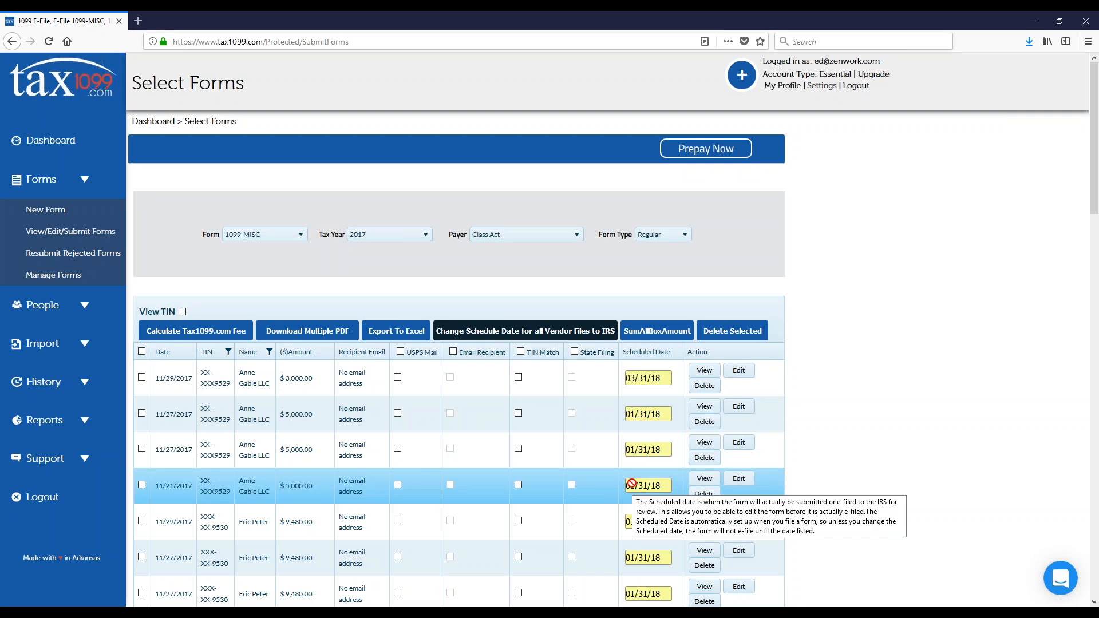
pyautogui.moveTo(641, 482)
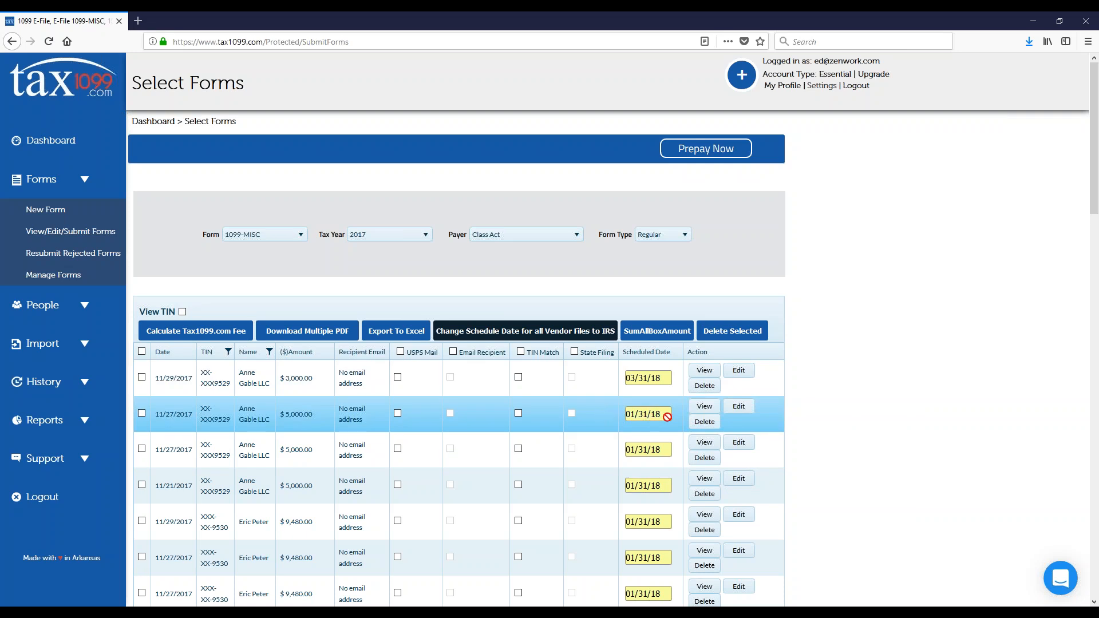
pyautogui.moveTo(662, 415)
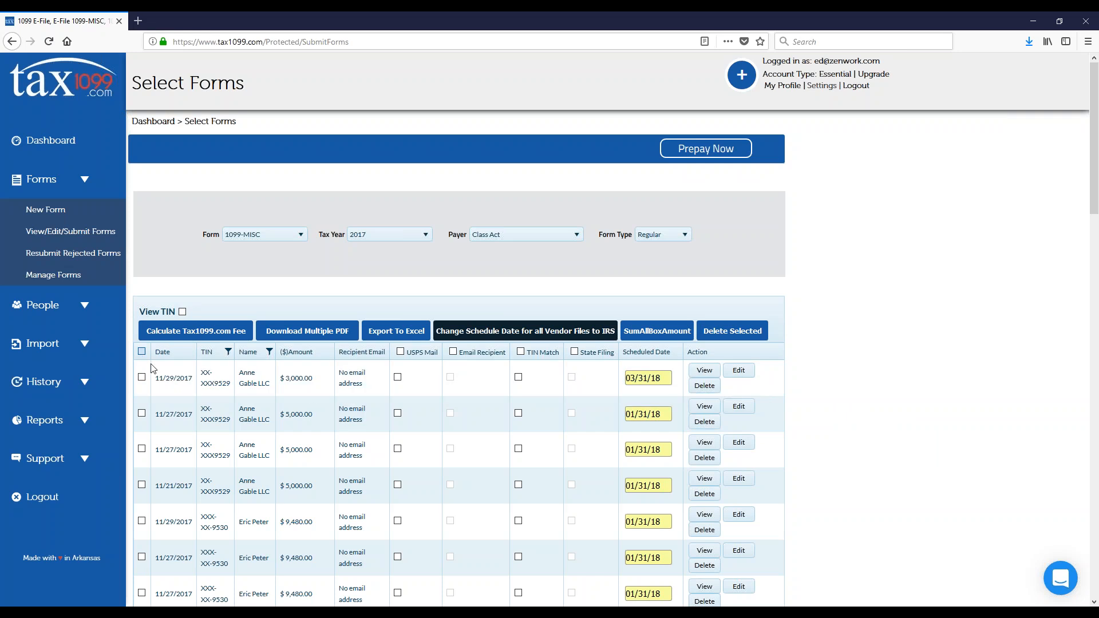
# Step: Select all the listed forms and choose USPS Mail for every one of them
pyautogui.click(141, 351)
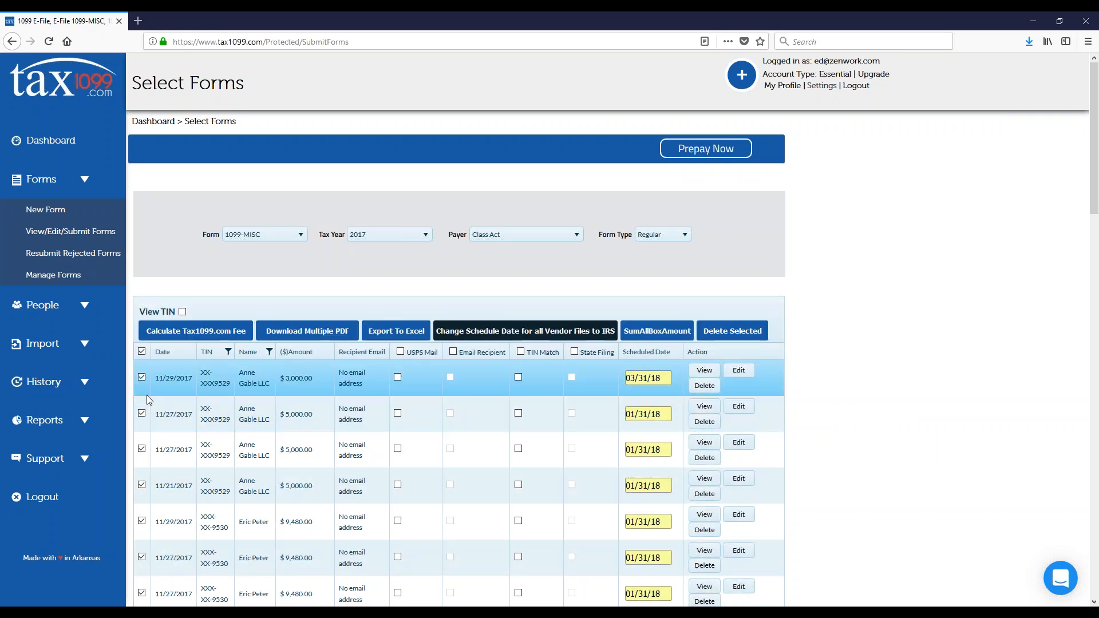
pyautogui.click(401, 353)
pyautogui.scroll(-15, 403, 359)
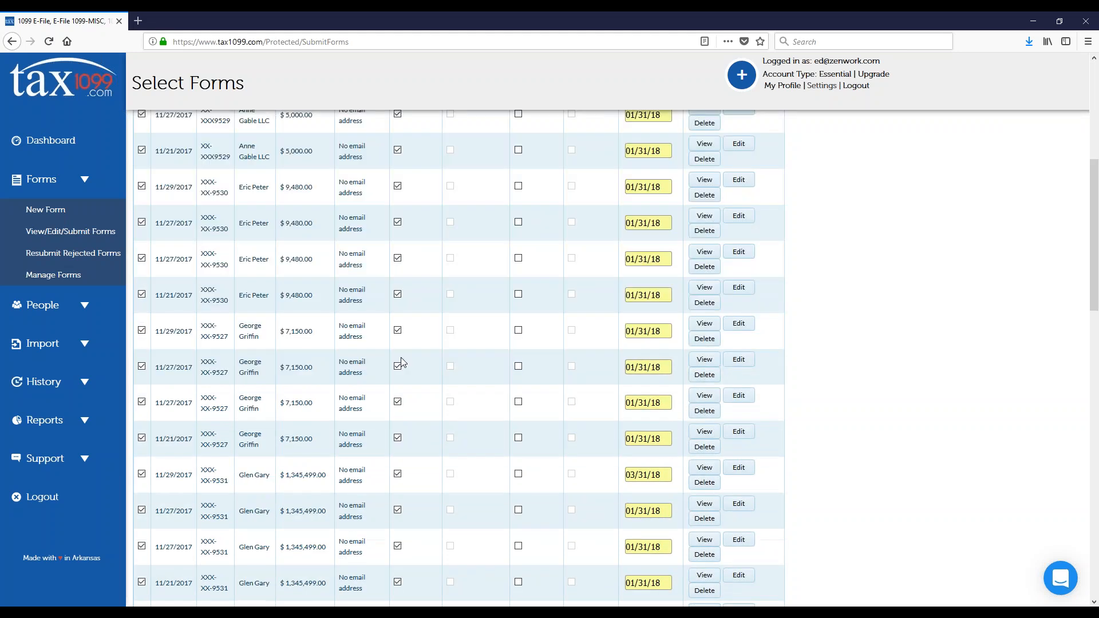
pyautogui.scroll(-5, 403, 360)
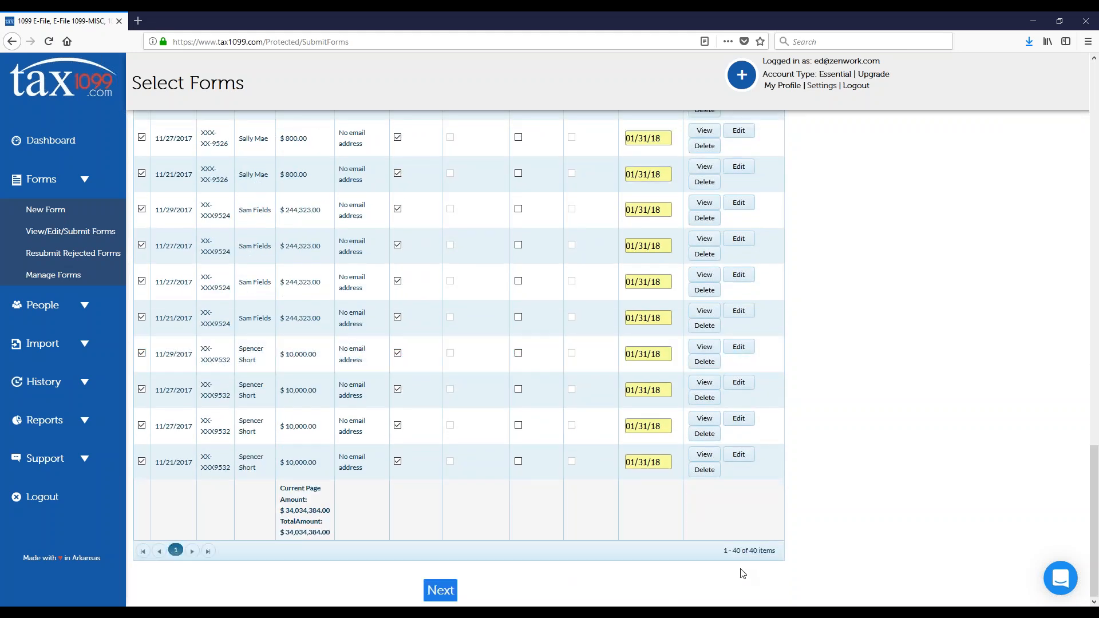
# Step: Try to submit all the selected forms, accepting the scheduling notice and cancelling at the duplicate records question
pyautogui.click(456, 591)
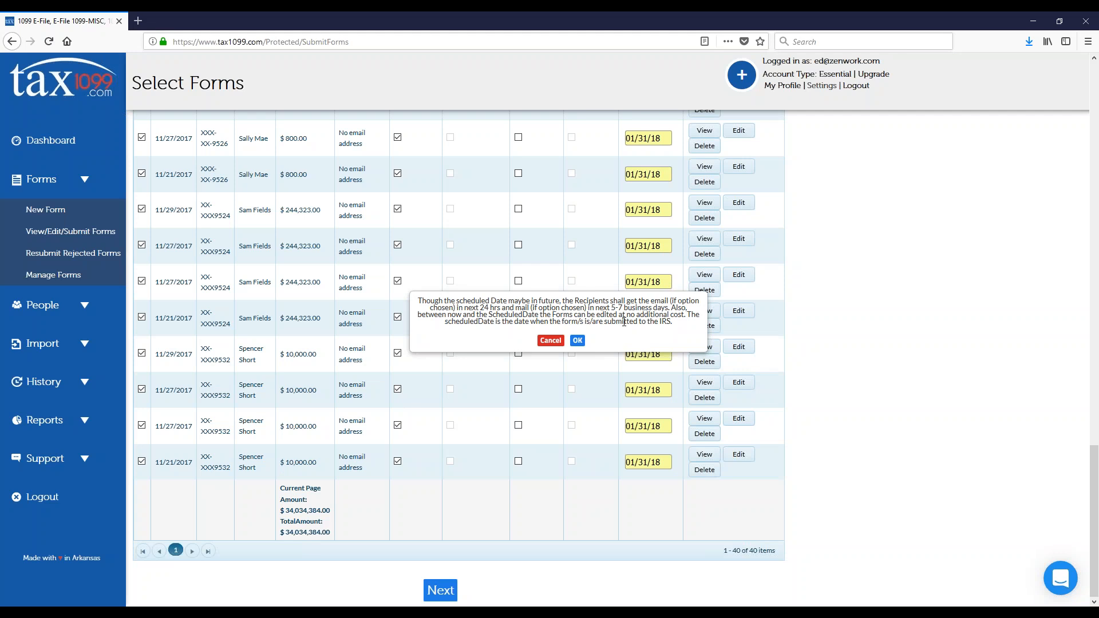
pyautogui.click(577, 340)
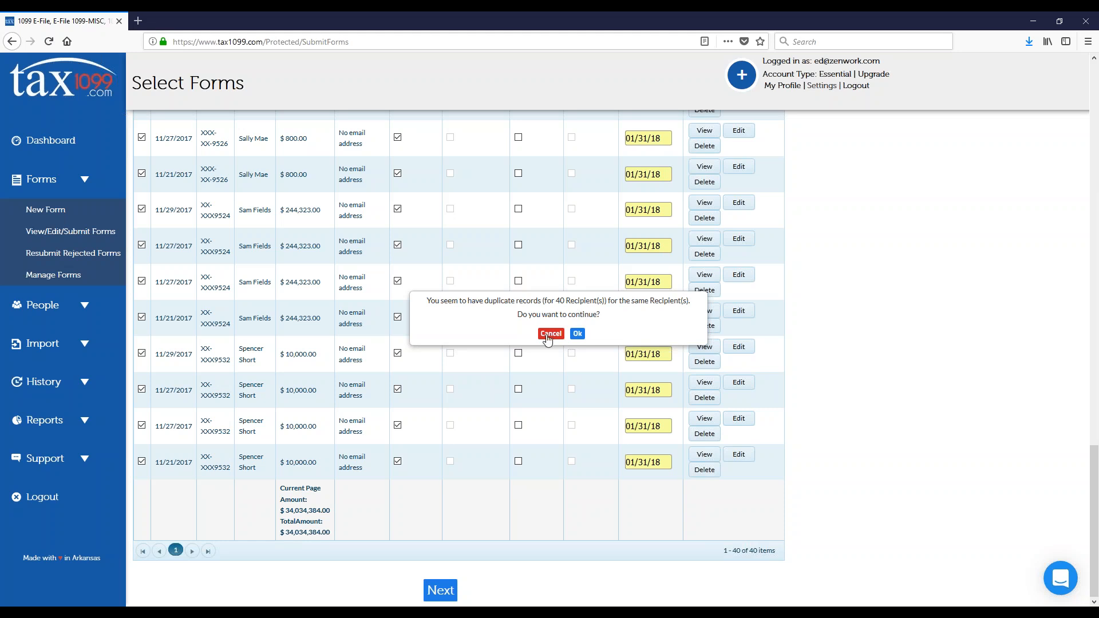
pyautogui.click(550, 333)
# Step: Deselect all the forms, select a single form and continue to the payment page, accepting the scheduling notice
pyautogui.scroll(7, 548, 377)
pyautogui.scroll(15, 161, 337)
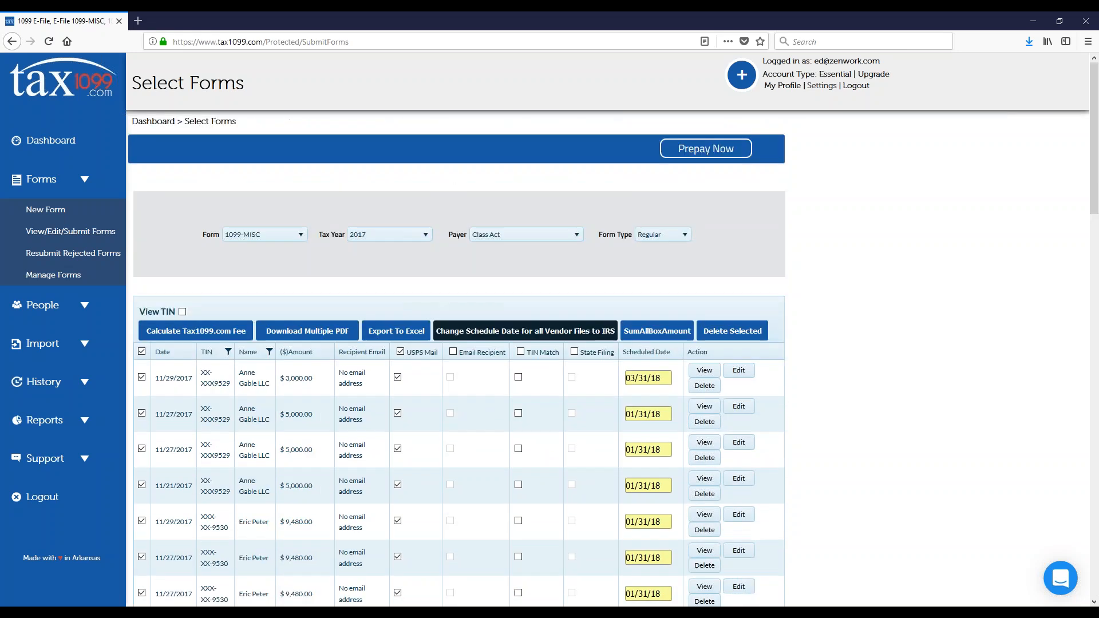
pyautogui.click(142, 351)
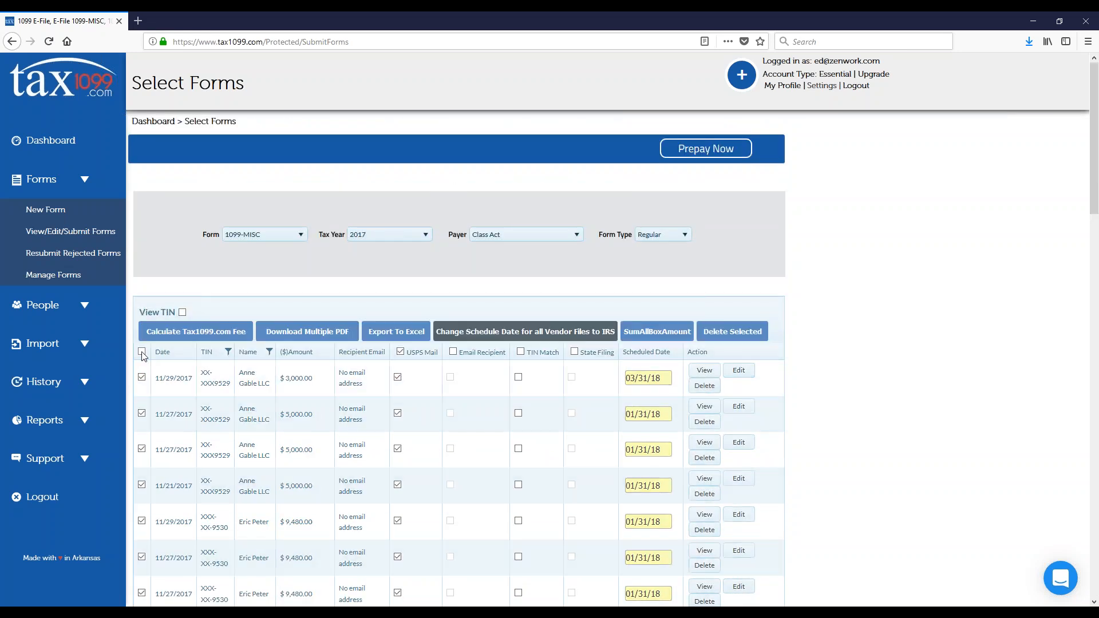
pyautogui.scroll(-20, 431, 372)
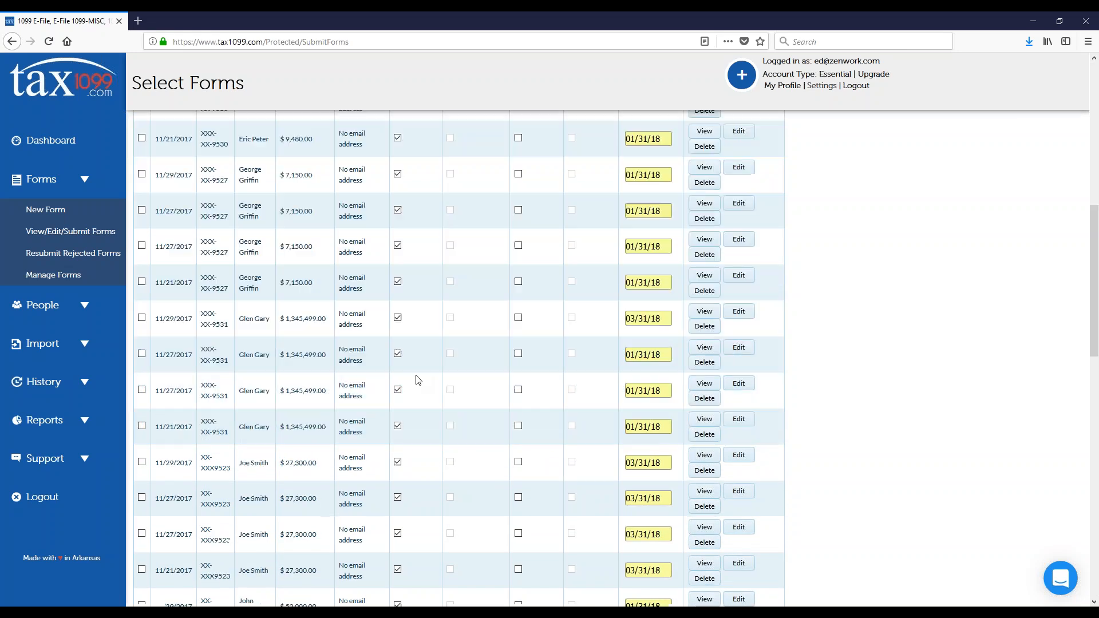
pyautogui.click(438, 590)
pyautogui.click(577, 343)
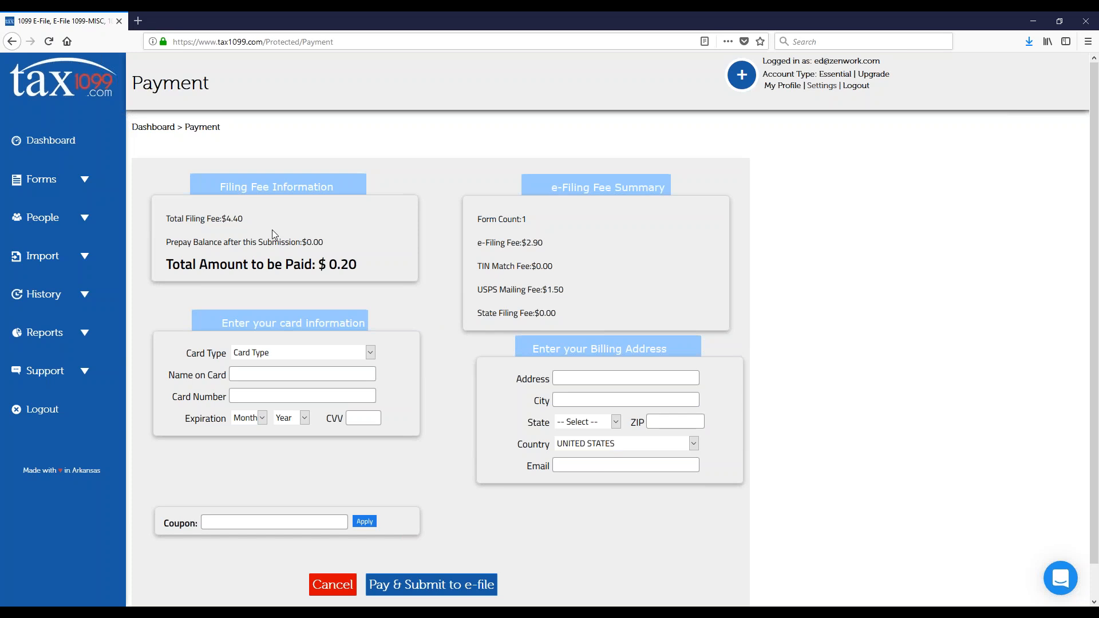
# Step: Return to the dashboard and filter the filings by the year 2017
pyautogui.click(51, 144)
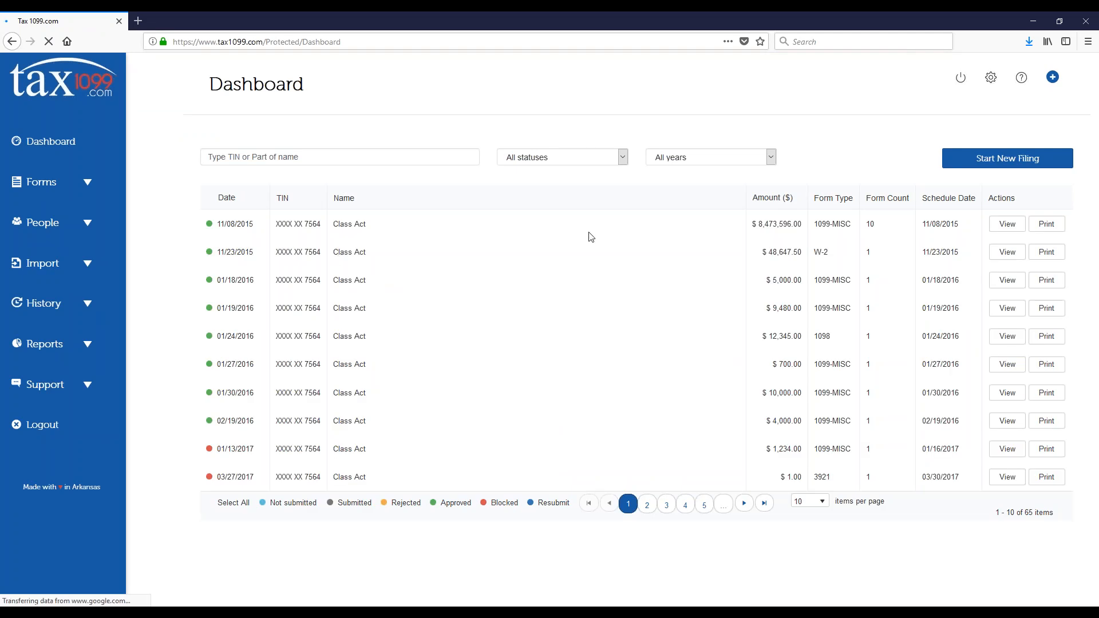
pyautogui.click(702, 157)
pyautogui.click(685, 188)
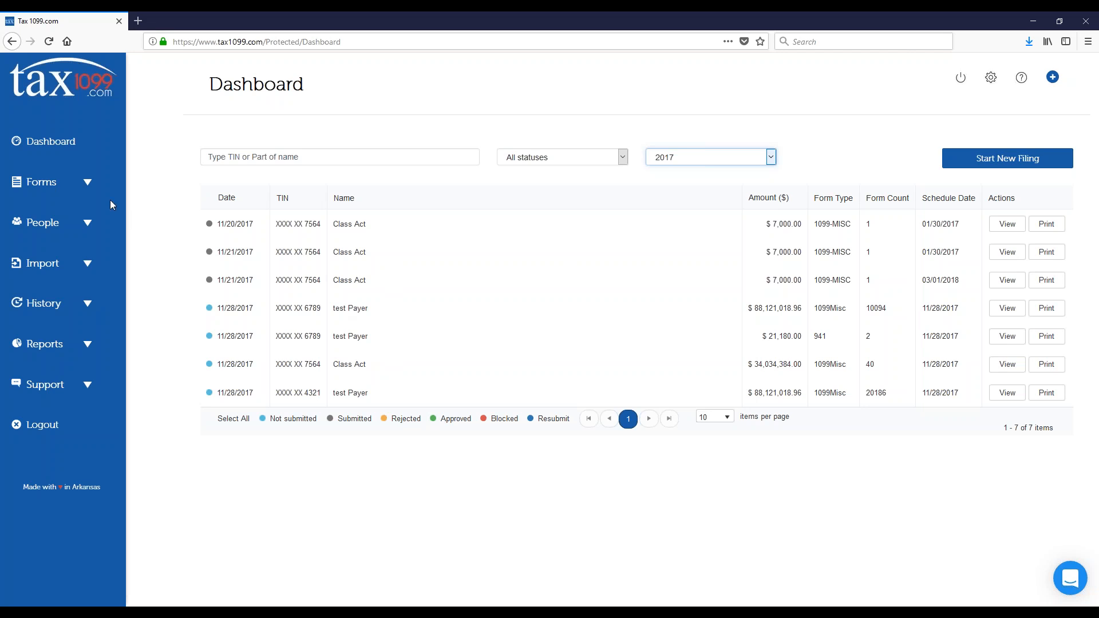
# Step: Open the Manage Forms page for filed forms
pyautogui.click(87, 184)
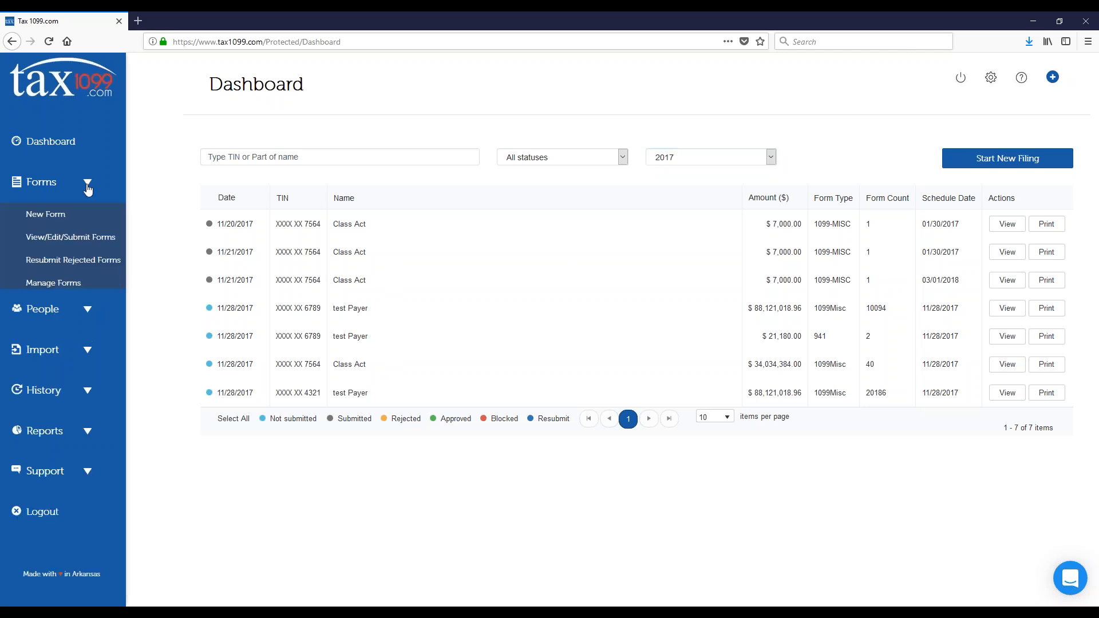
pyautogui.click(89, 286)
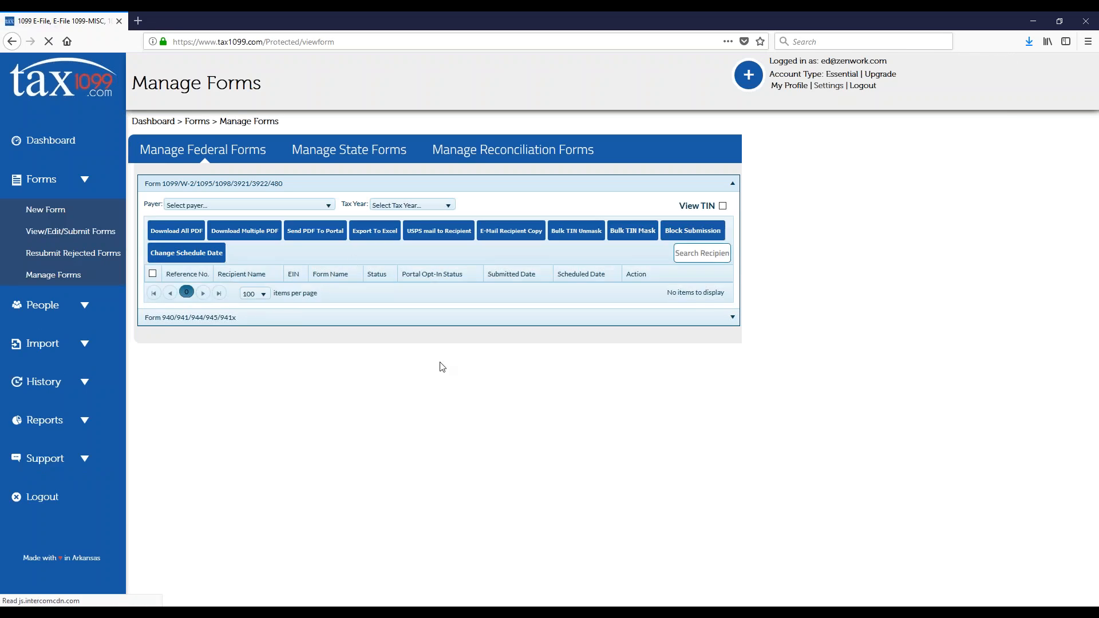
# Step: Switch to the PowerPoint slide show, go through the slide on scheduling forms and return to the Manage Forms page
pyautogui.hotkey('alt', 'Tab')
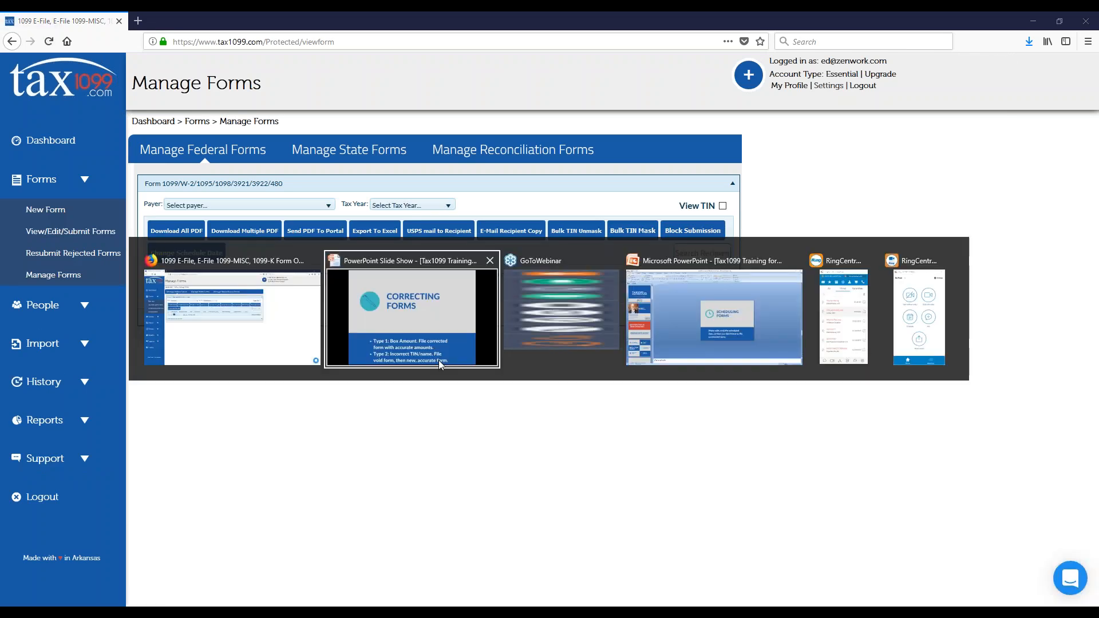
pyautogui.click(440, 364)
pyautogui.click(438, 358)
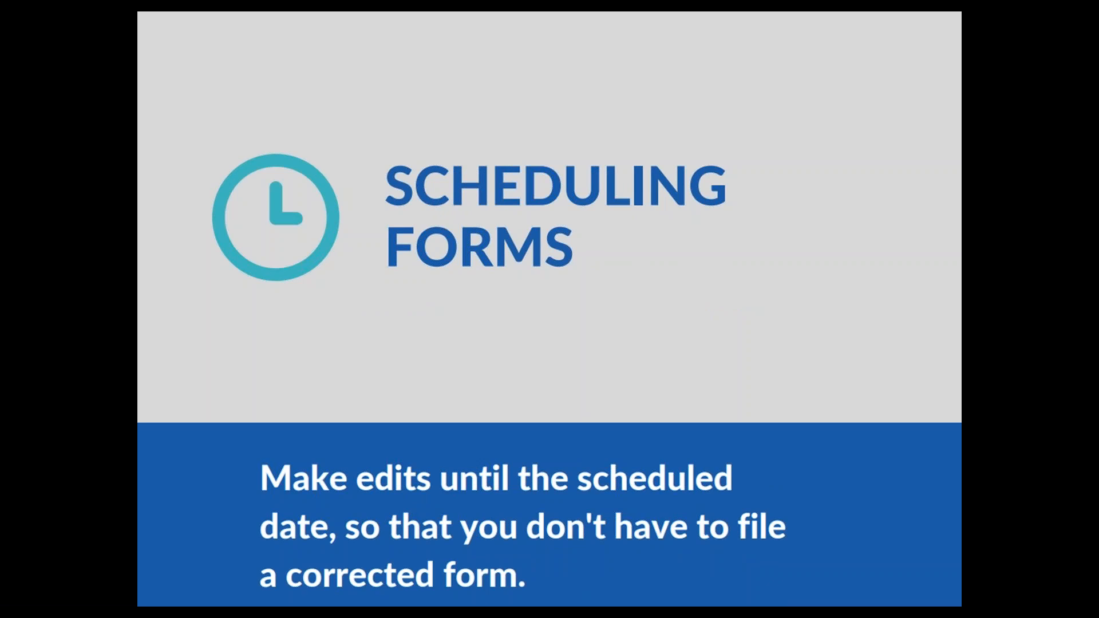
pyautogui.press('Right')
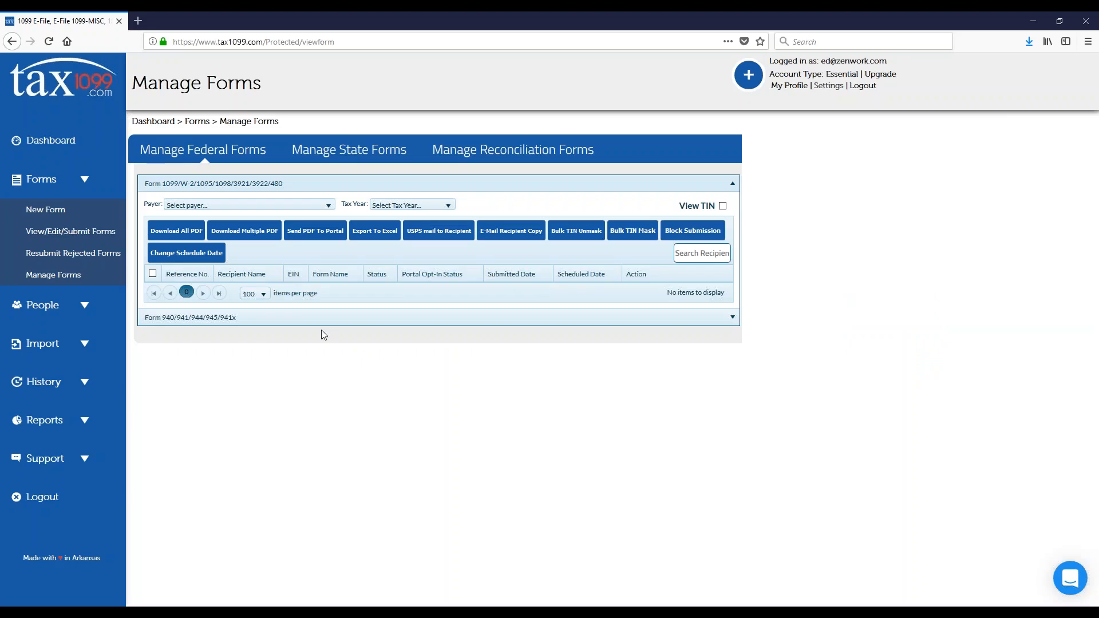
# Step: List the federal forms of payer Class Act for tax year 2017
pyautogui.click(324, 213)
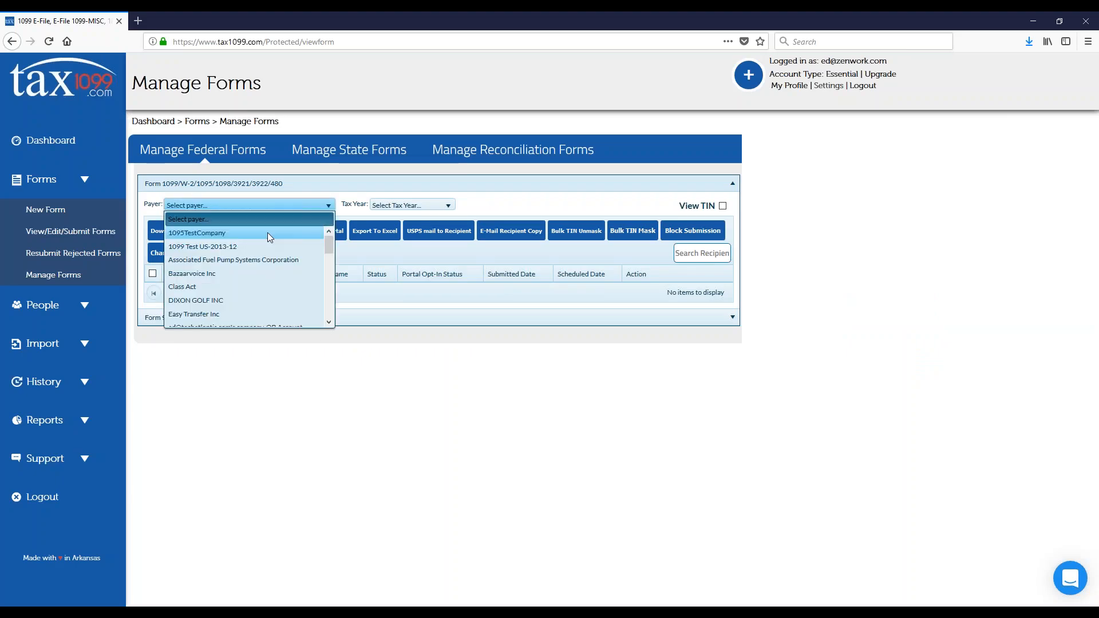
pyautogui.click(196, 286)
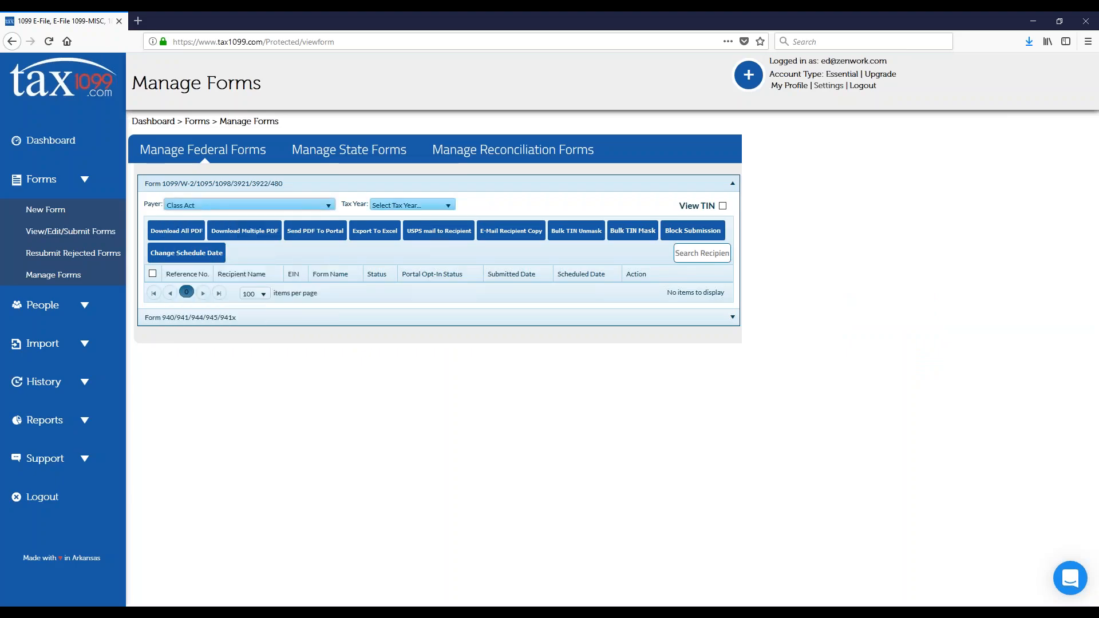
pyautogui.click(421, 205)
pyautogui.click(417, 235)
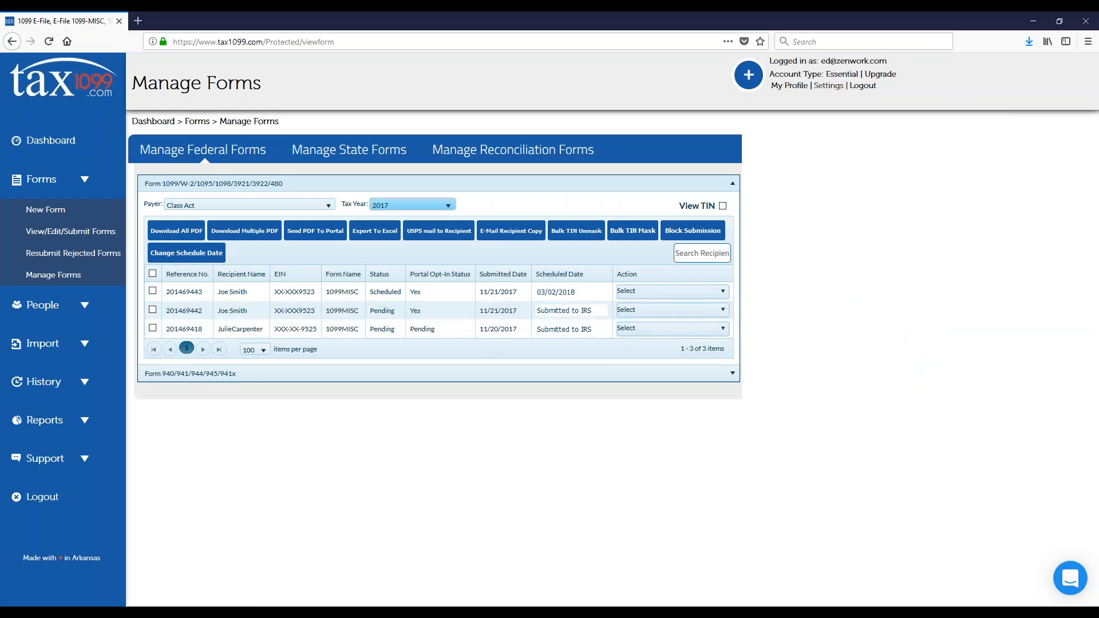
pyautogui.click(566, 293)
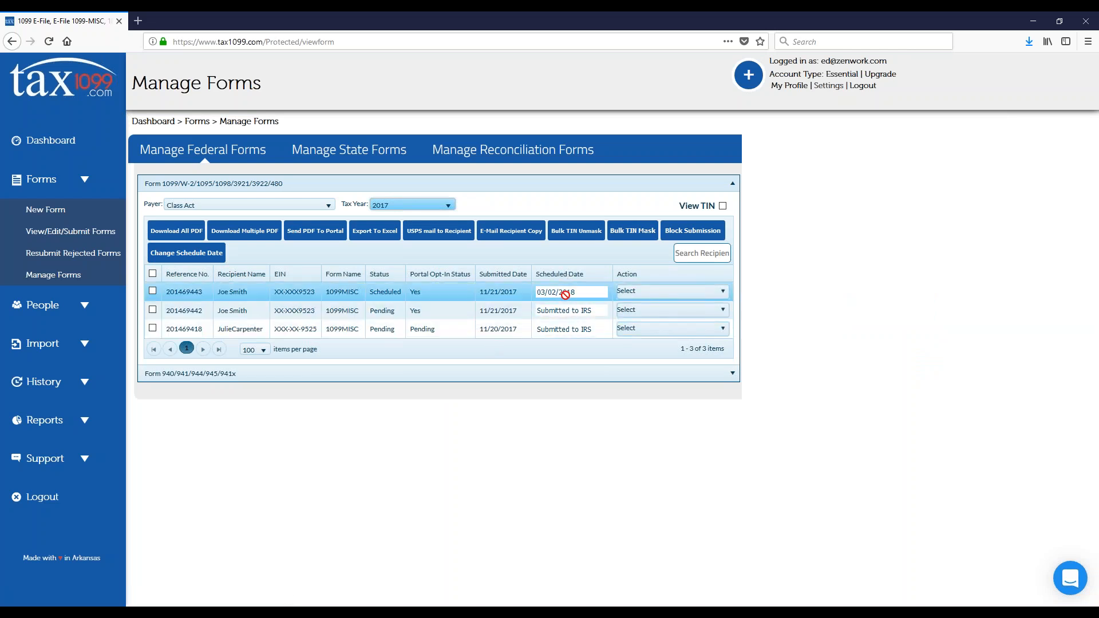
pyautogui.click(564, 312)
pyautogui.click(559, 332)
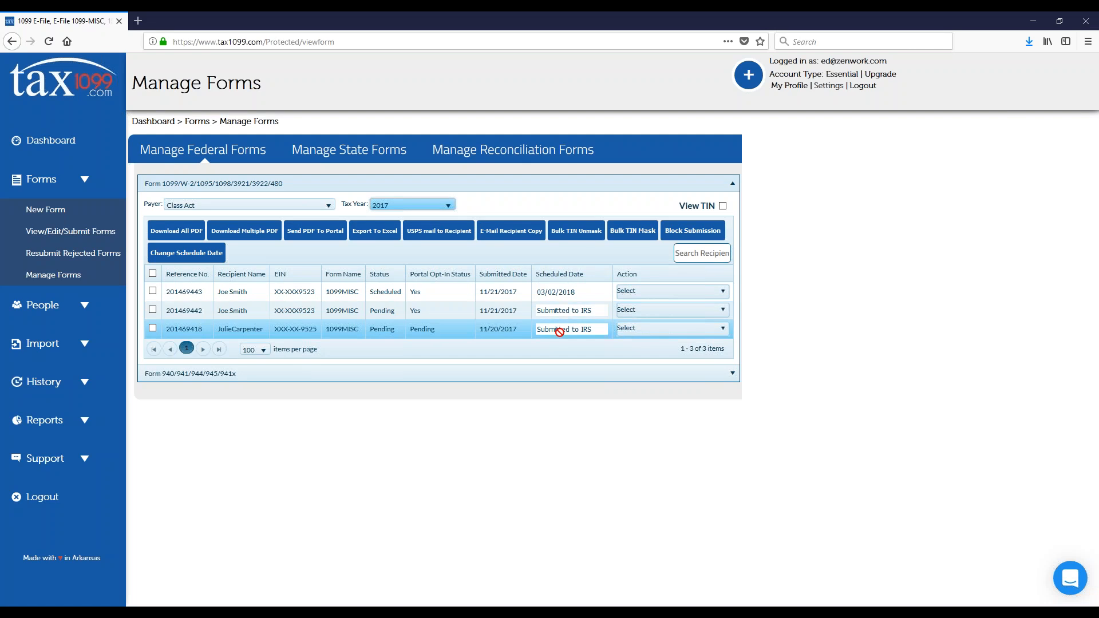
pyautogui.click(566, 312)
pyautogui.click(567, 331)
pyautogui.click(566, 312)
# Step: Try to edit the pending form submitted on 11/20/2017 and dismiss the notice
pyautogui.click(723, 334)
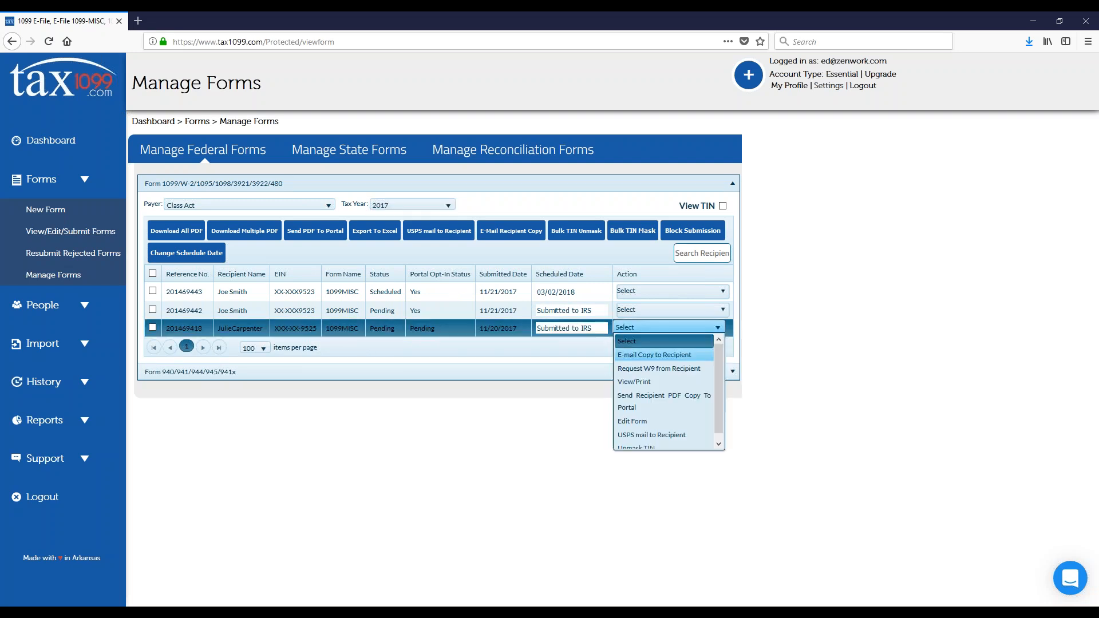
pyautogui.click(642, 422)
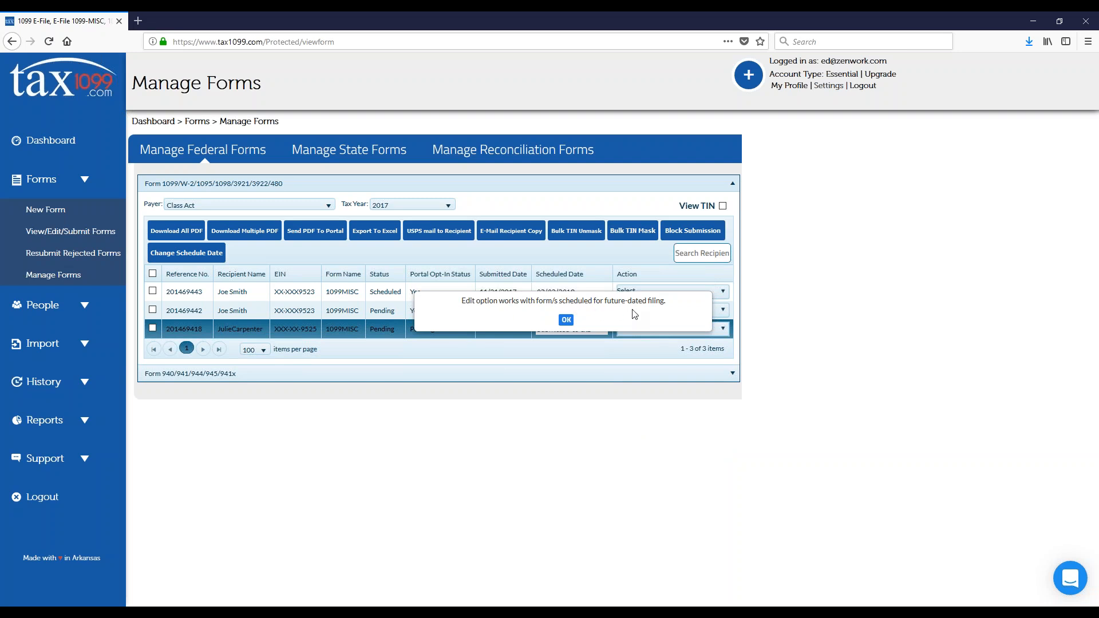
pyautogui.click(566, 320)
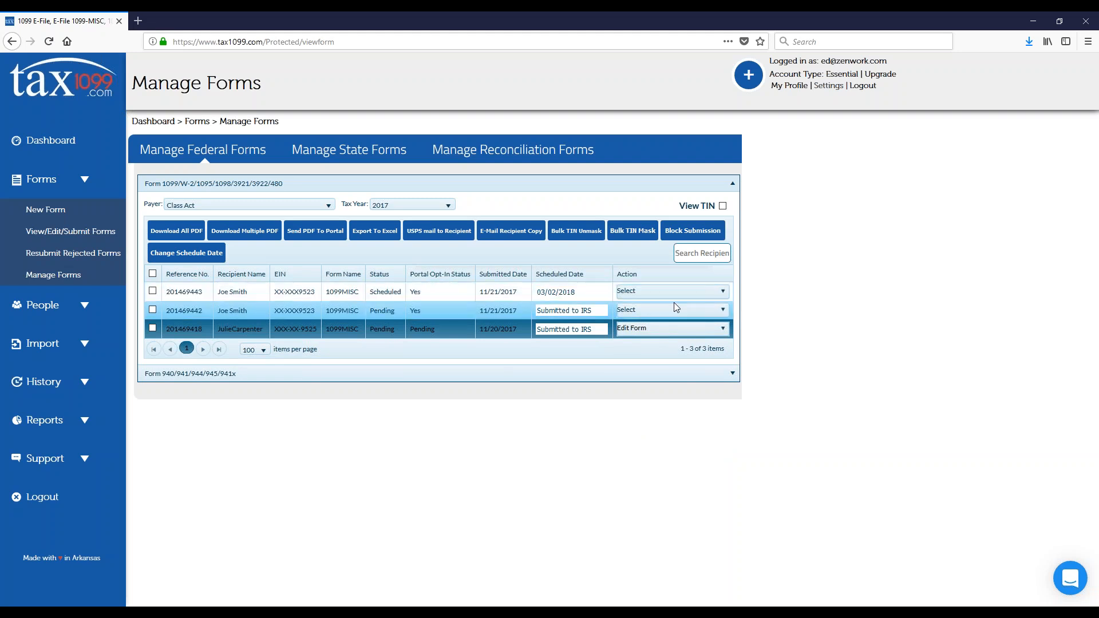
# Step: Edit the form scheduled for 03/02/2018, set its nonemployee compensation to 5000.00, save it and acknowledge the submission message
pyautogui.click(724, 294)
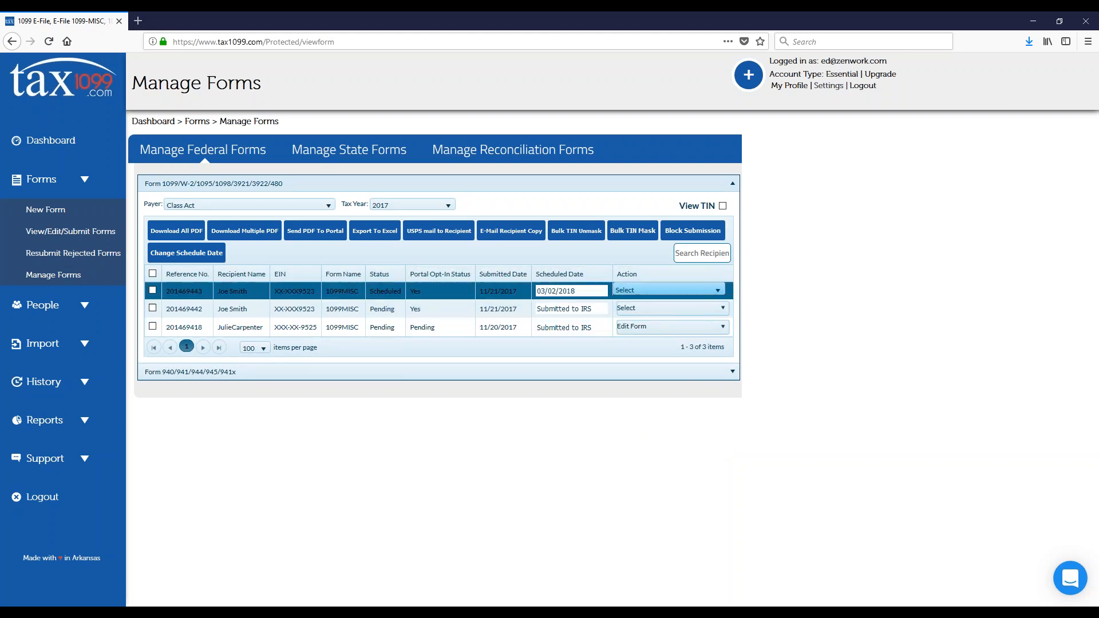
pyautogui.click(720, 295)
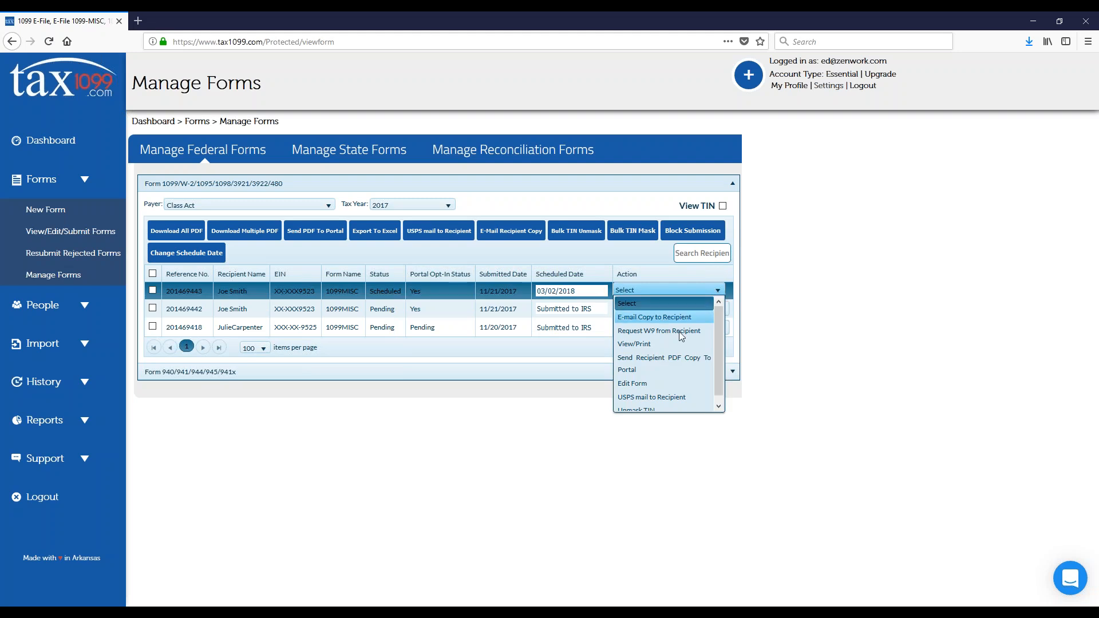
pyautogui.click(642, 383)
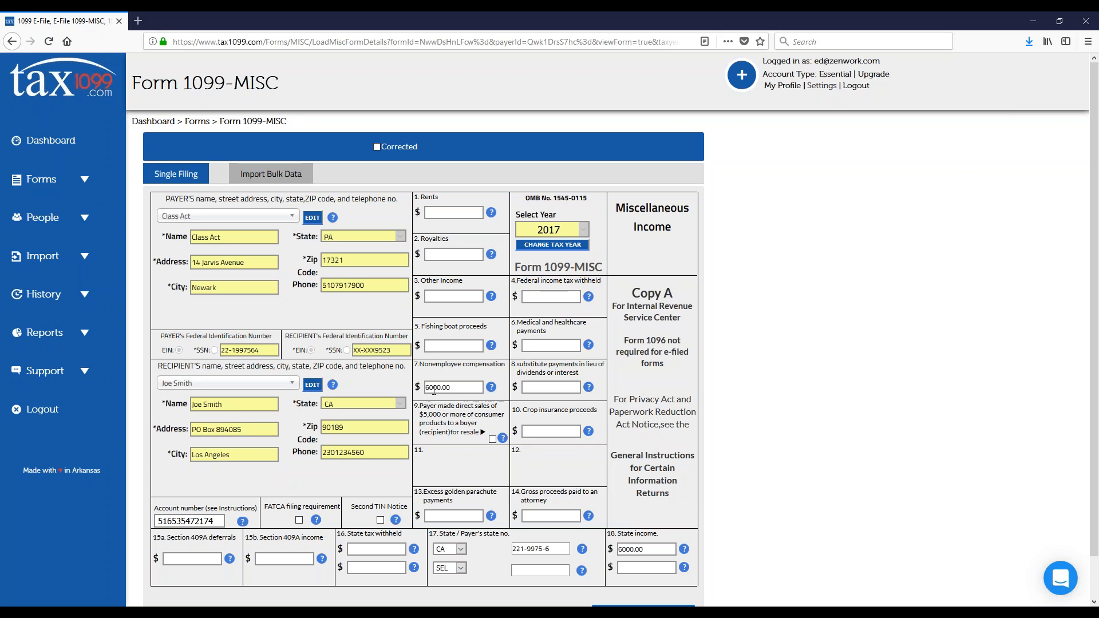
pyautogui.moveTo(427, 389); pyautogui.dragTo(420, 389)
pyautogui.write('5')
pyautogui.scroll(-1, 410, 384)
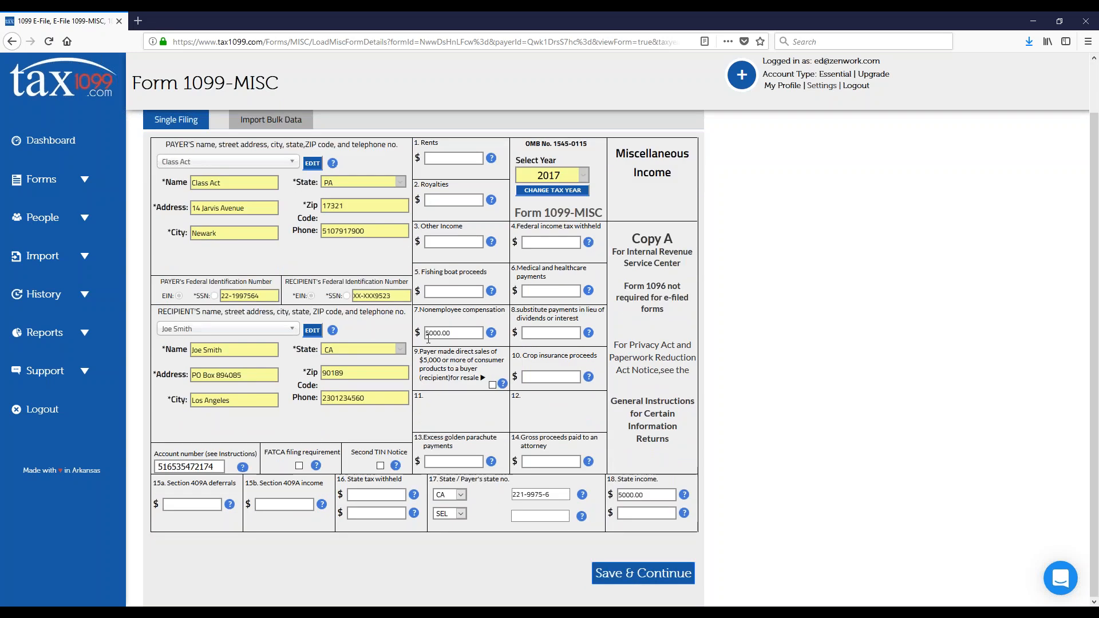
pyautogui.click(629, 584)
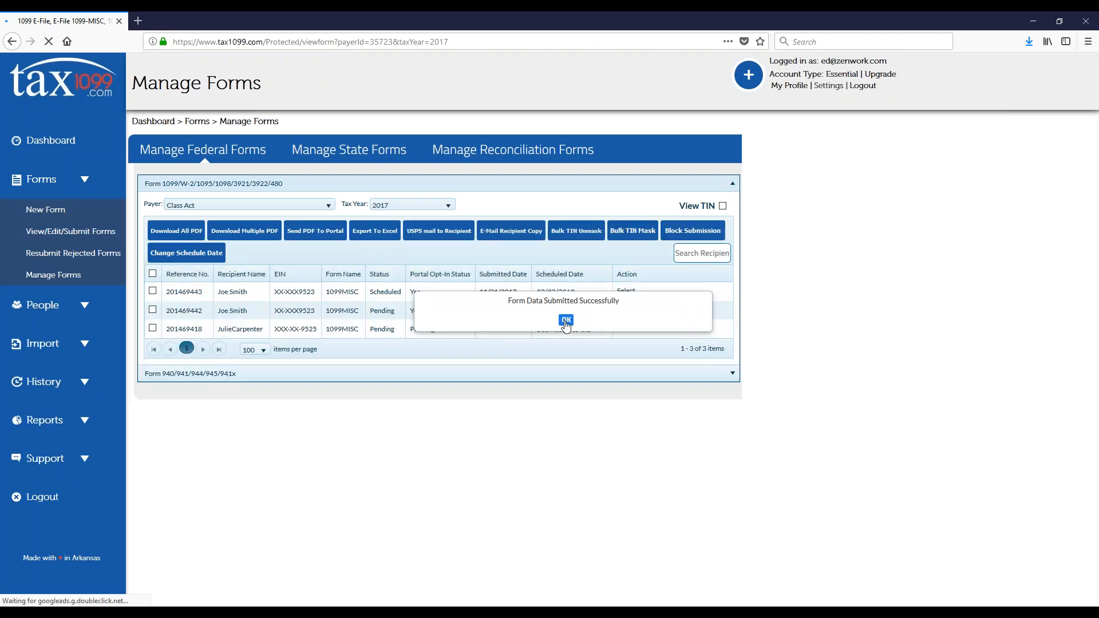
pyautogui.click(566, 322)
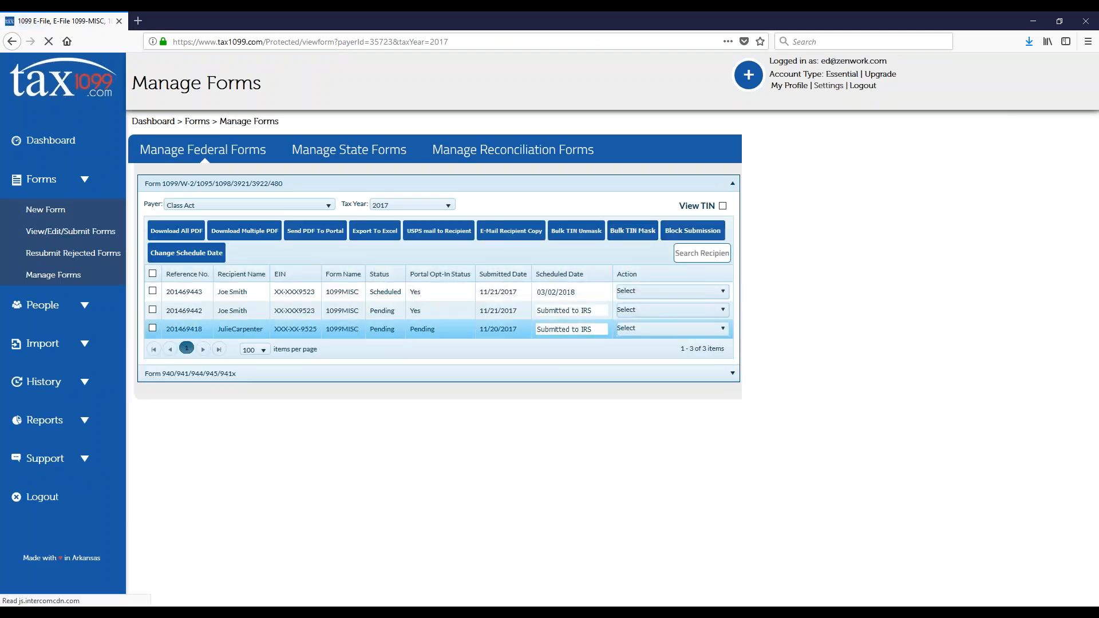
# Step: Generate the recipient copy of the scheduled form as a PDF, view it and return to the Manage Forms page
pyautogui.click(665, 291)
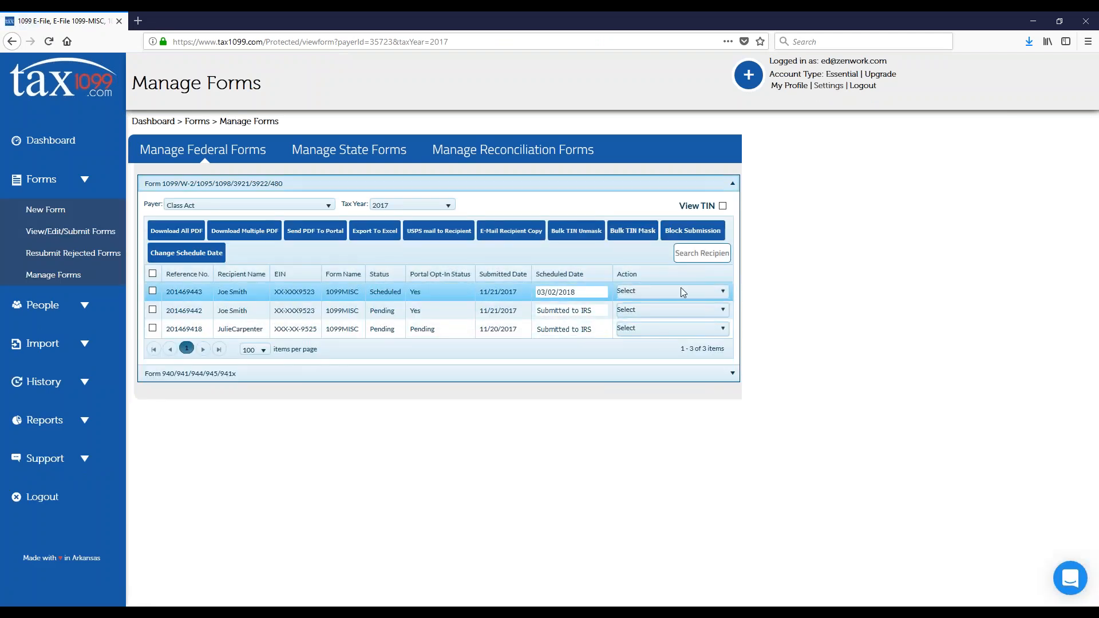
pyautogui.click(679, 291)
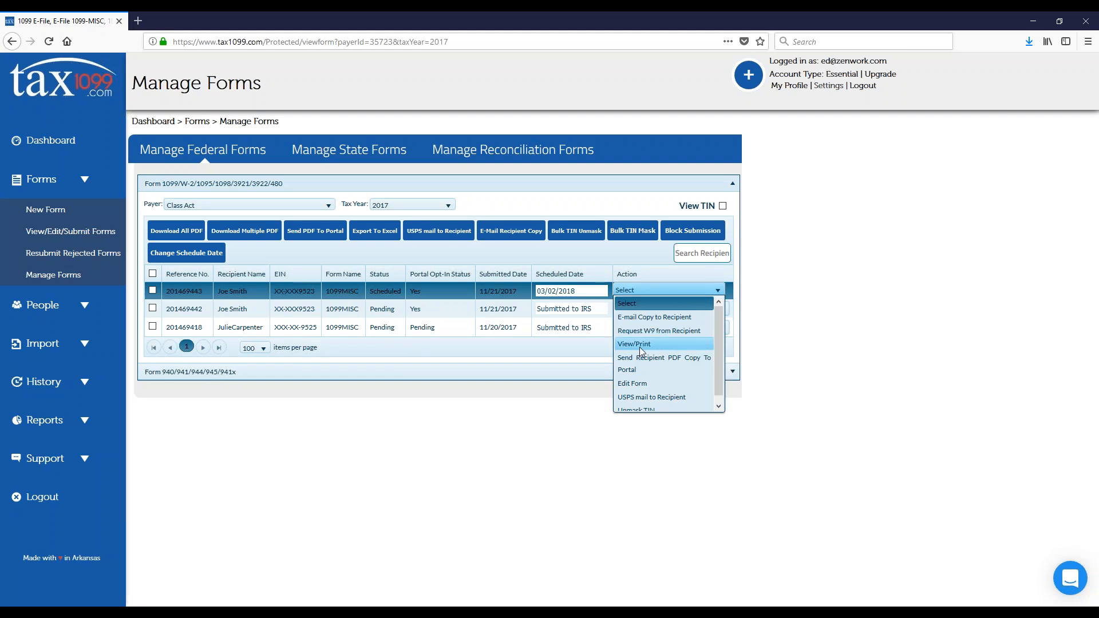
pyautogui.click(639, 345)
pyautogui.click(401, 250)
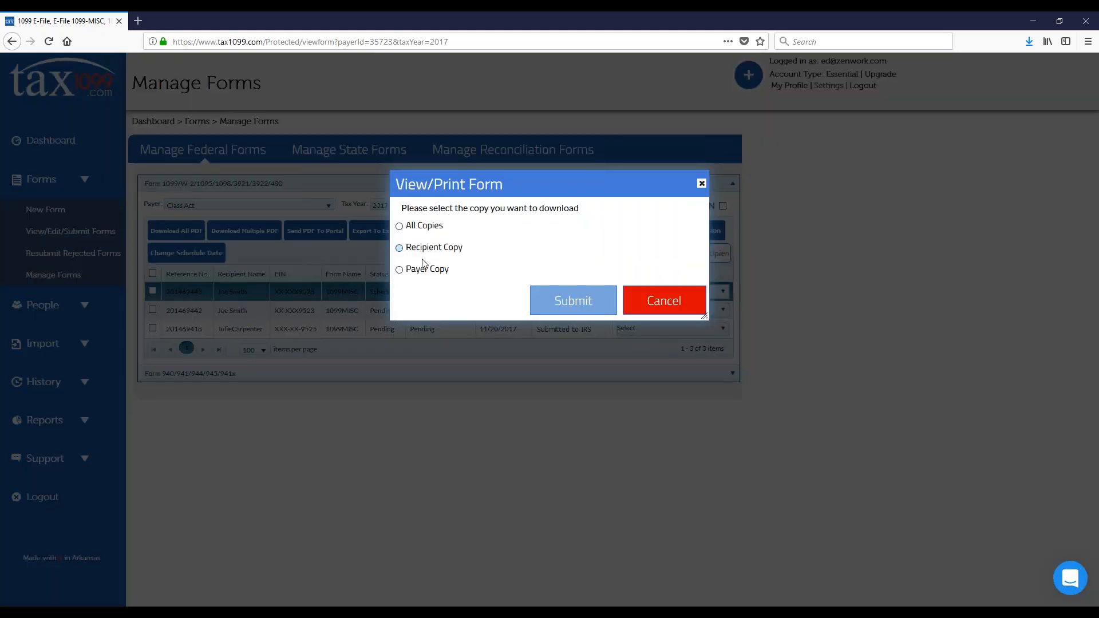
pyautogui.click(566, 301)
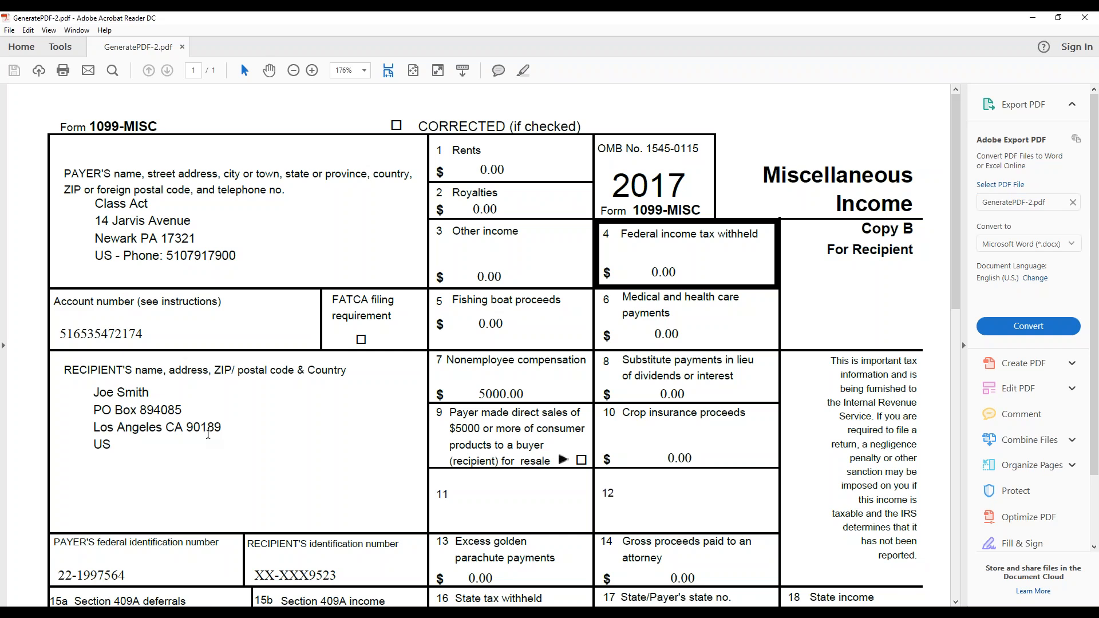
pyautogui.hotkey('alt', 'Tab')
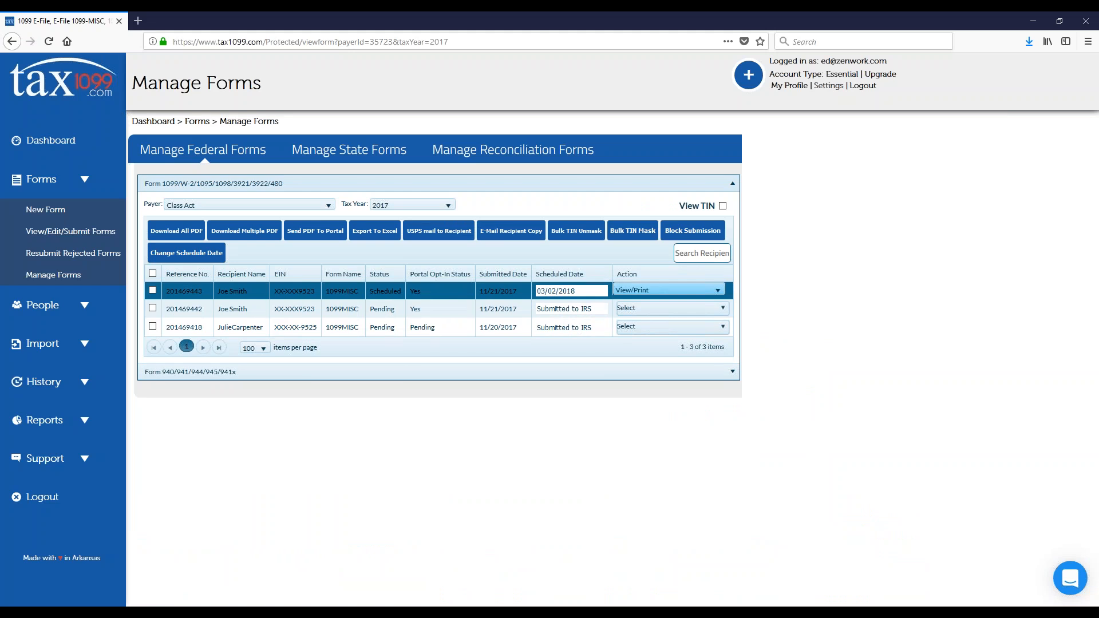
# Step: Start e-mailing a copy of the scheduled form to its recipient, cancelling at the request for the recipient's e-mail address
pyautogui.click(663, 290)
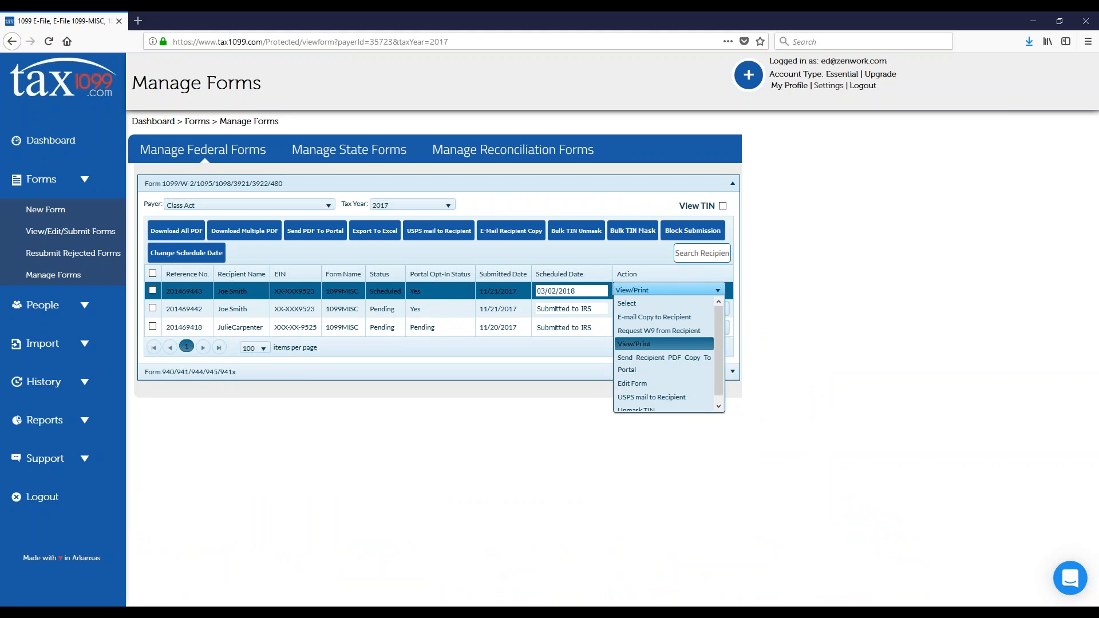
pyautogui.click(661, 319)
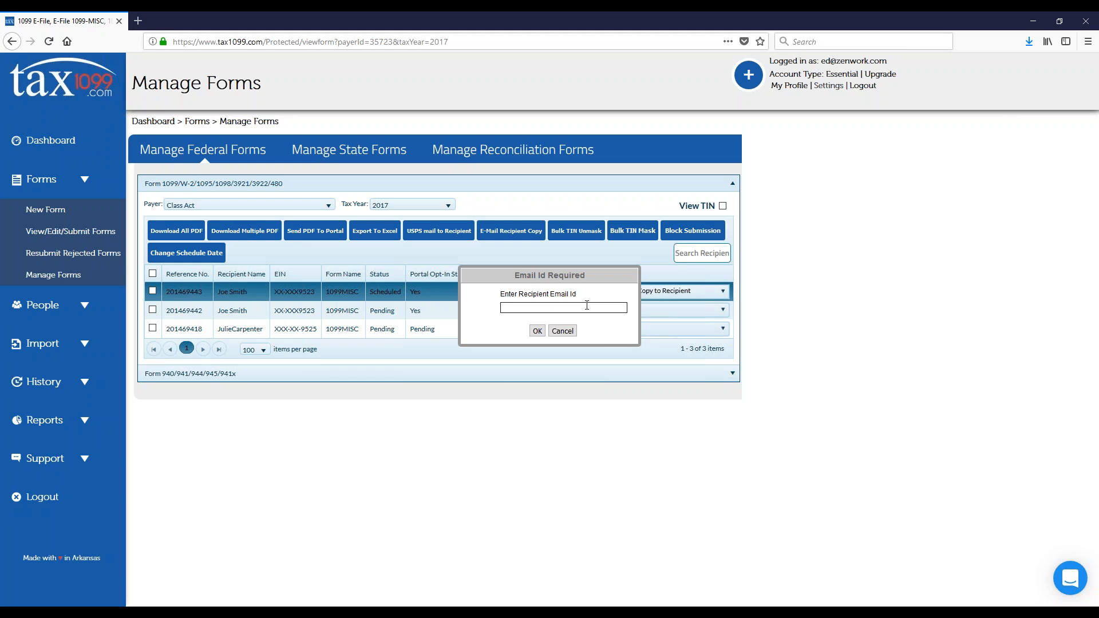
pyautogui.click(563, 331)
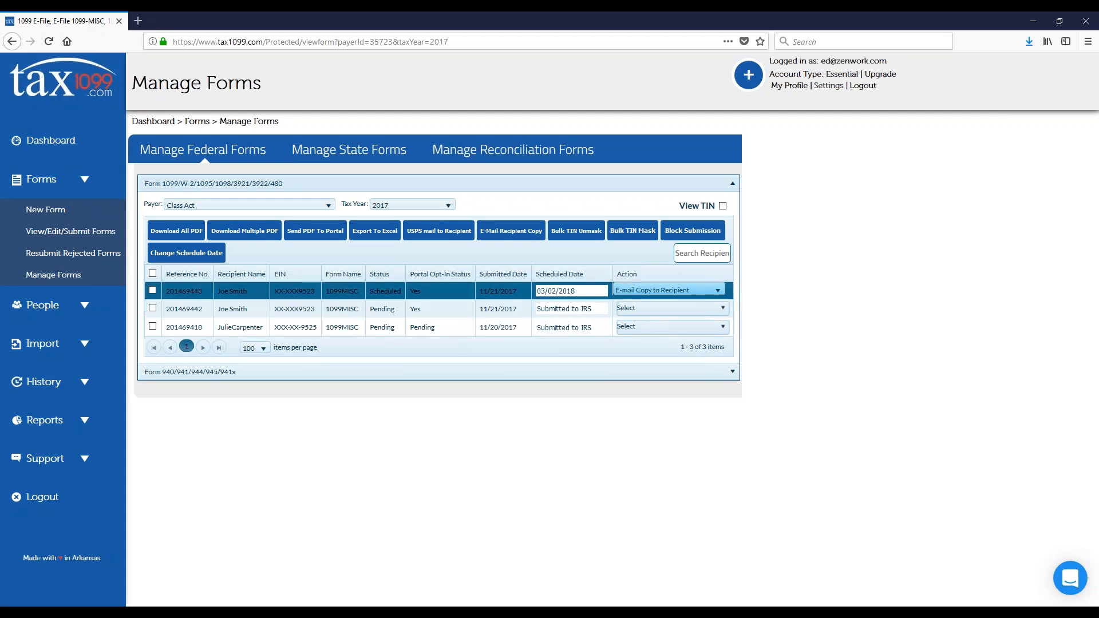
# Step: Review the scheduled form's available actions, including Unmask TIN, and examine the recipient identification number in the generated PDF in Acrobat Reader
pyautogui.click(718, 290)
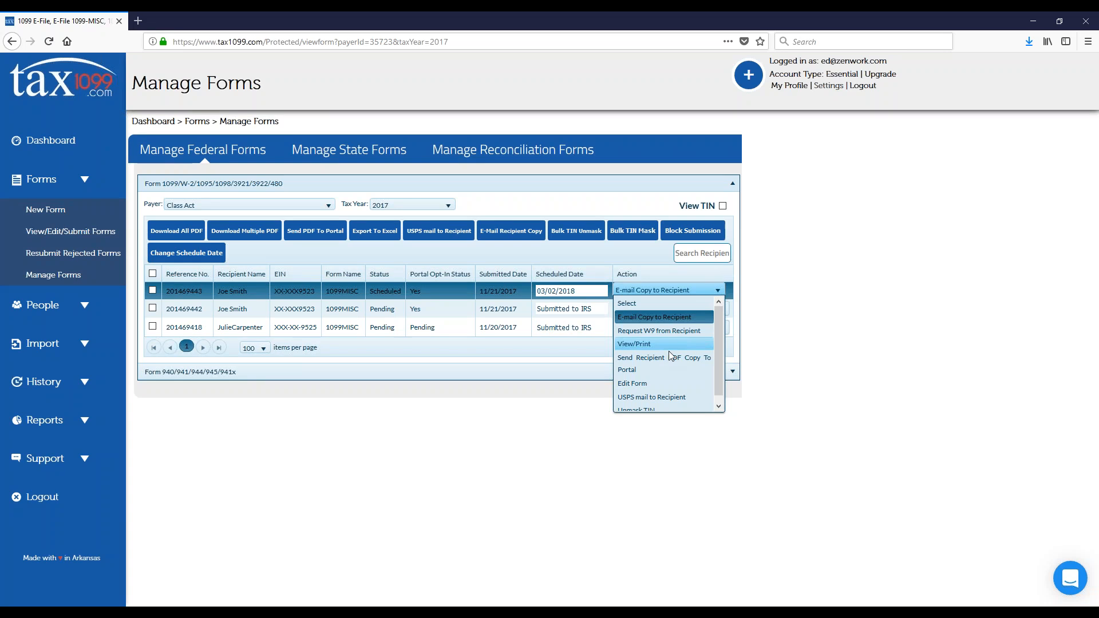
pyautogui.scroll(-1, 665, 394)
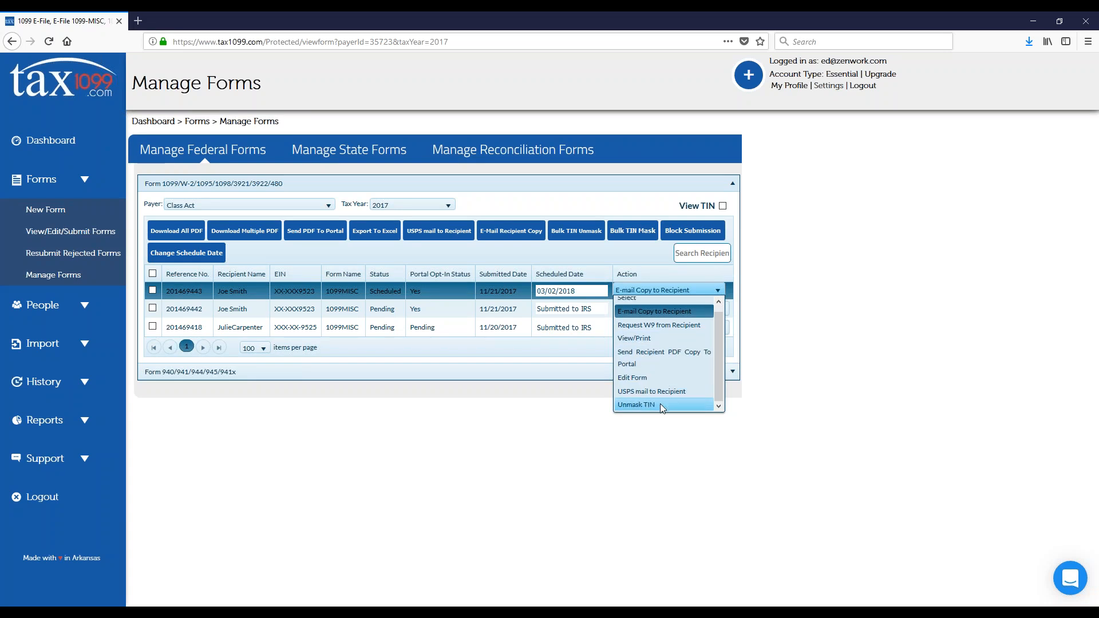
pyautogui.hotkey('alt', 'Tab')
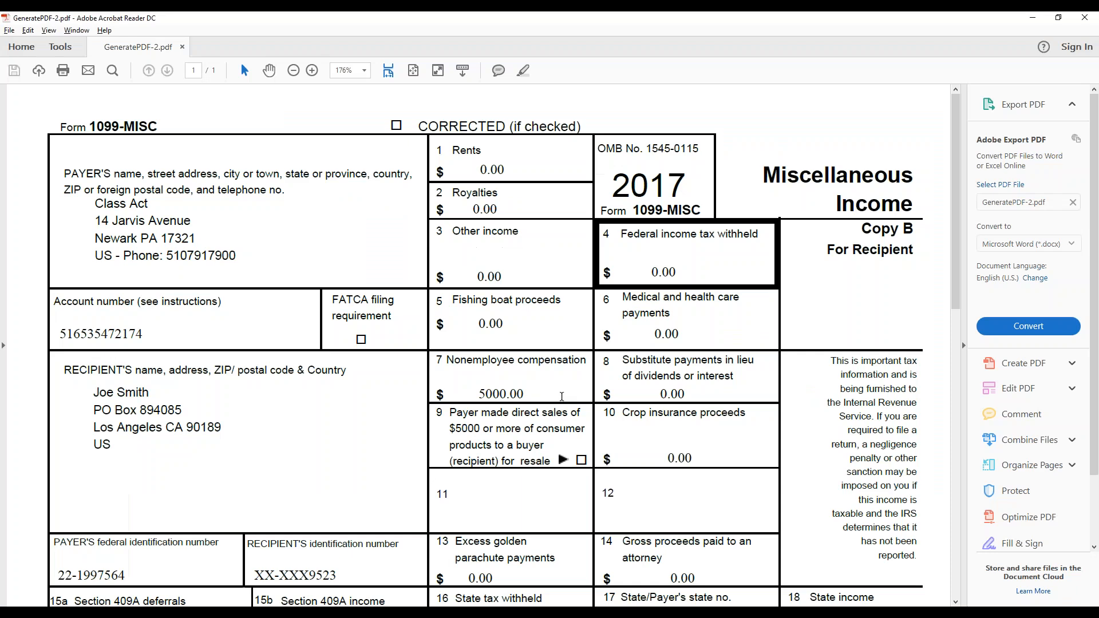
pyautogui.scroll(-3, 366, 338)
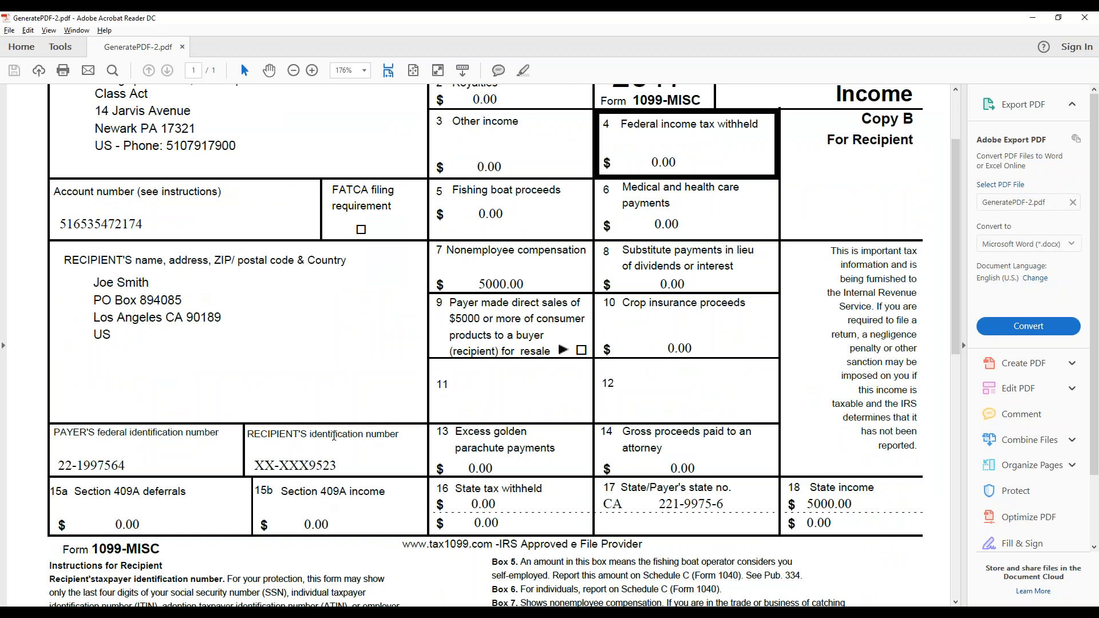
pyautogui.hotkey('alt', 'Tab')
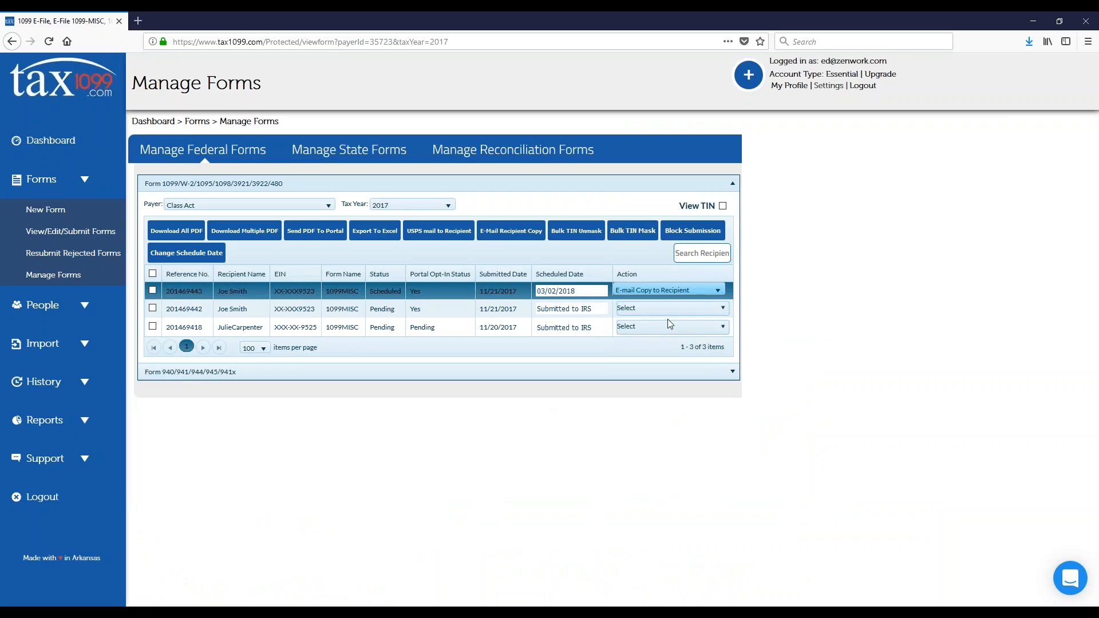
pyautogui.click(717, 291)
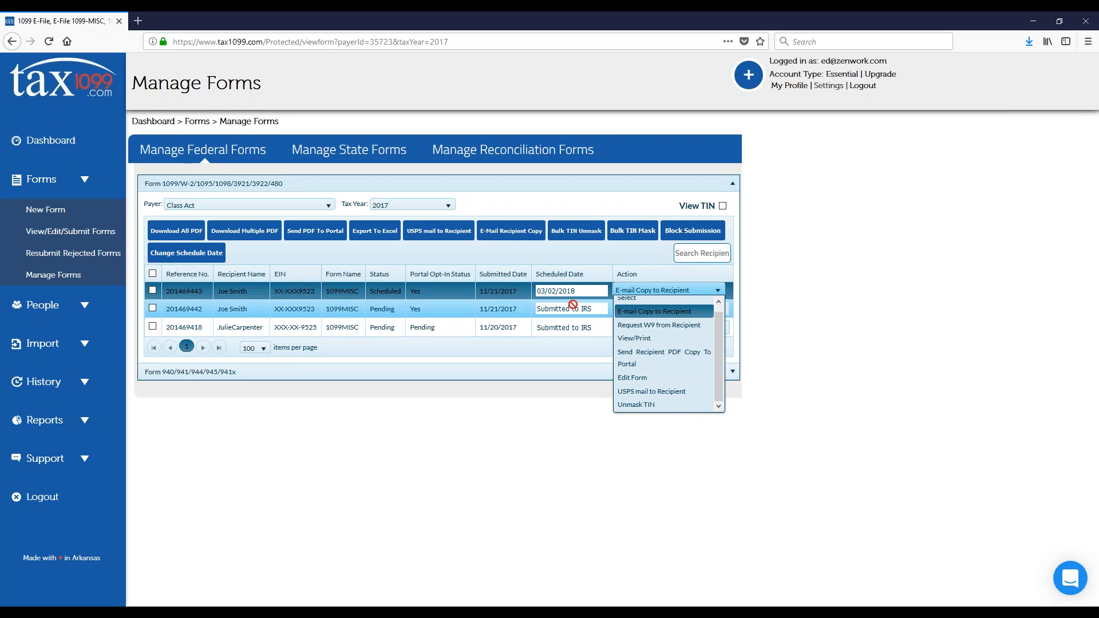
pyautogui.click(640, 439)
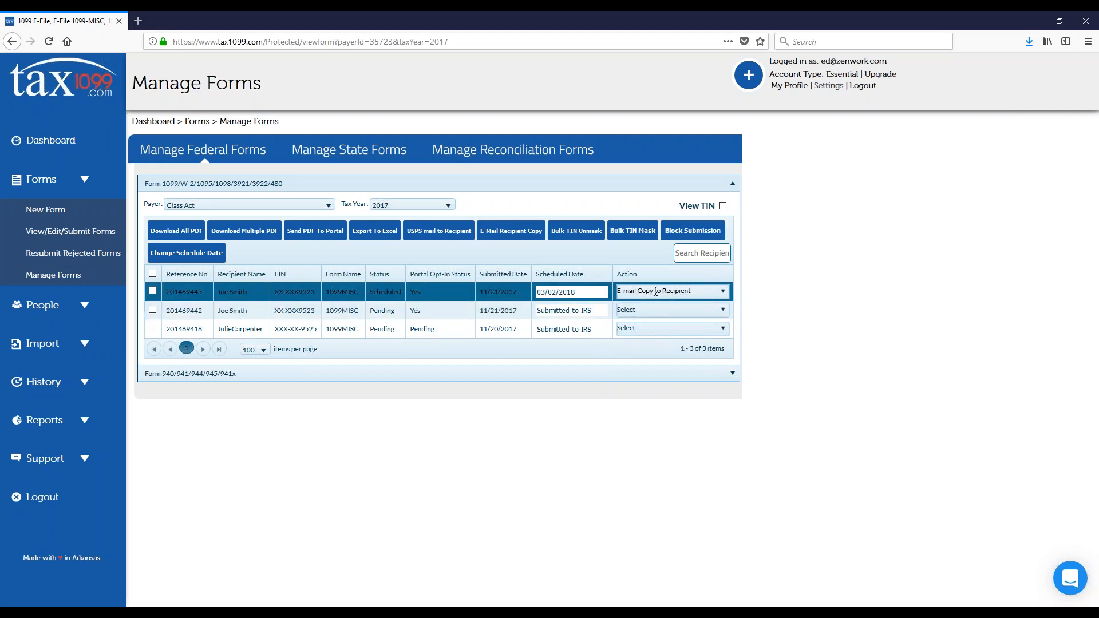
# Step: Select all the listed forms and download all their recipient copies as PDF
pyautogui.click(153, 275)
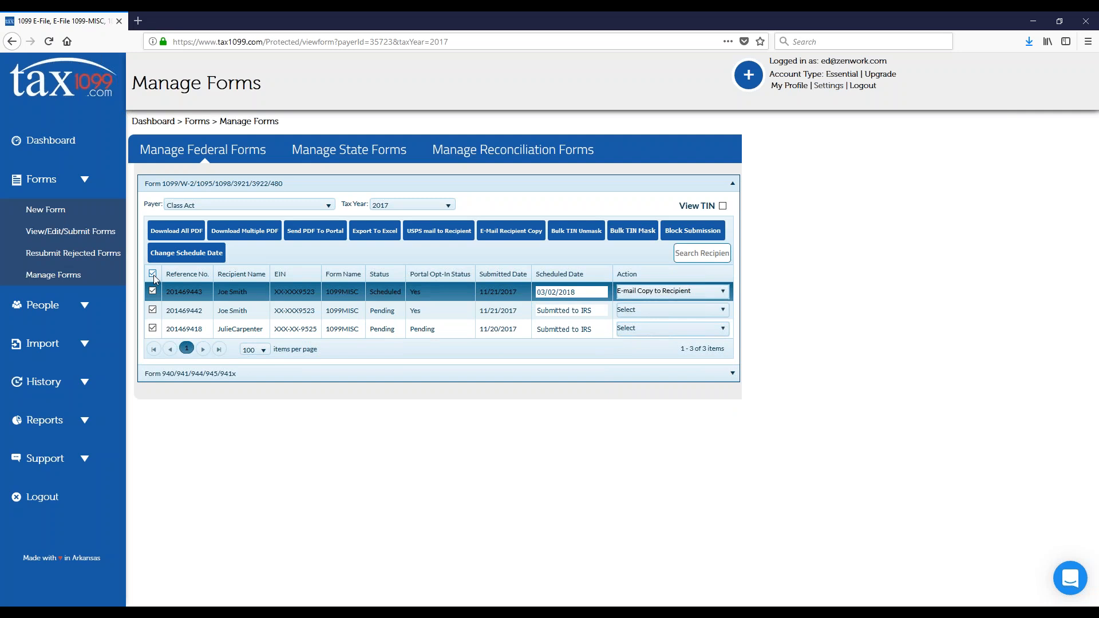
pyautogui.click(172, 233)
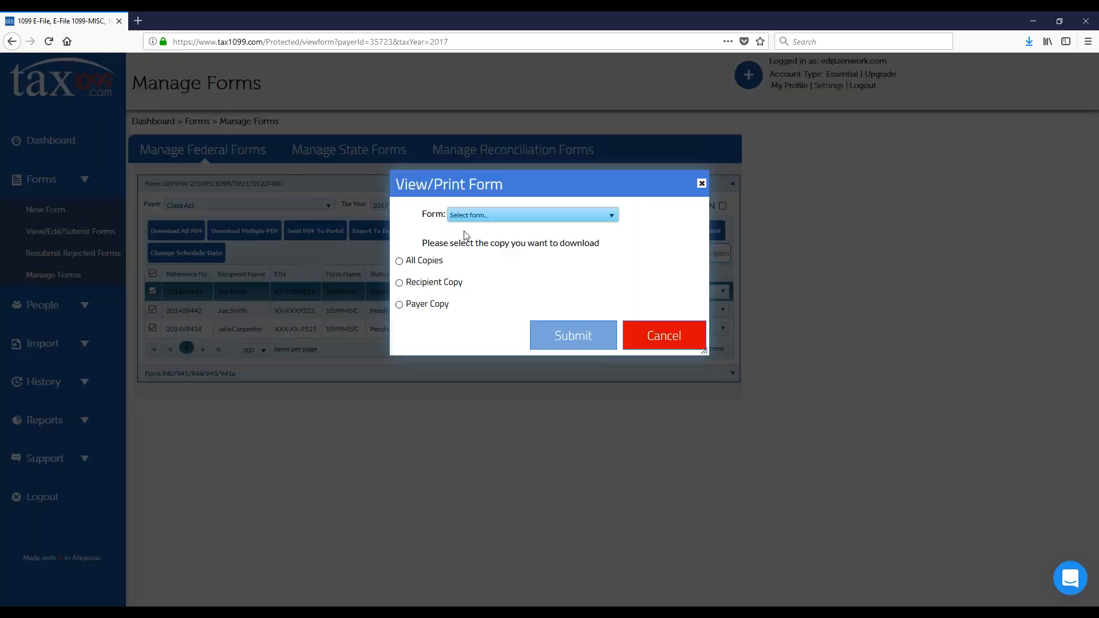
pyautogui.click(533, 215)
pyautogui.click(496, 242)
pyautogui.click(399, 283)
pyautogui.click(574, 340)
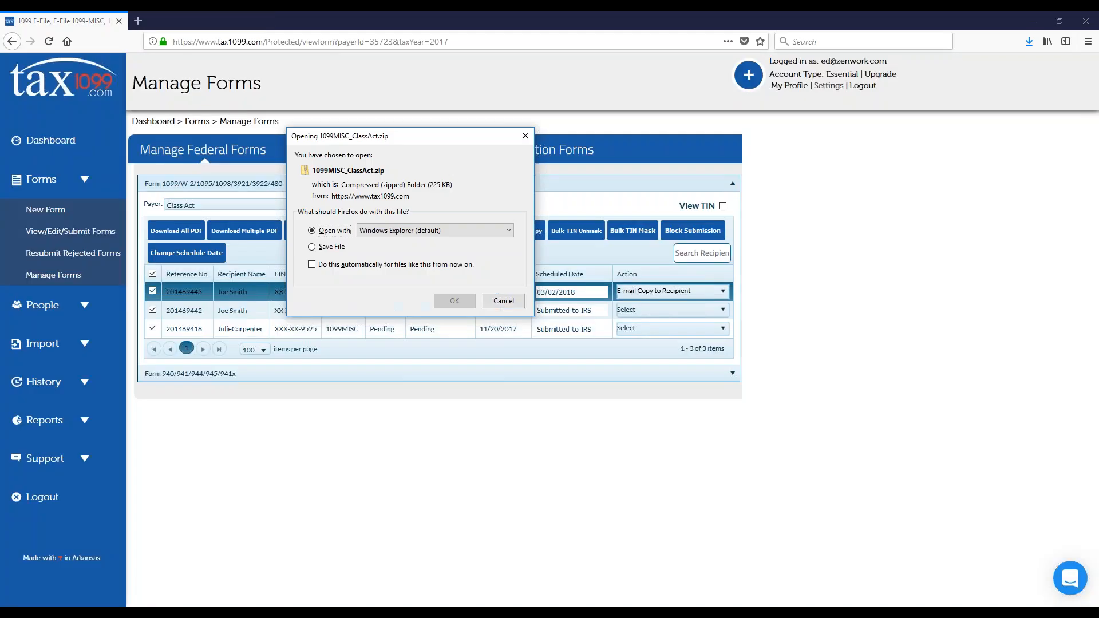
# Step: Open the downloaded 1099MISC_ClassAct.zip archive in Windows Explorer to view its contents and return to the Manage Forms page
pyautogui.click(455, 301)
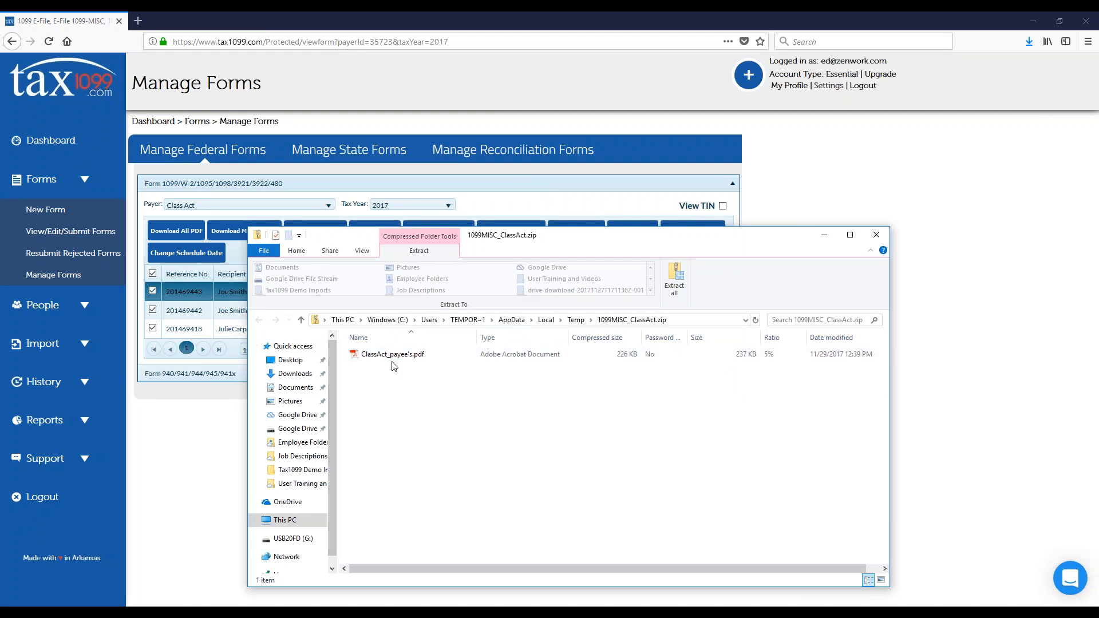
pyautogui.click(197, 429)
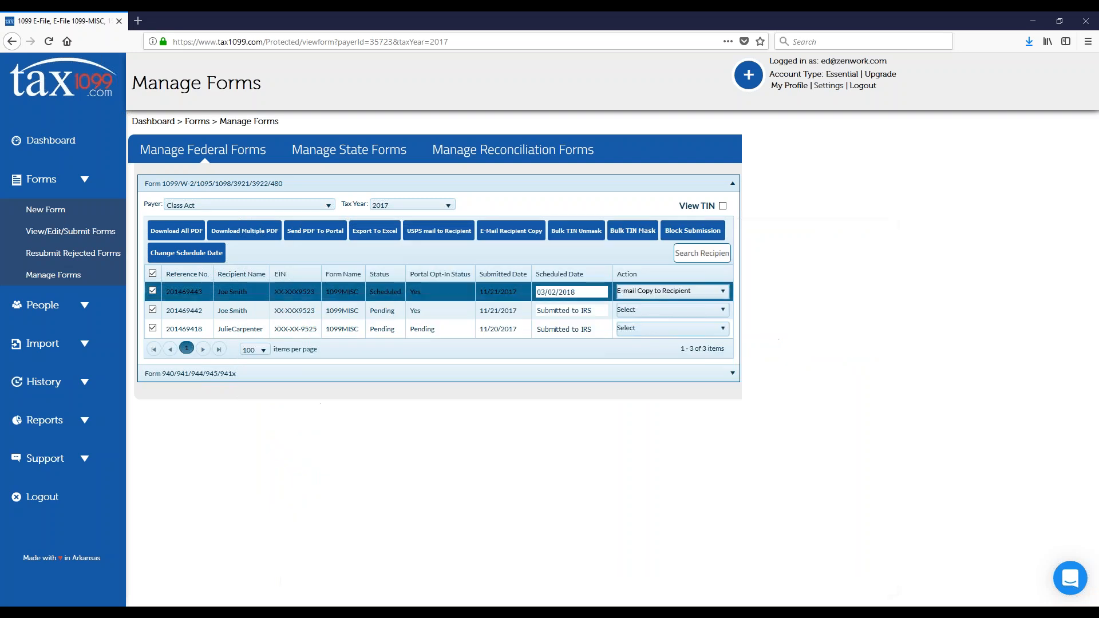
# Step: Download the recipient copies of the selected 1099MISC forms as multiple PDFs and open the resulting archive with Windows Explorer
pyautogui.click(252, 231)
pyautogui.click(515, 216)
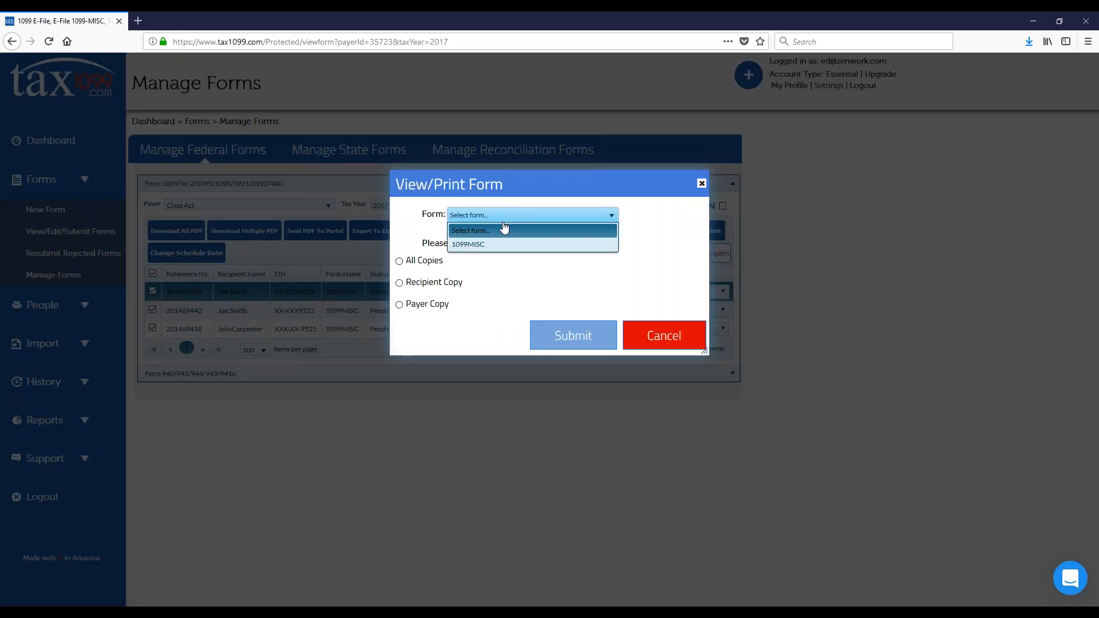
pyautogui.click(479, 243)
pyautogui.click(399, 282)
pyautogui.click(573, 335)
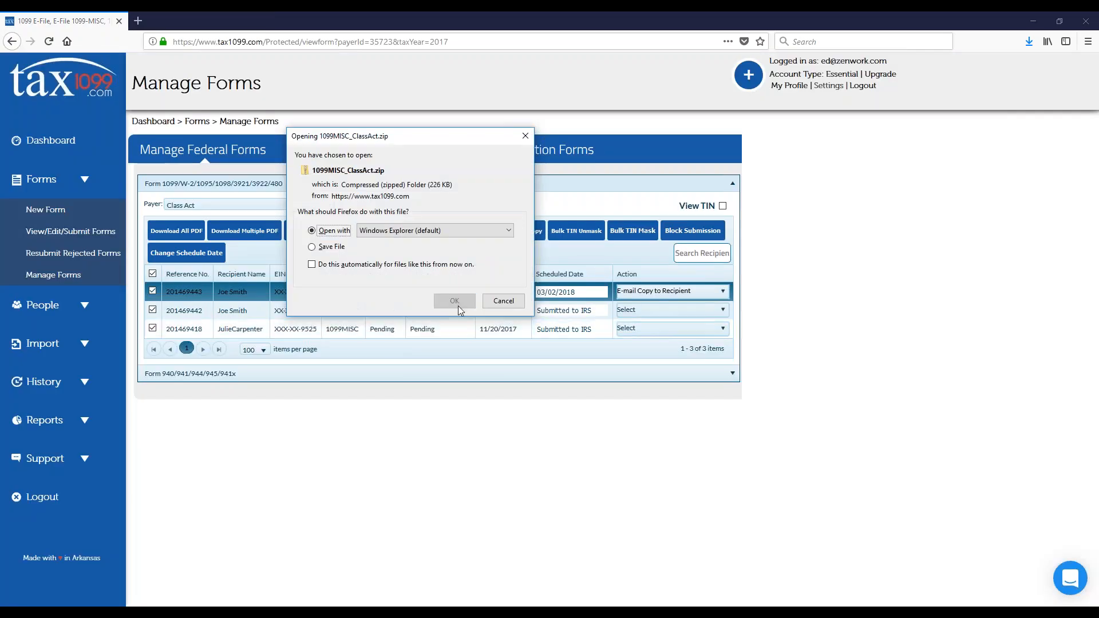
pyautogui.click(454, 301)
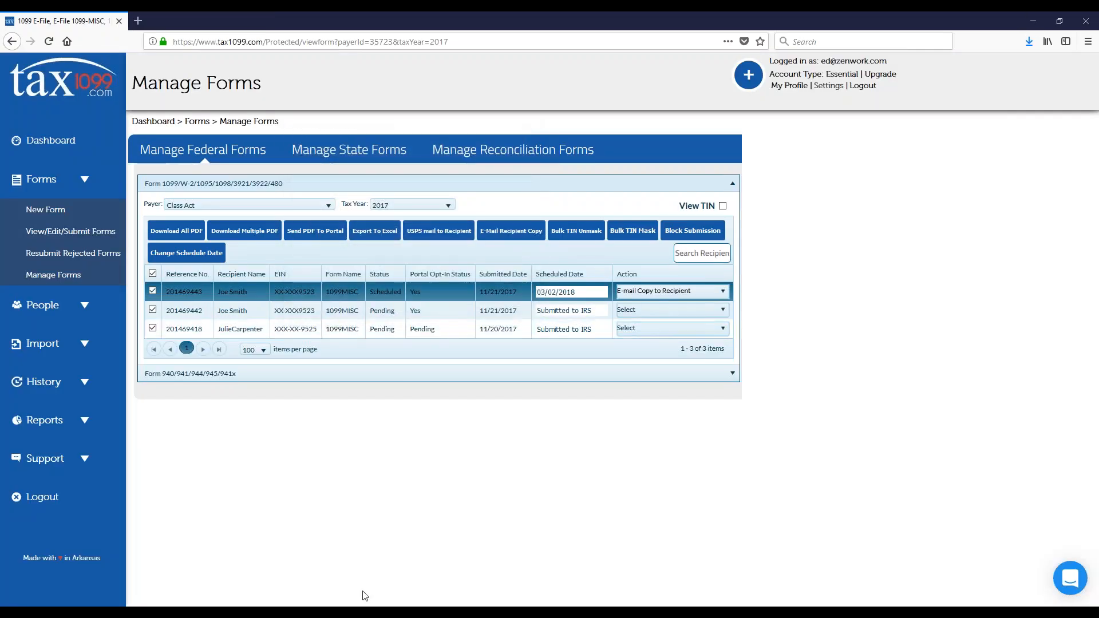
# Step: Repeat the multiple-PDF download for the selected 1099MISC forms with Recipient Copy chosen and open the new archive
pyautogui.moveTo(279, 613)
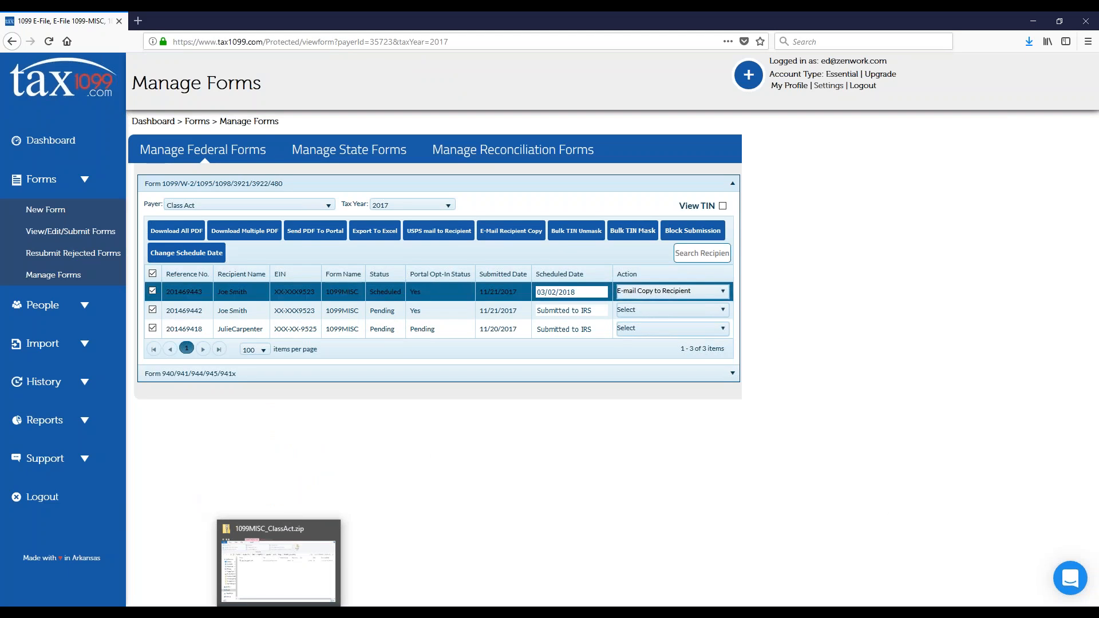
pyautogui.click(250, 238)
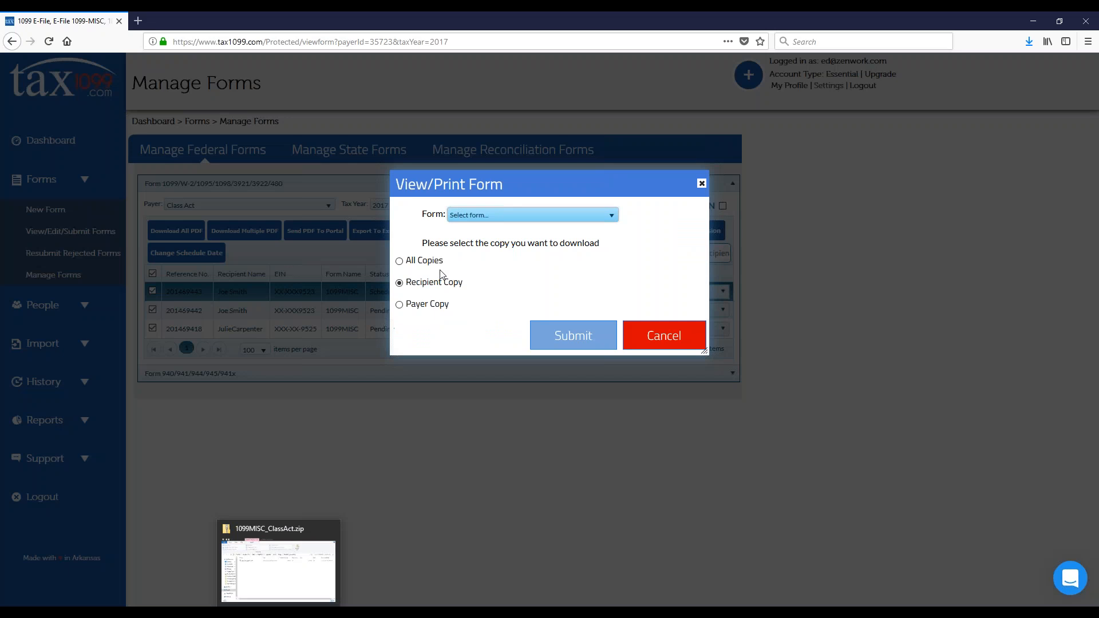
pyautogui.click(532, 223)
pyautogui.click(483, 246)
pyautogui.click(584, 342)
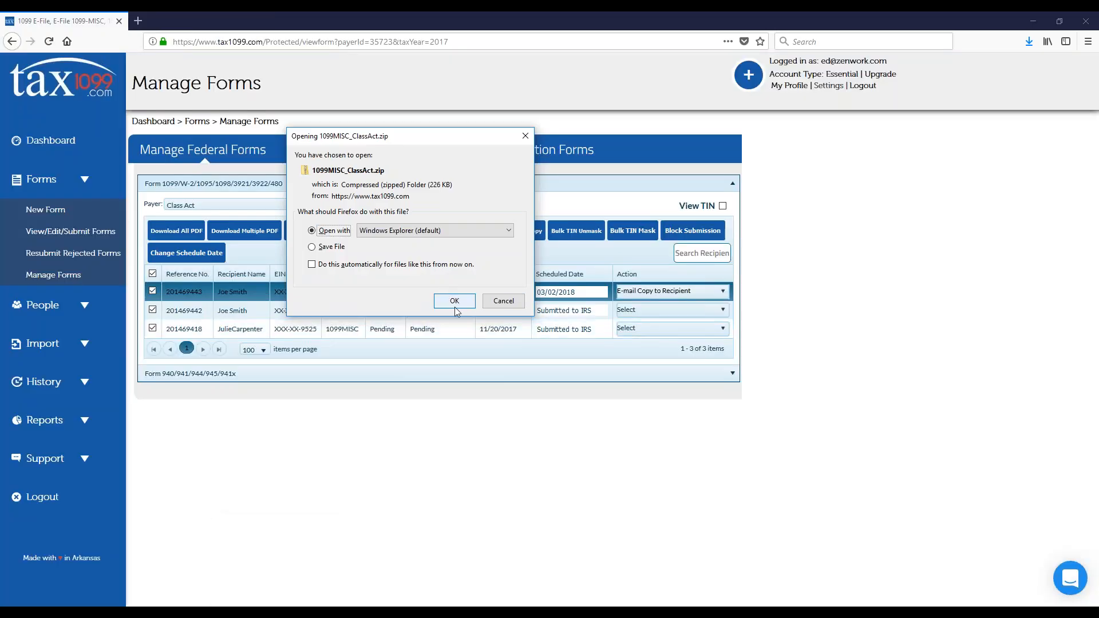
pyautogui.click(460, 301)
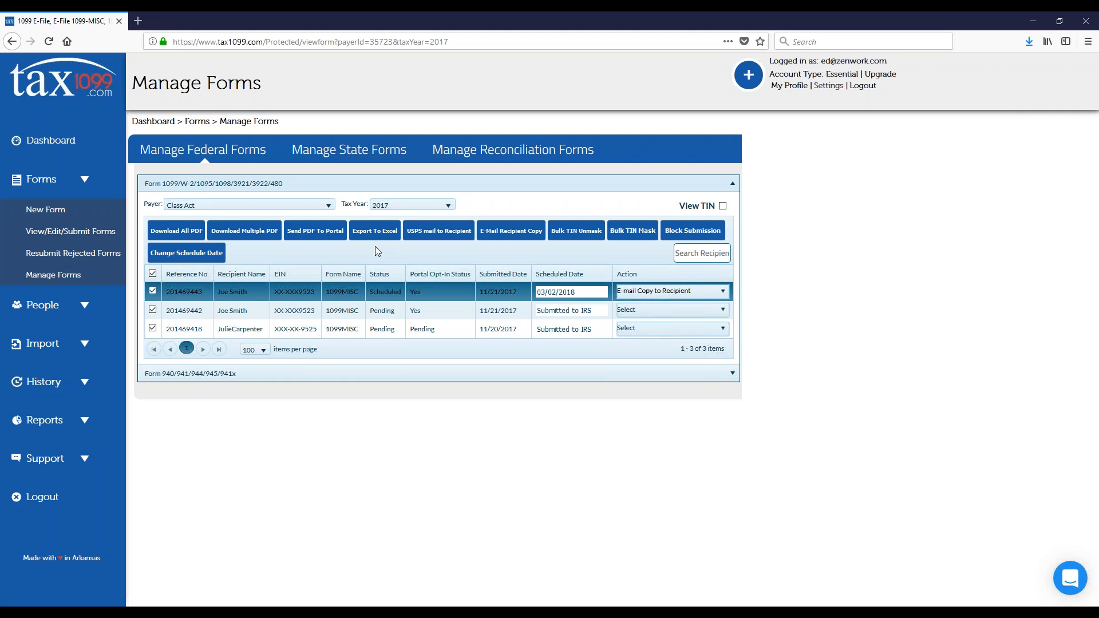
# Step: Export the 1099MISC form data to Excel and open the exported workbook
pyautogui.click(375, 231)
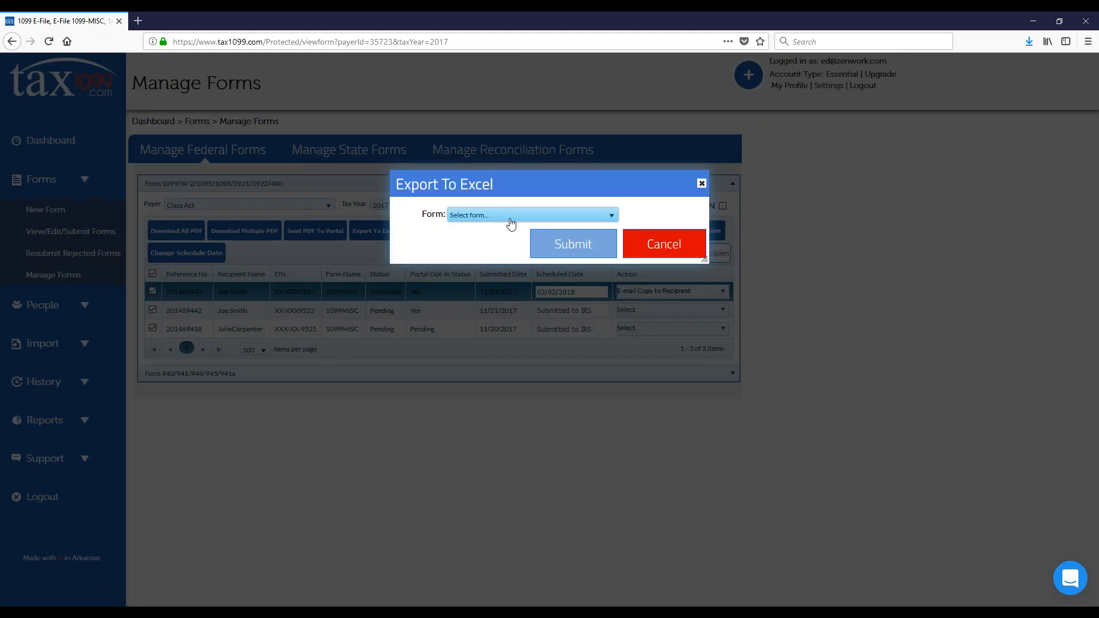
pyautogui.click(509, 217)
pyautogui.click(490, 243)
pyautogui.click(579, 248)
pyautogui.click(454, 299)
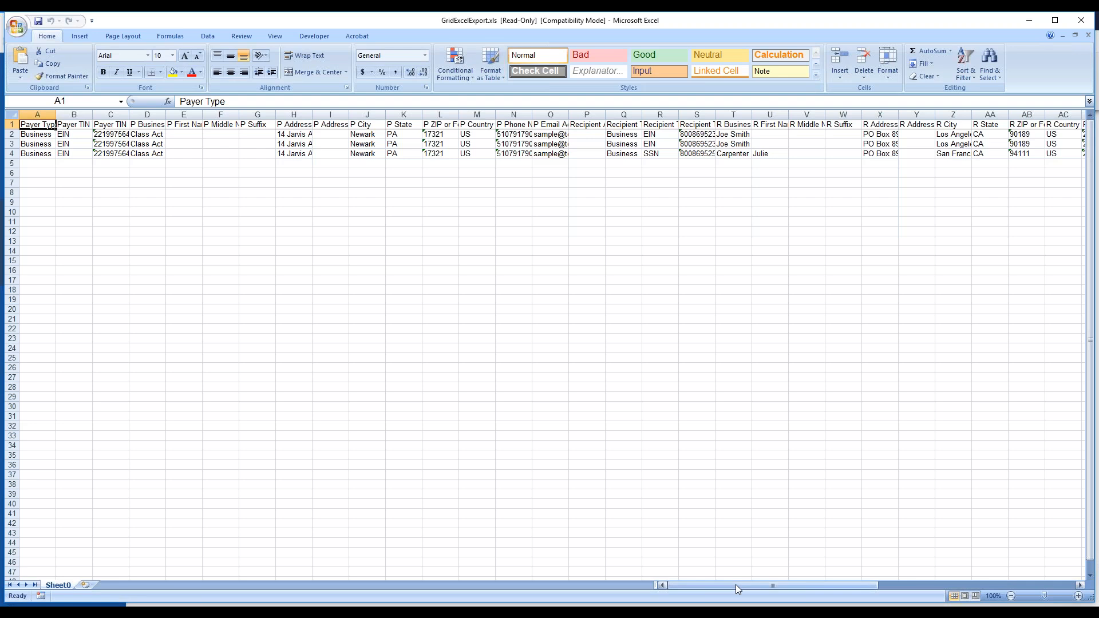
# Step: Examine the Box 7 amounts in the exported workbook, switch back to Tax1099 and display the available import sources
pyautogui.moveTo(736, 584); pyautogui.dragTo(882, 585)
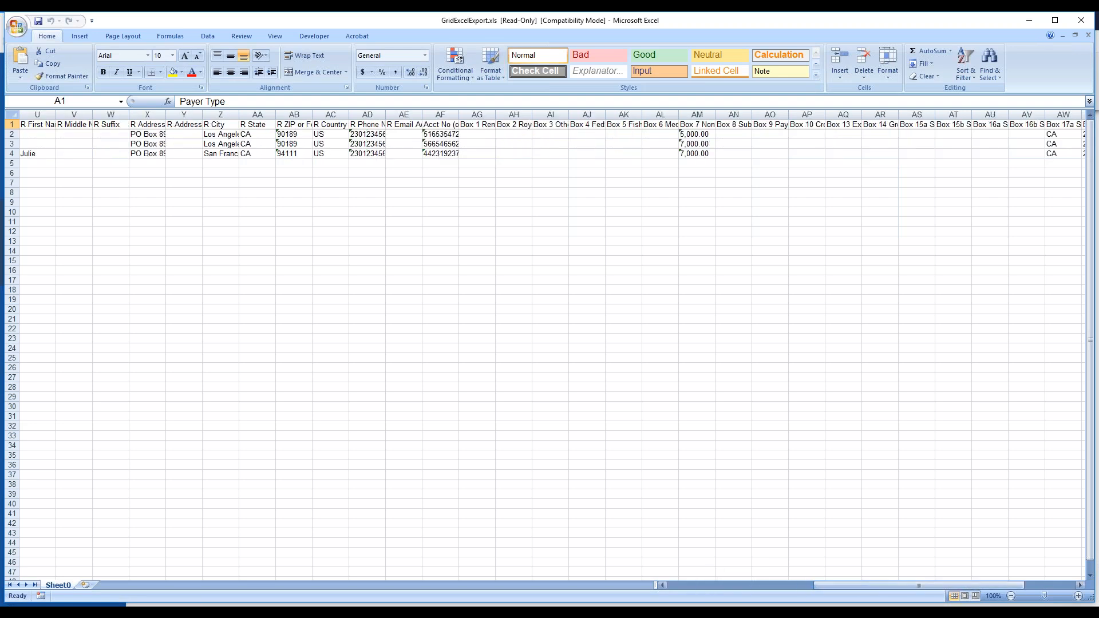
pyautogui.moveTo(689, 135); pyautogui.dragTo(689, 154)
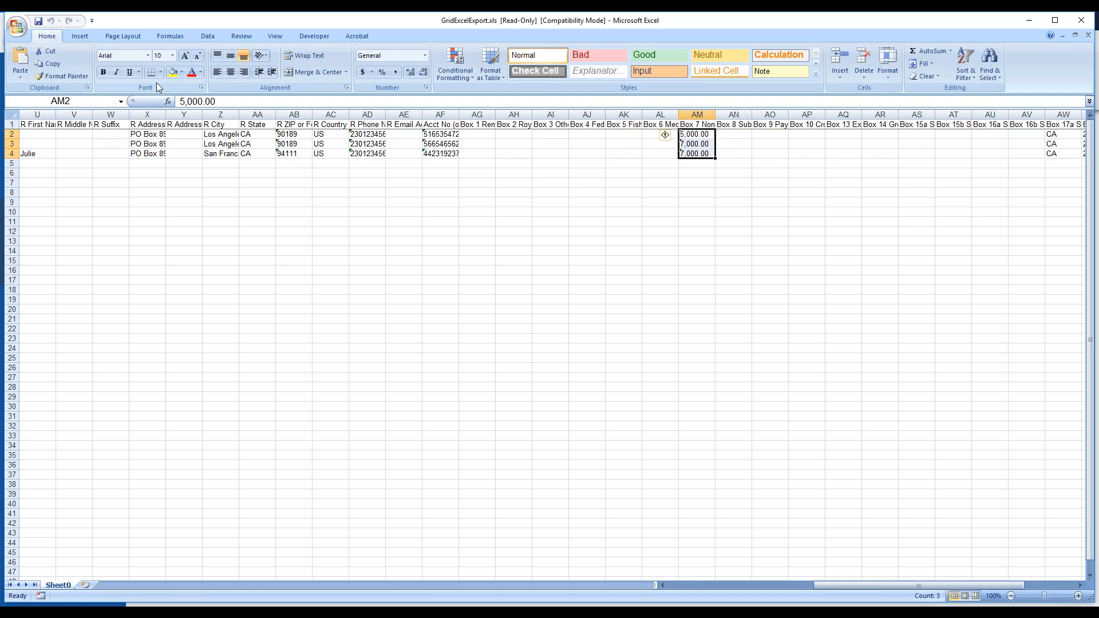
pyautogui.hotkey('alt', 'Tab')
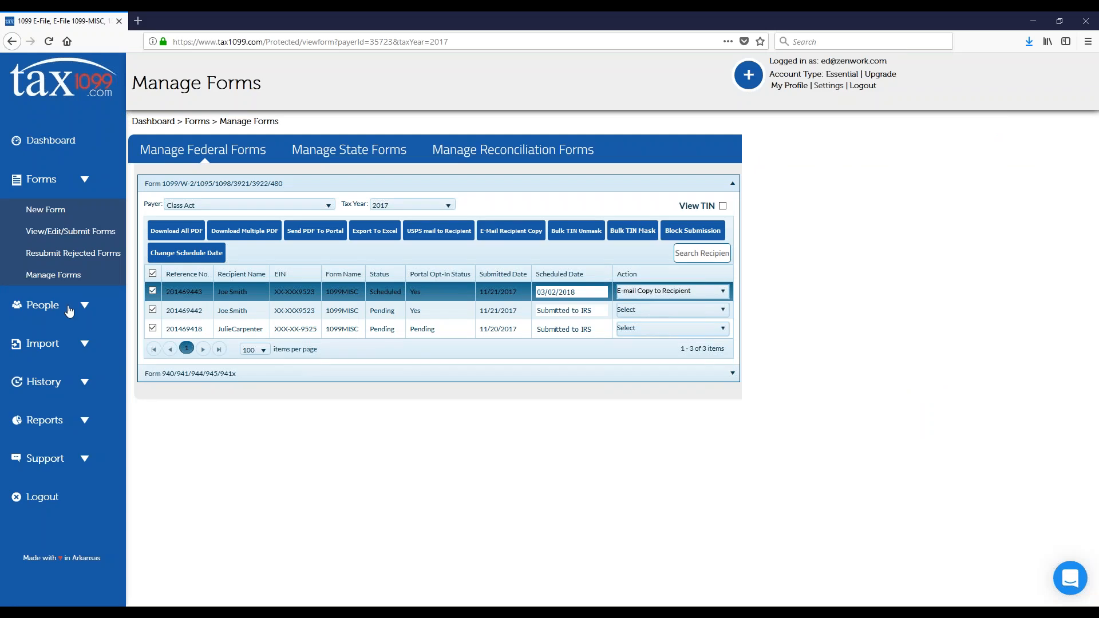
pyautogui.click(79, 344)
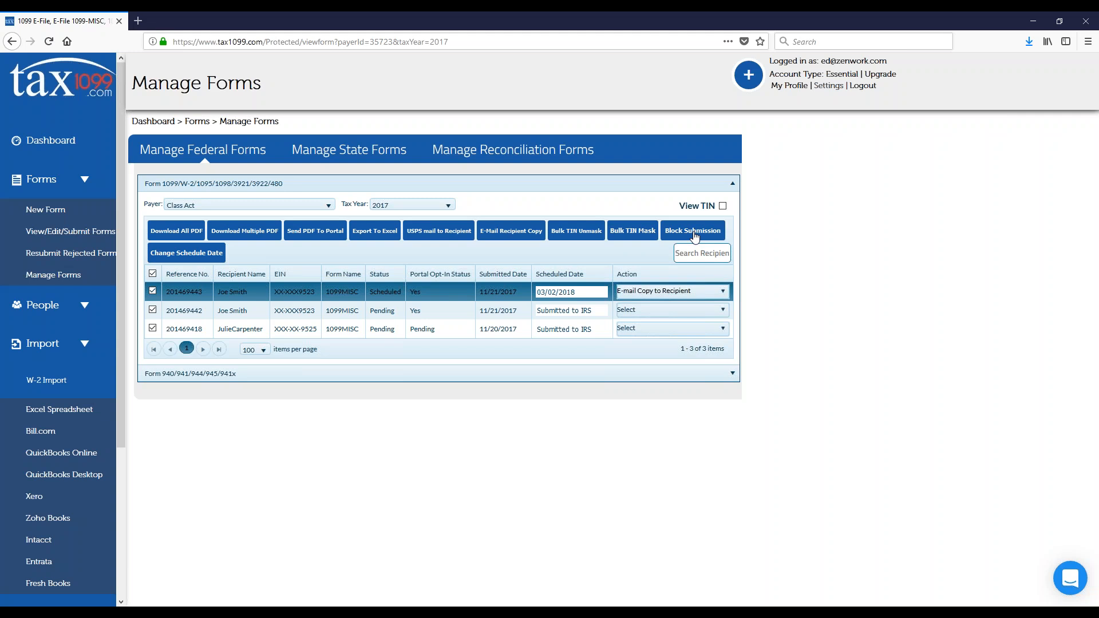
# Step: Change the scheduled form's IRS/State e-filing date to 1/31/2018, selecting its reference number and confirming the change
pyautogui.click(176, 255)
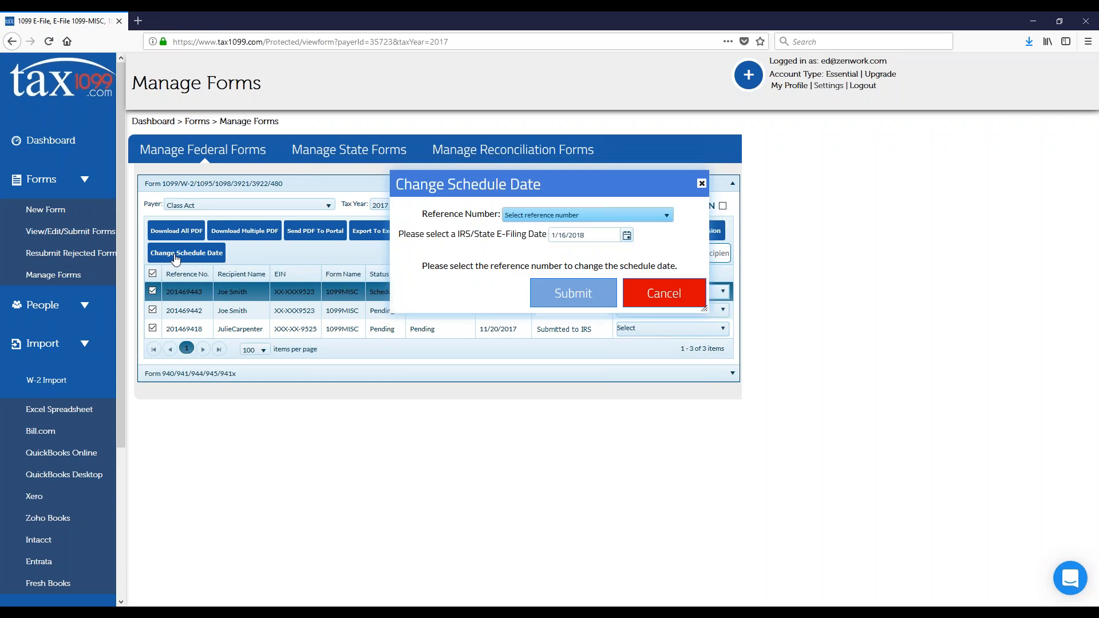
pyautogui.click(606, 215)
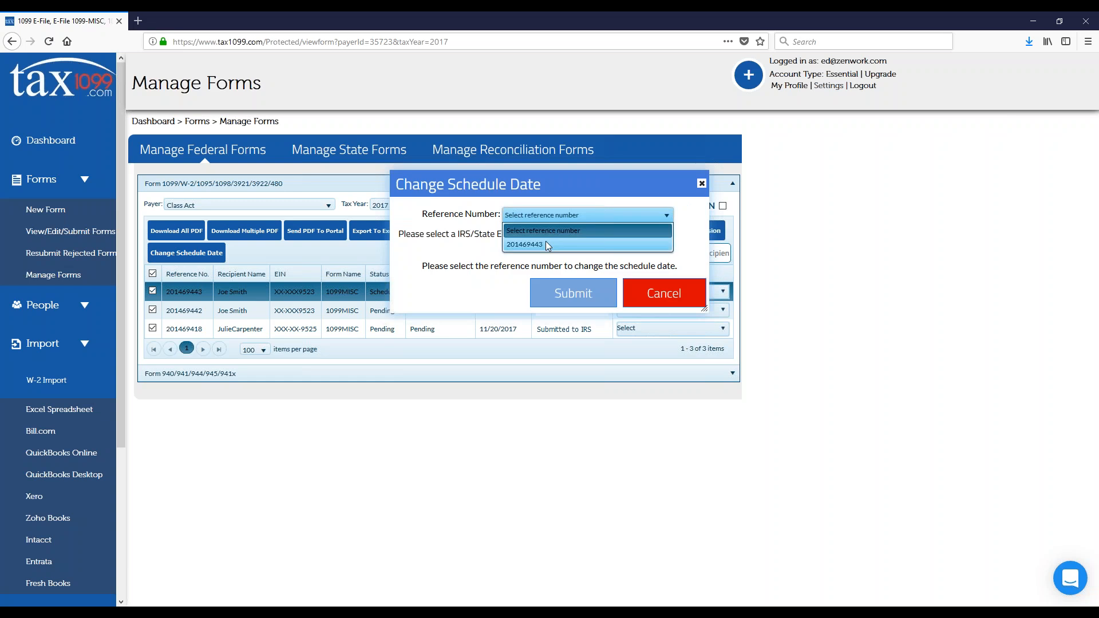
pyautogui.click(544, 242)
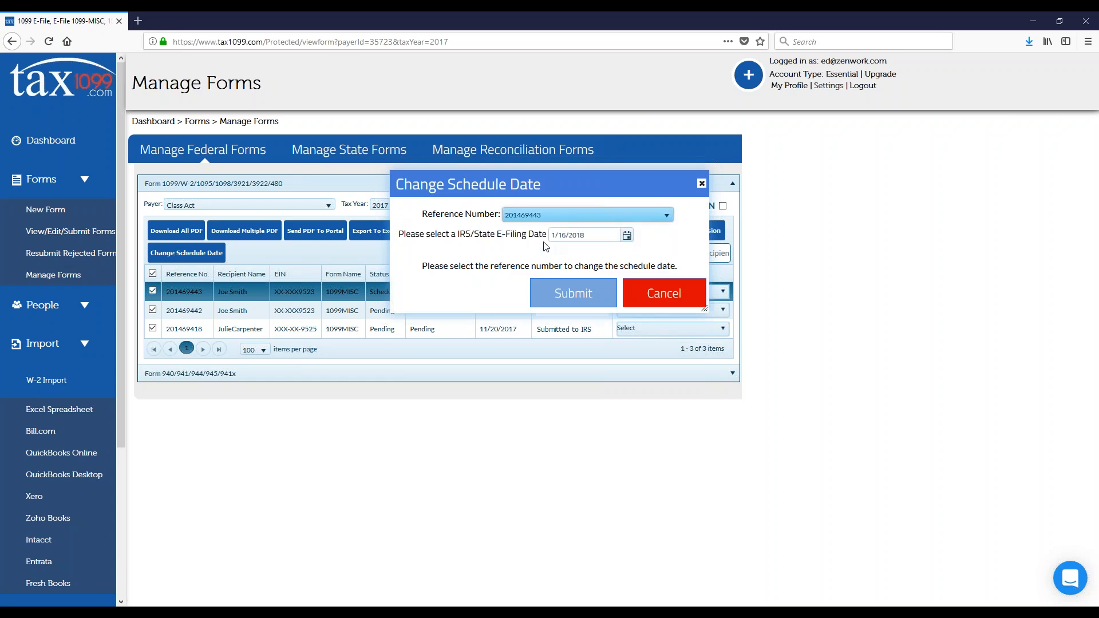
pyautogui.click(627, 235)
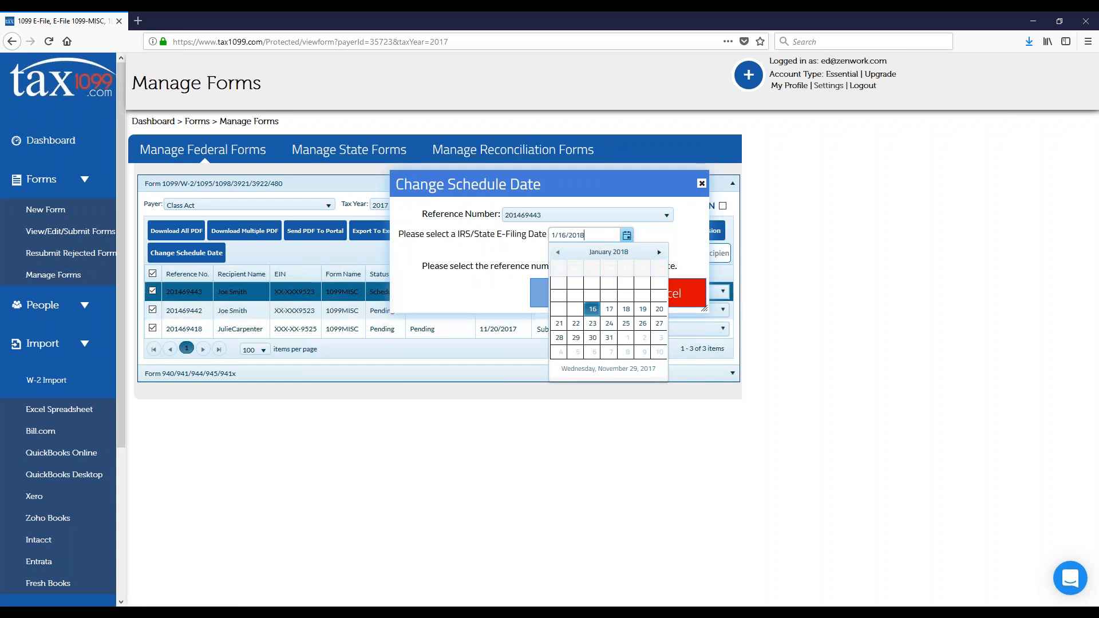
pyautogui.click(609, 340)
pyautogui.click(580, 290)
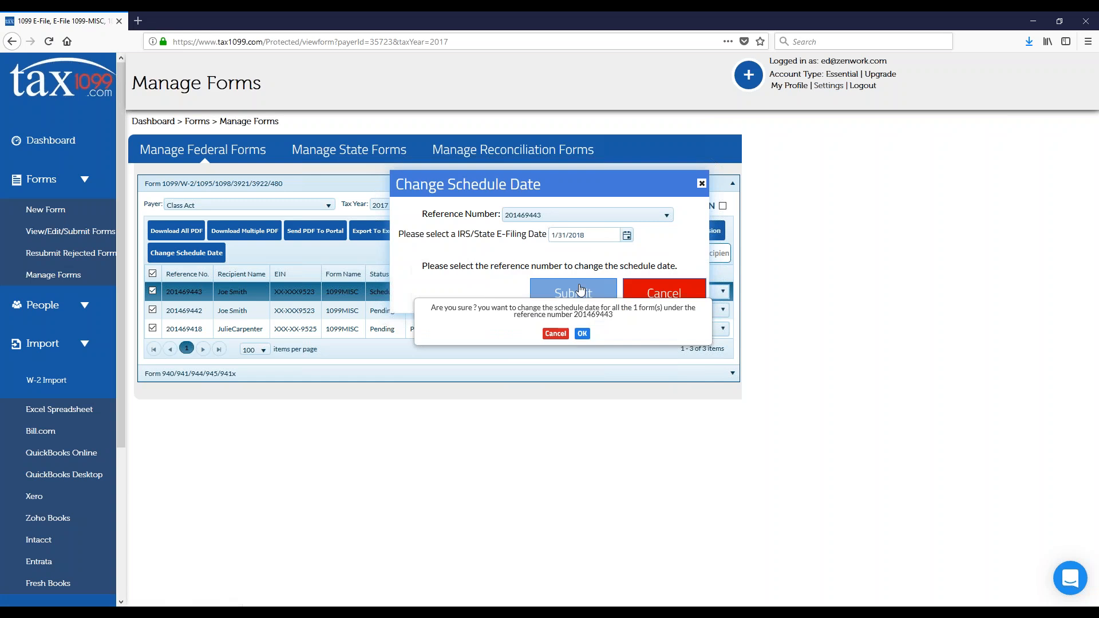
pyautogui.click(582, 334)
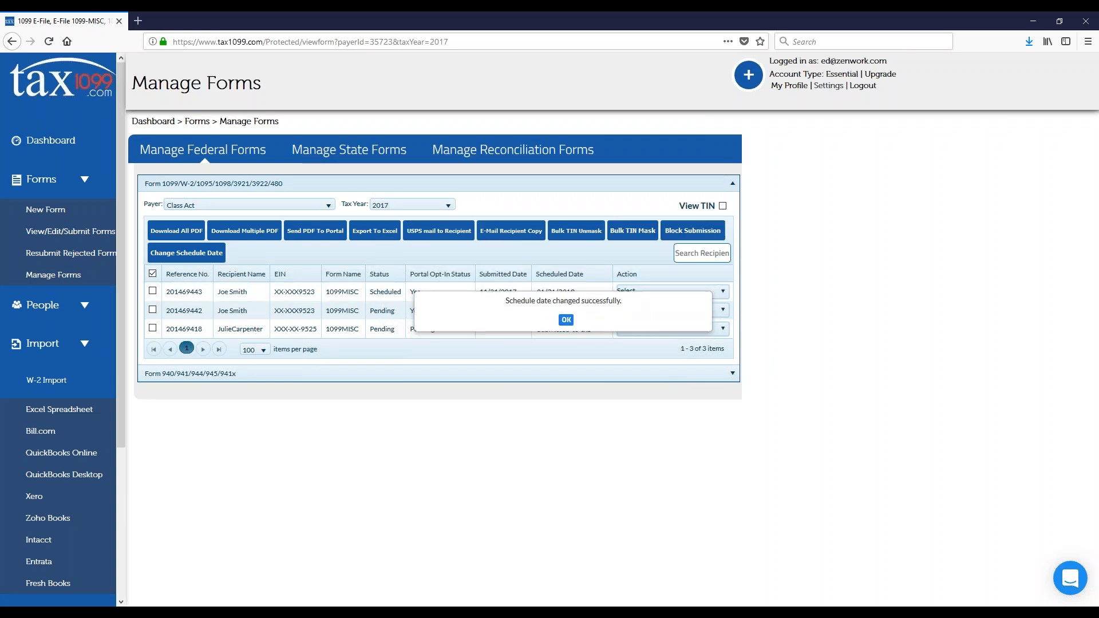
pyautogui.click(566, 320)
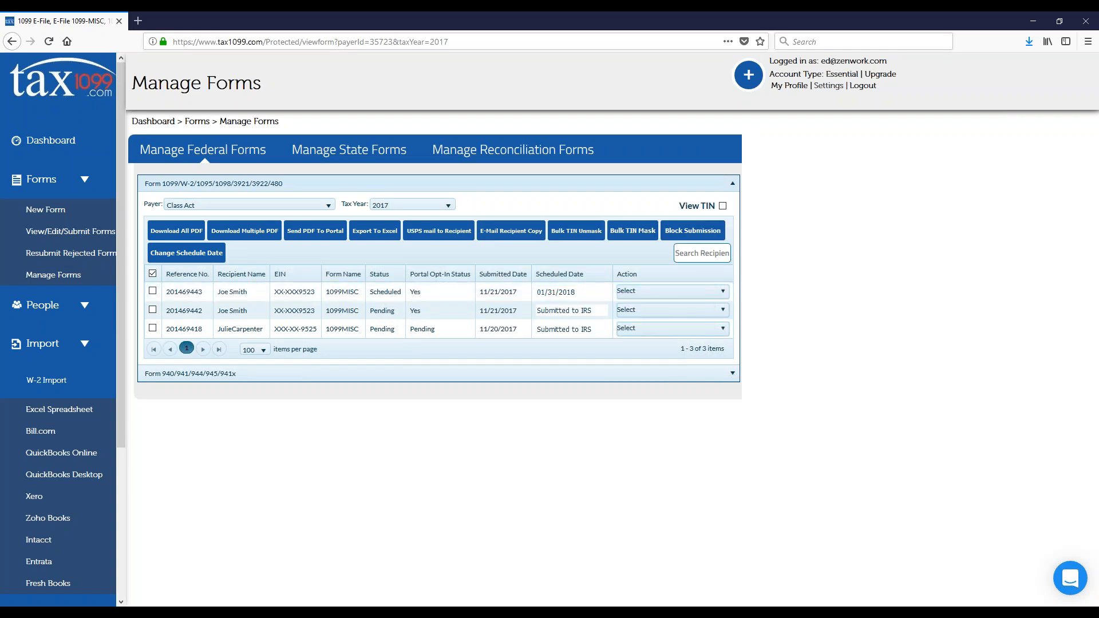
# Step: Filter the forms by part of a recipient's first name, clear the filter and view the Form 940/941/944/945/941x section
pyautogui.write('juli')
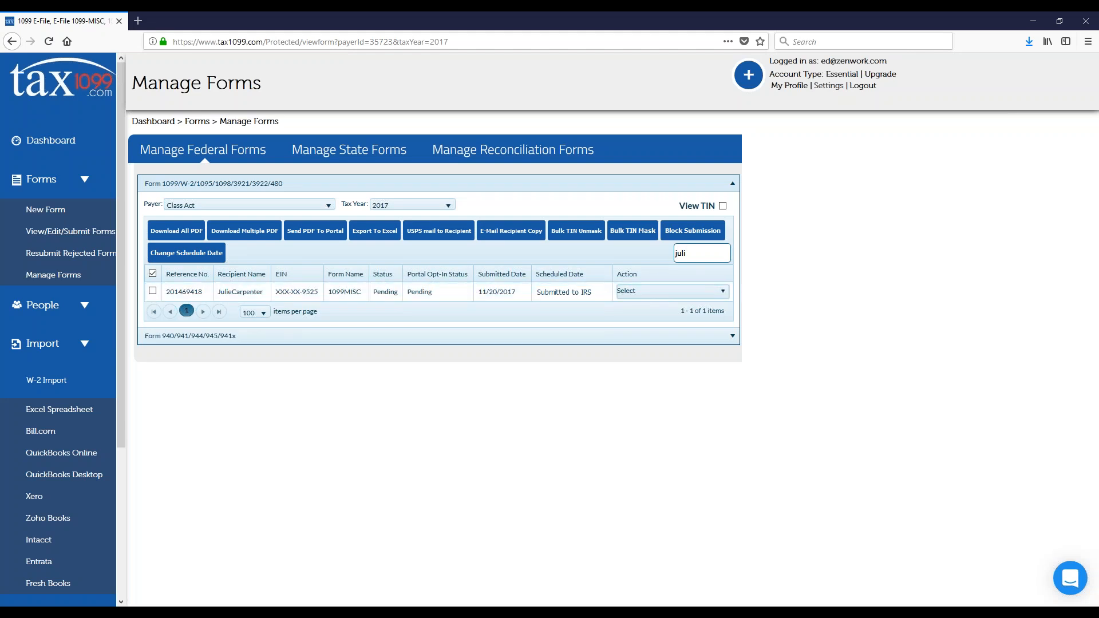
pyautogui.doubleClick(678, 255)
pyautogui.press('BackSpace')
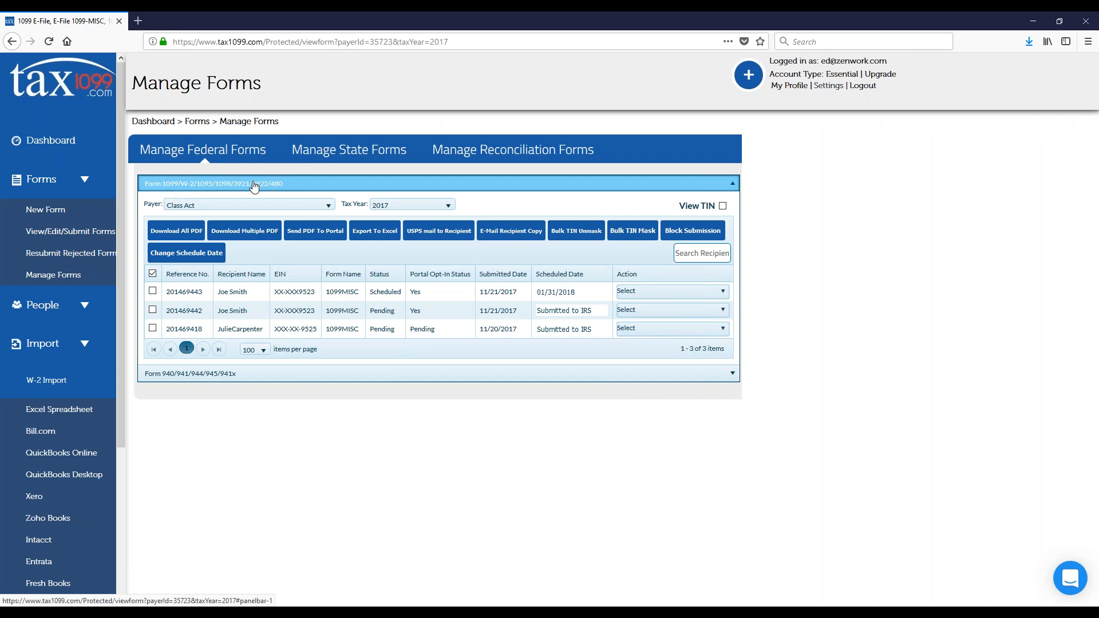
pyautogui.click(287, 380)
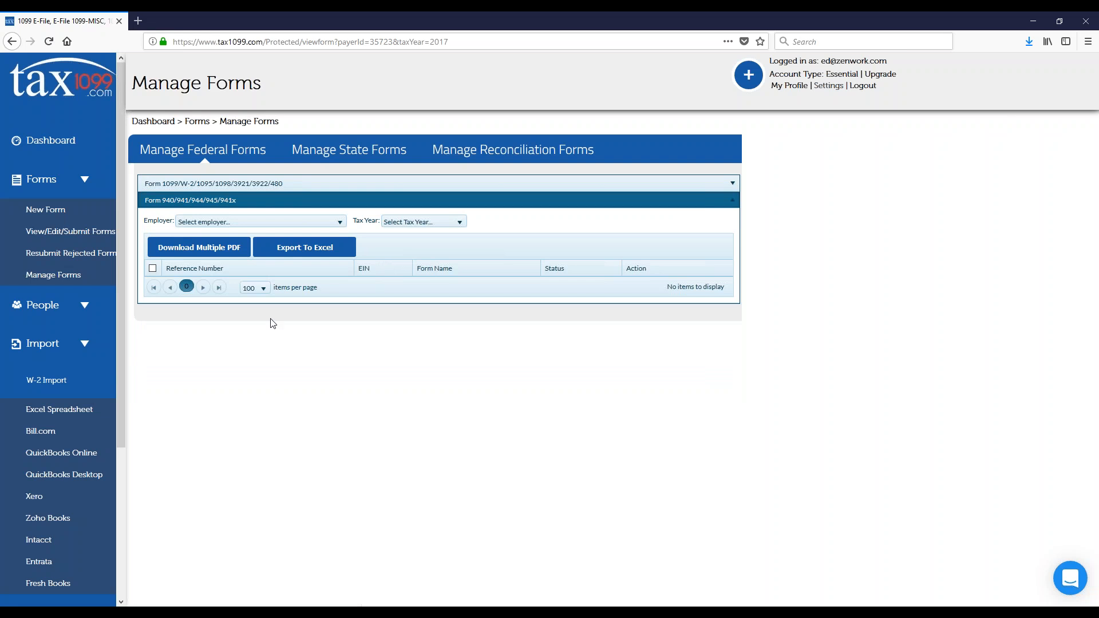
# Step: Go to the Manage Recipient page and list the recipients of the payer Class Act
pyautogui.click(85, 180)
pyautogui.click(84, 218)
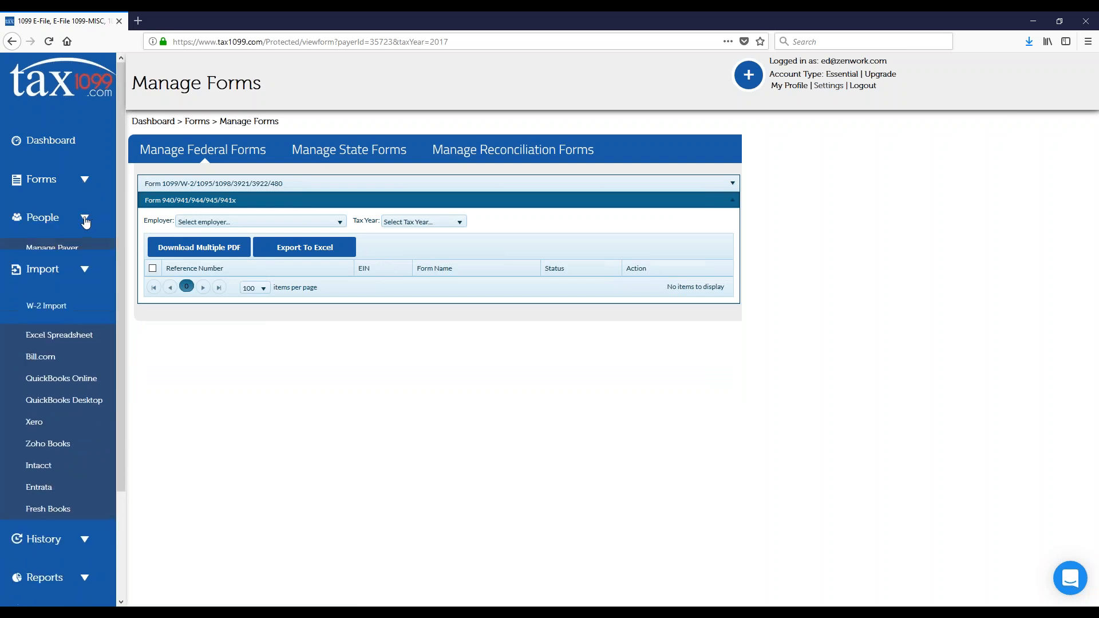
pyautogui.click(74, 269)
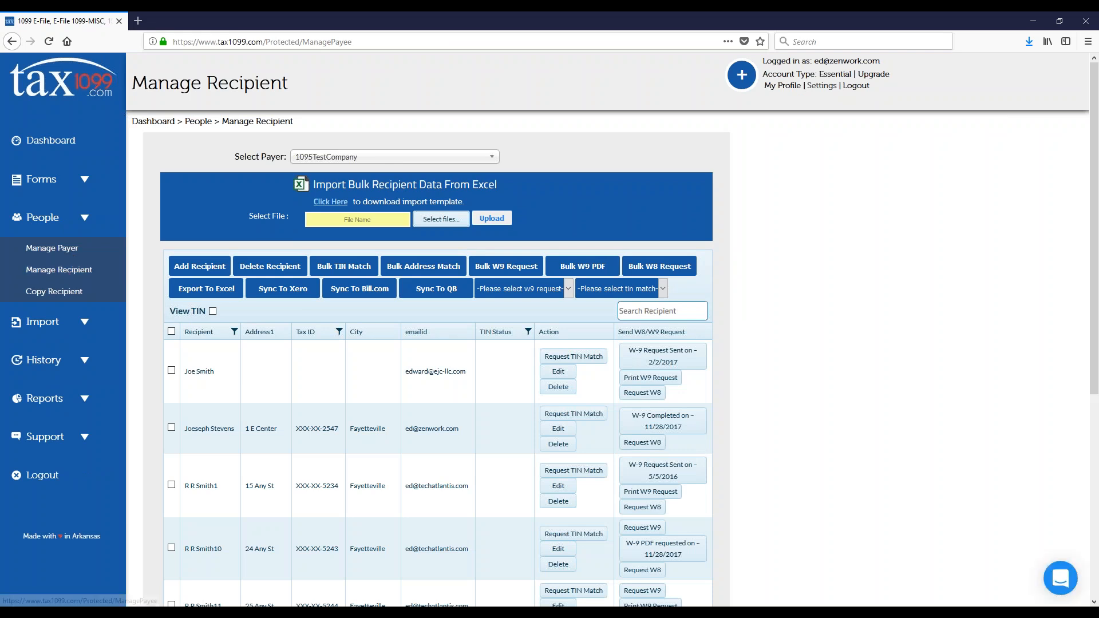
pyautogui.click(336, 163)
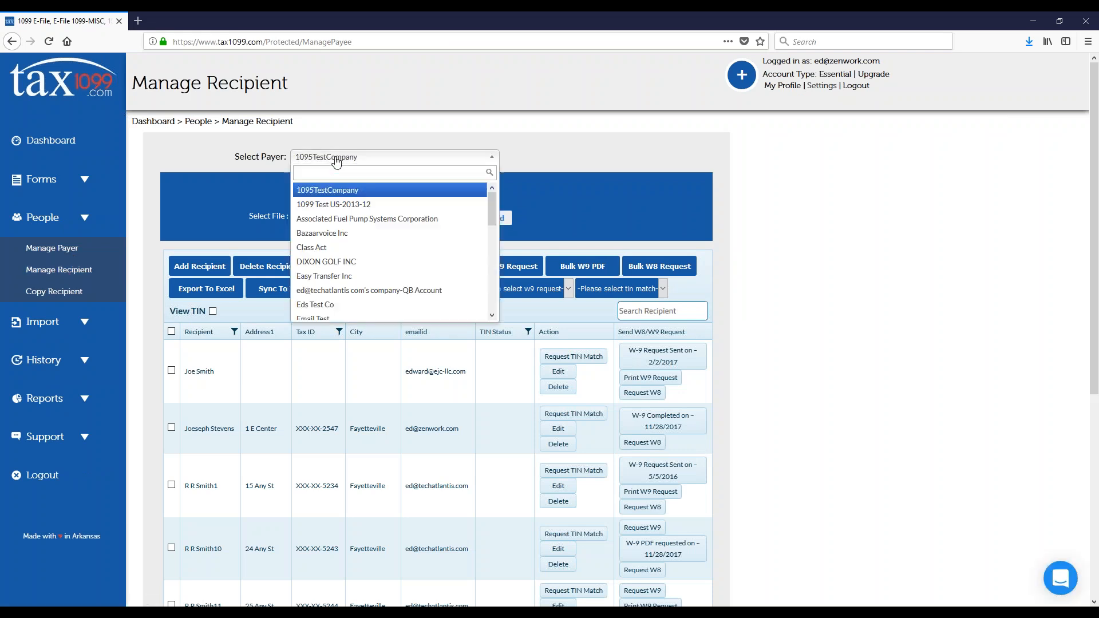
pyautogui.click(314, 247)
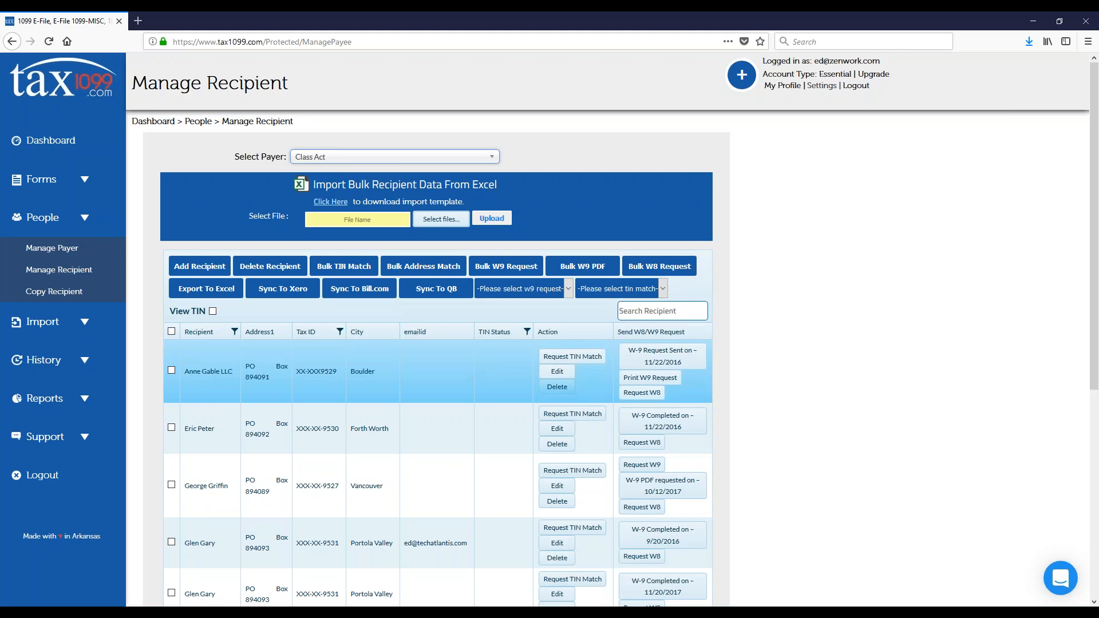
# Step: Open the W-9 completed on 9/20/2016 as a PDF and examine its taxpayer details and identification number section
pyautogui.scroll(-5, 649, 373)
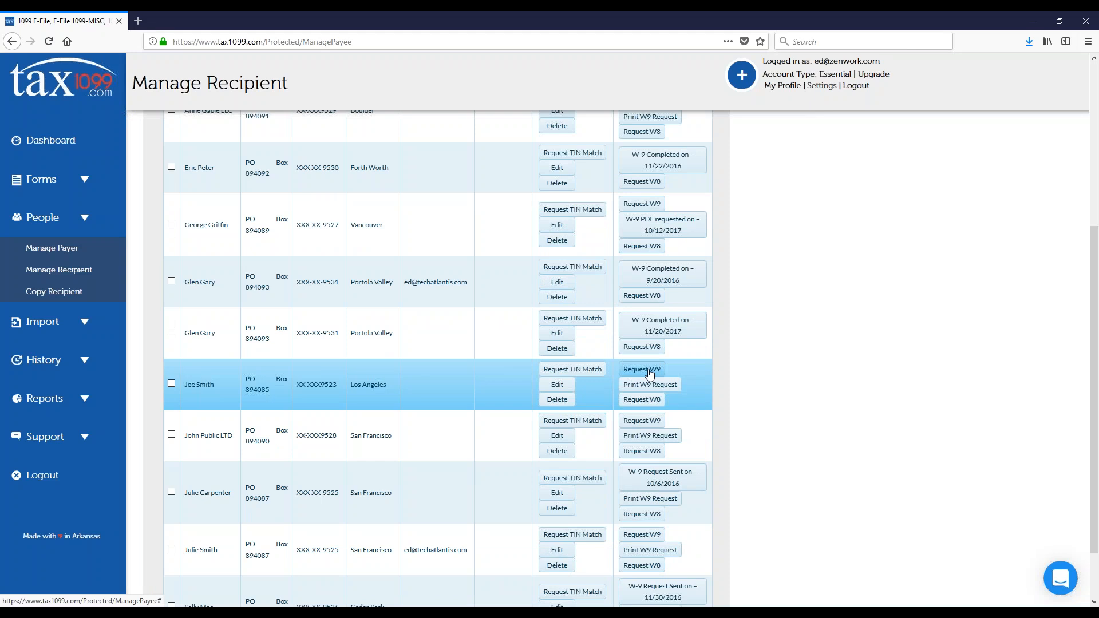
pyautogui.click(659, 278)
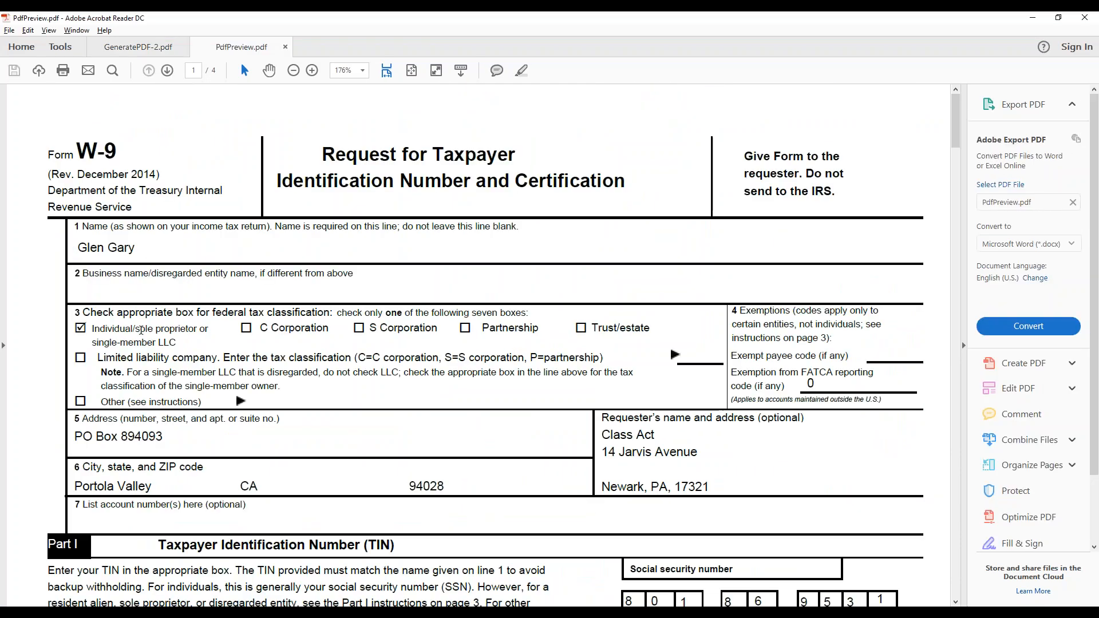
pyautogui.scroll(-5, 141, 331)
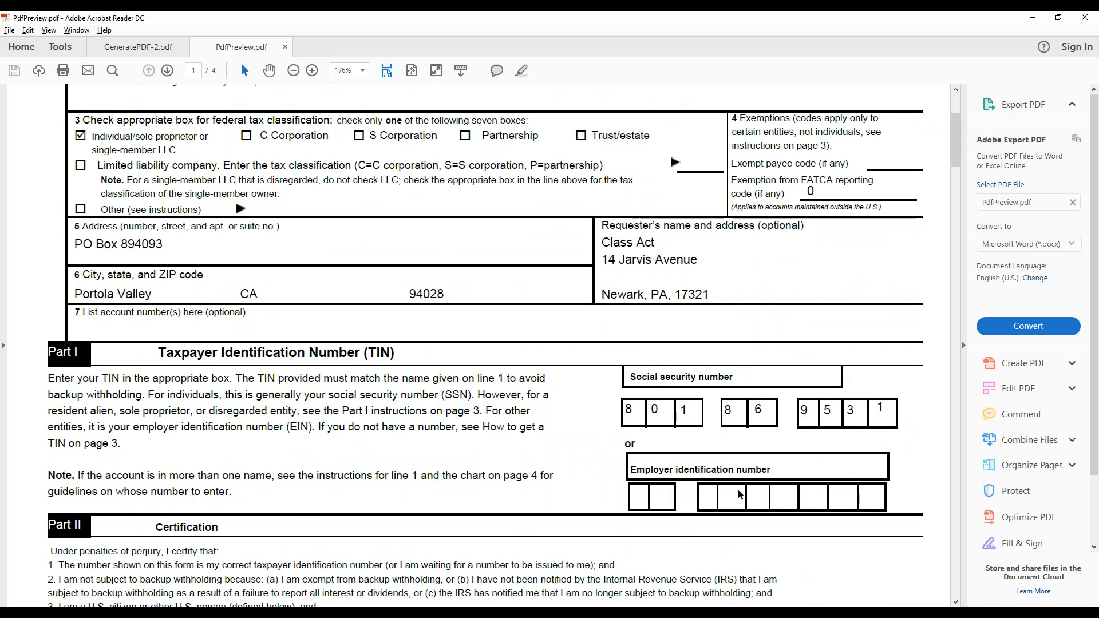
pyautogui.scroll(-6, 738, 493)
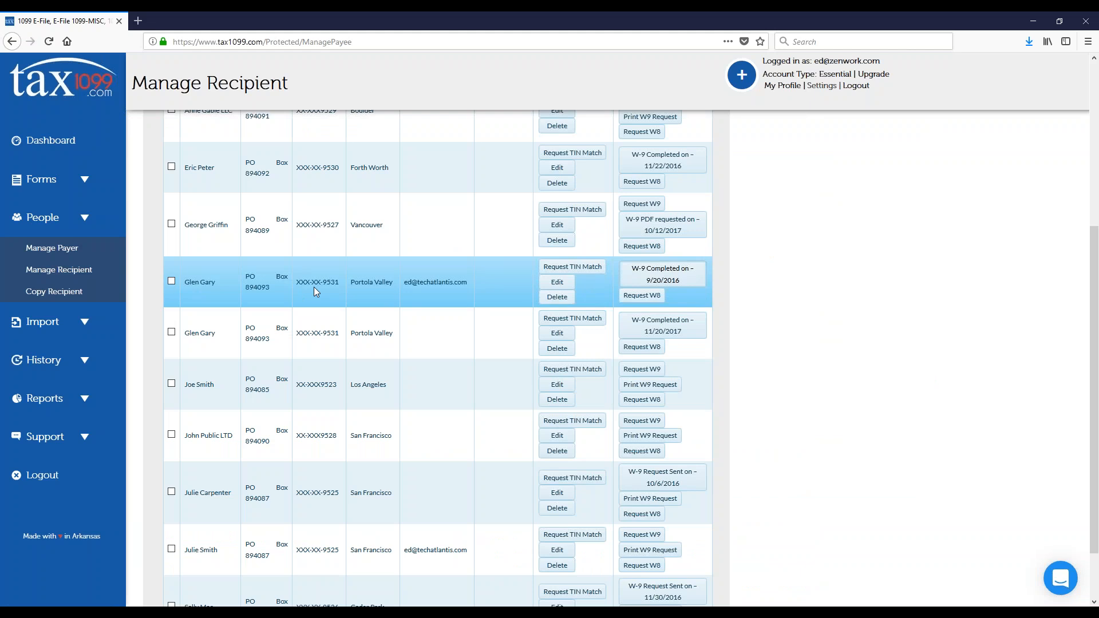
# Step: Select the first recipient, located in Boulder, in the Class Act recipient list
pyautogui.scroll(5, 313, 287)
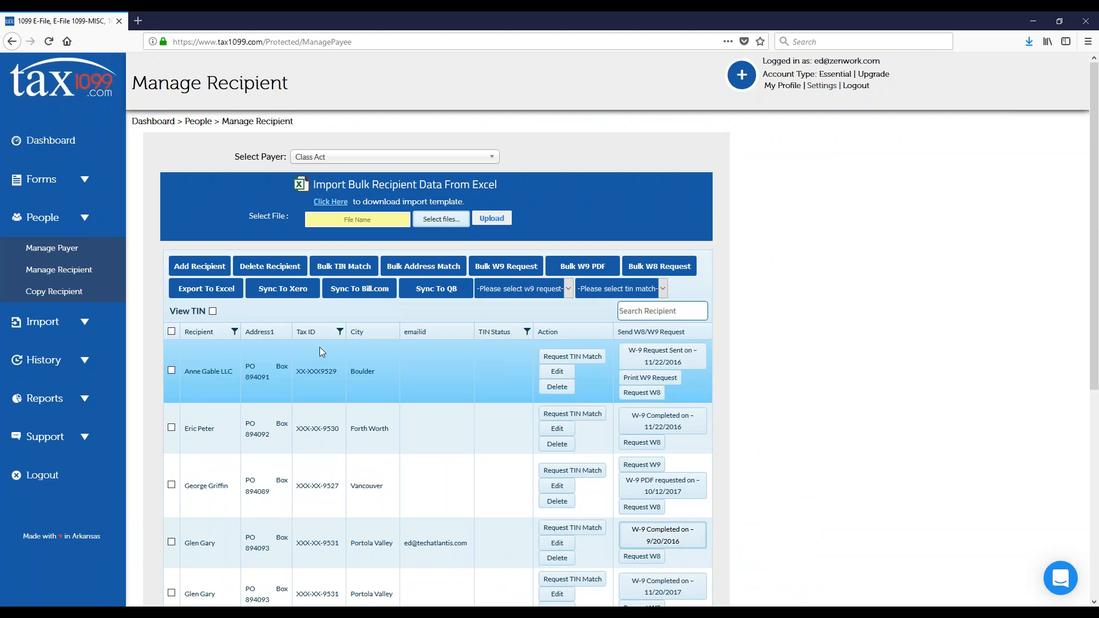
pyautogui.click(171, 371)
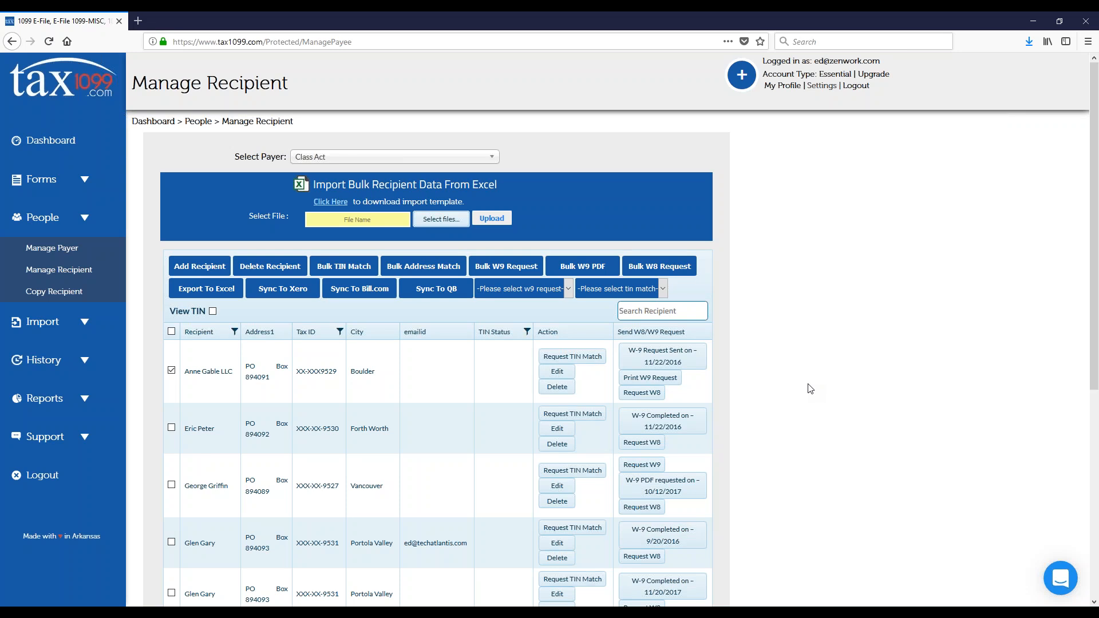
# Step: Switch to the PowerPoint slide show and advance from the Manage Forms slide to the Questions slide
pyautogui.hotkey('alt', 'Tab')
pyautogui.hotkey('alt', 'Tab')
pyautogui.hotkey('alt', 'Tab')
pyautogui.hotkey('alt', 'Tab')
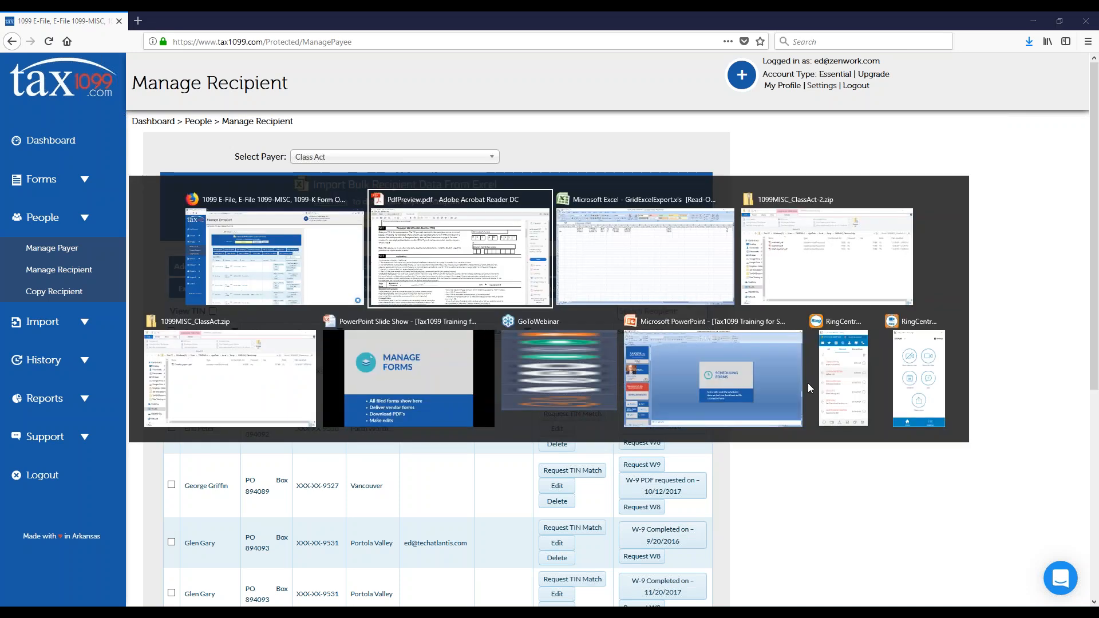
pyautogui.hotkey('alt', 'Tab')
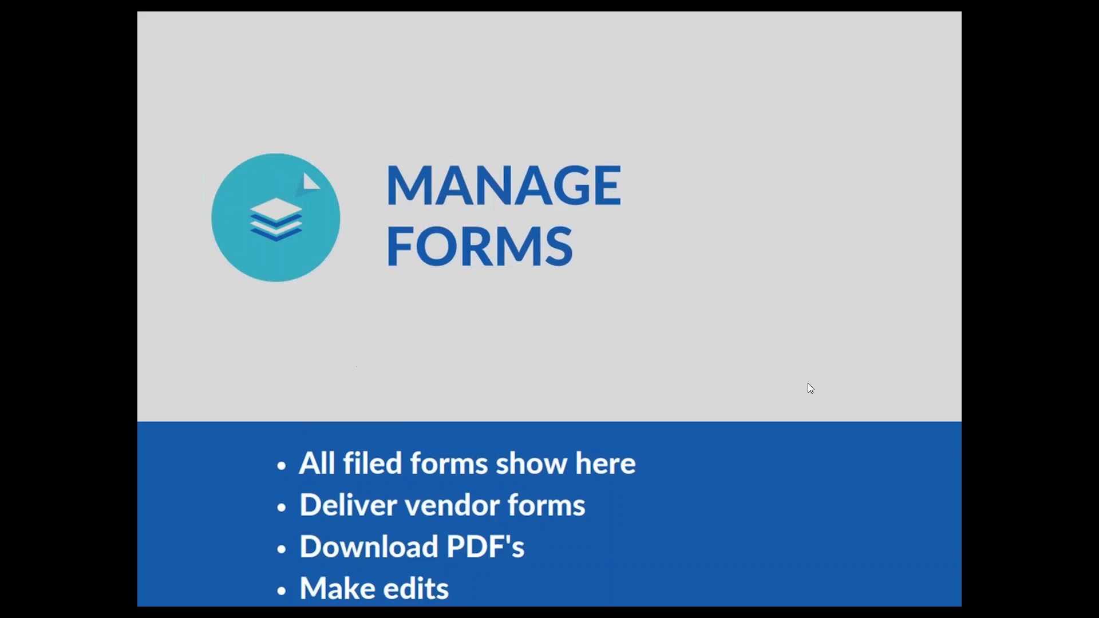
pyautogui.press('Right')
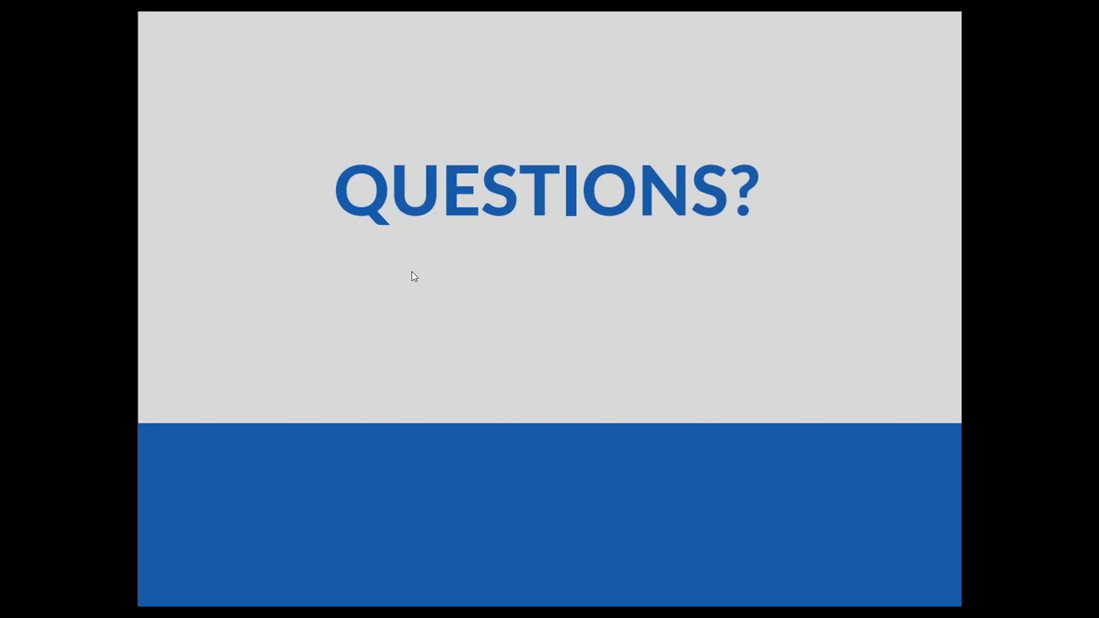
# Step: Switch back to Tax1099 in the browser and open the Add Recipient form for Class Act to examine its TIN not provided option
pyautogui.hotkey('alt', 'Tab')
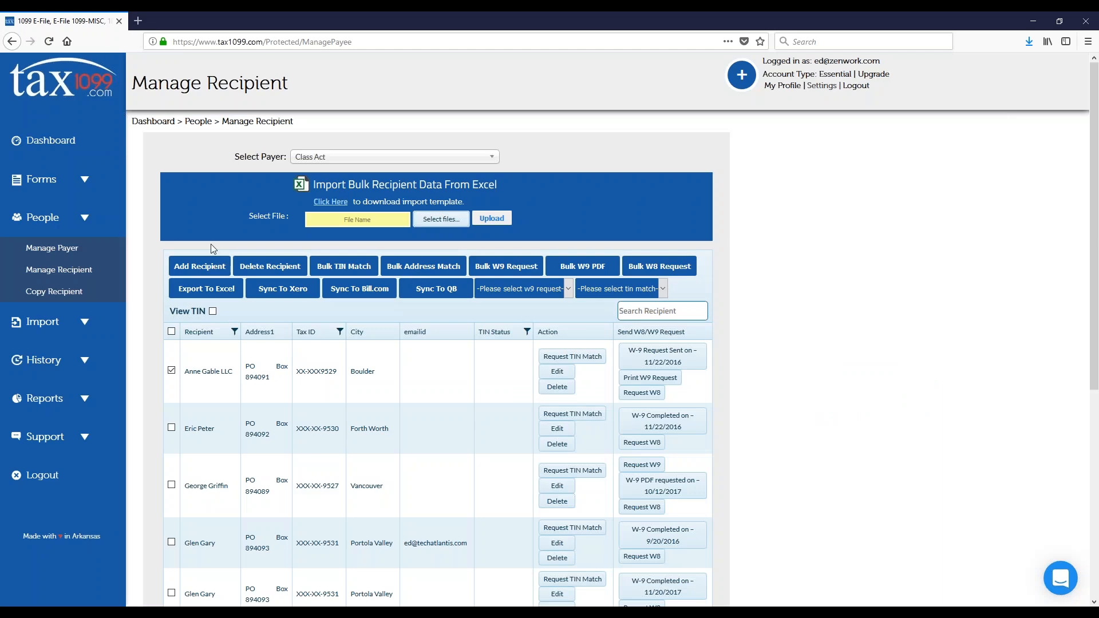
pyautogui.click(199, 266)
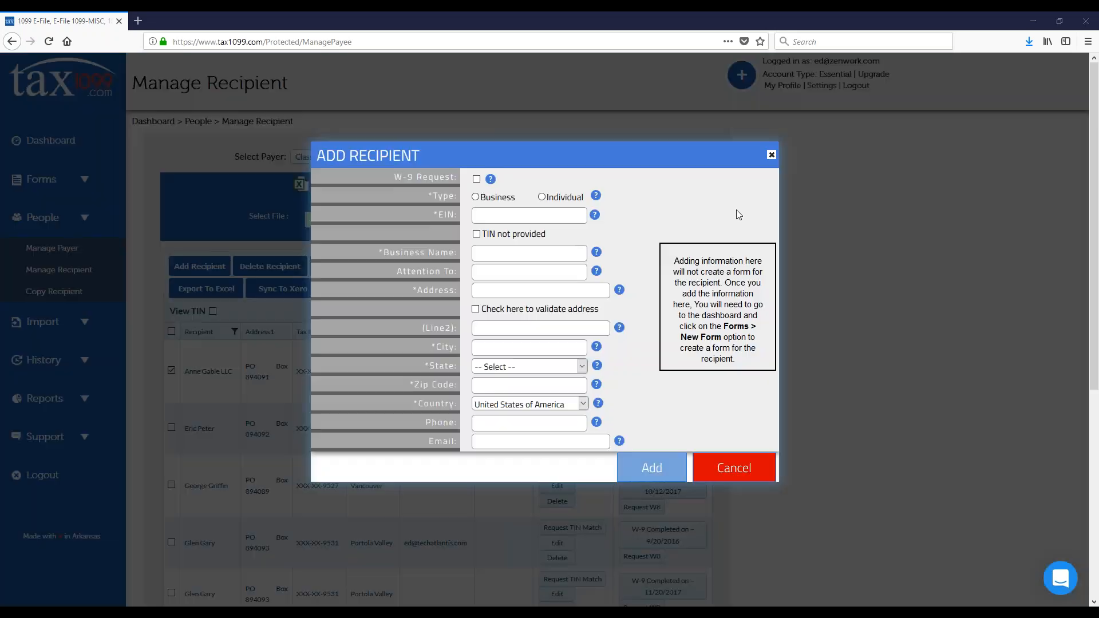
pyautogui.click(477, 234)
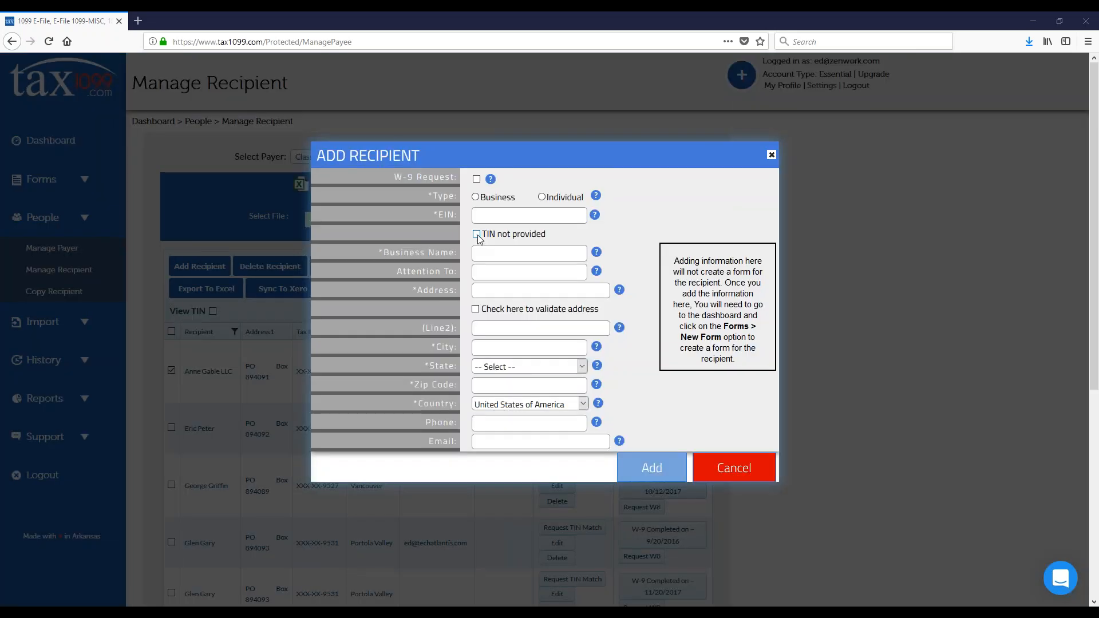
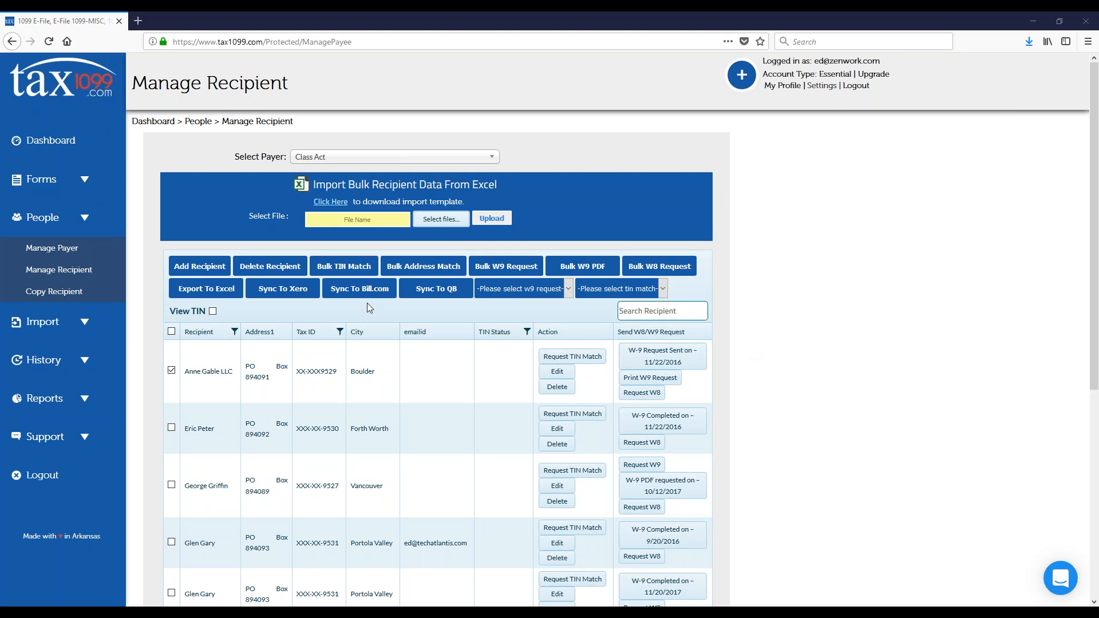
# Step: Start a new 2017 Form 1099-MISC for payer Class Act and select its recipient located in Portola Valley
pyautogui.click(84, 182)
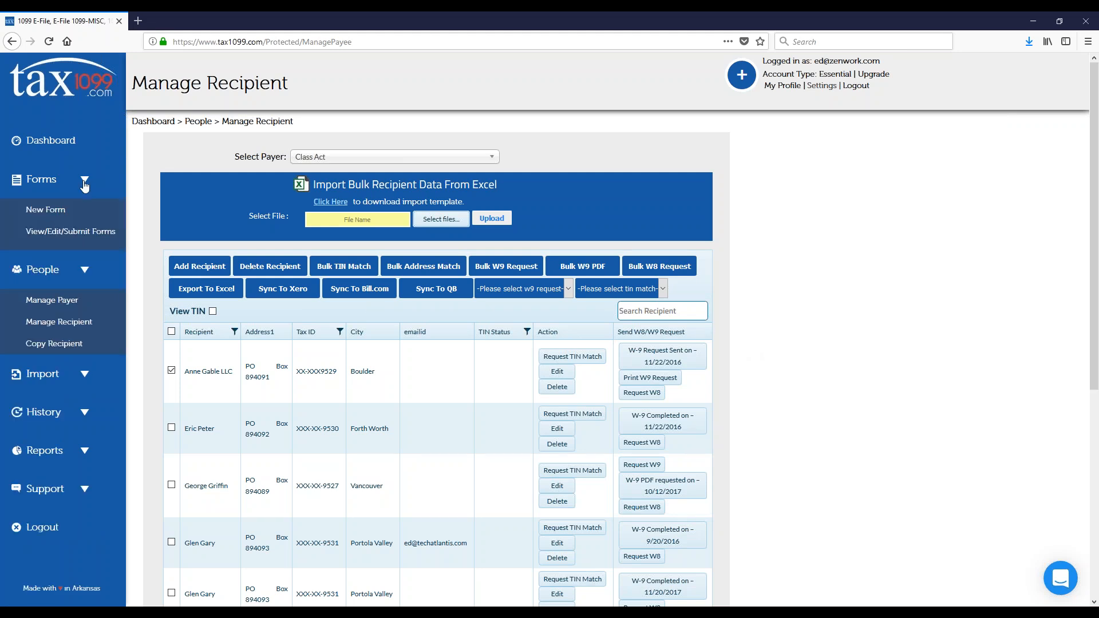
pyautogui.click(64, 213)
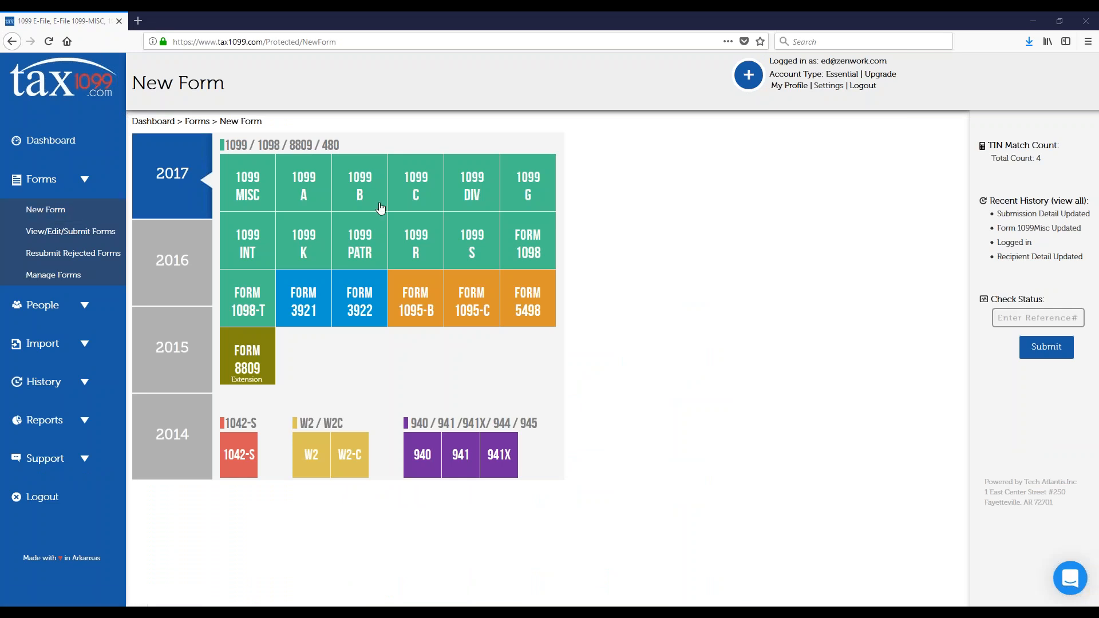
pyautogui.click(250, 191)
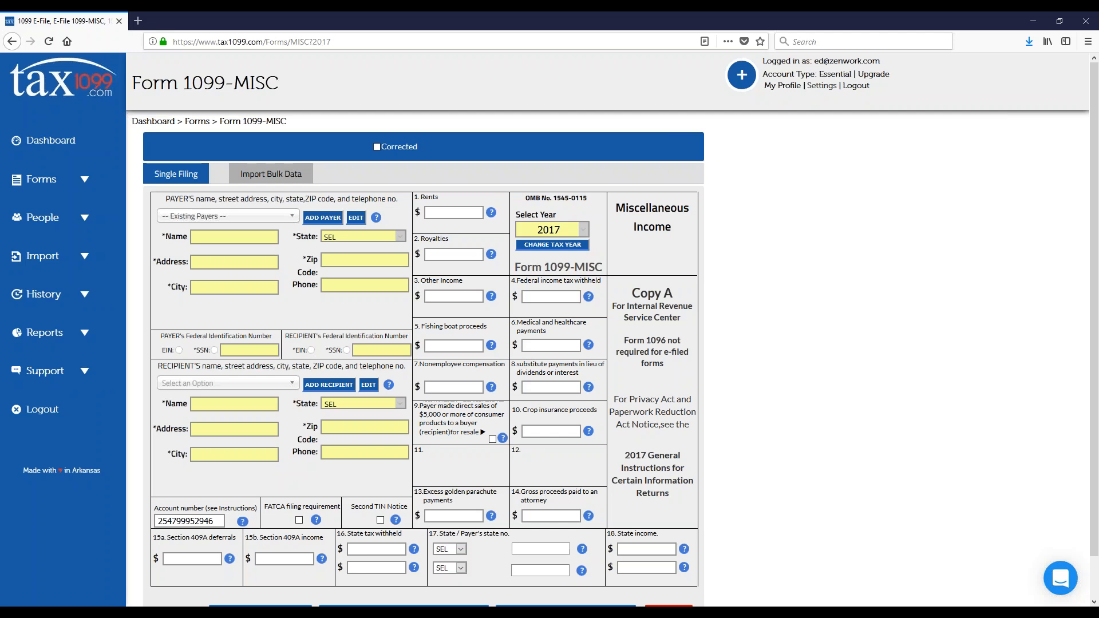
pyautogui.click(228, 216)
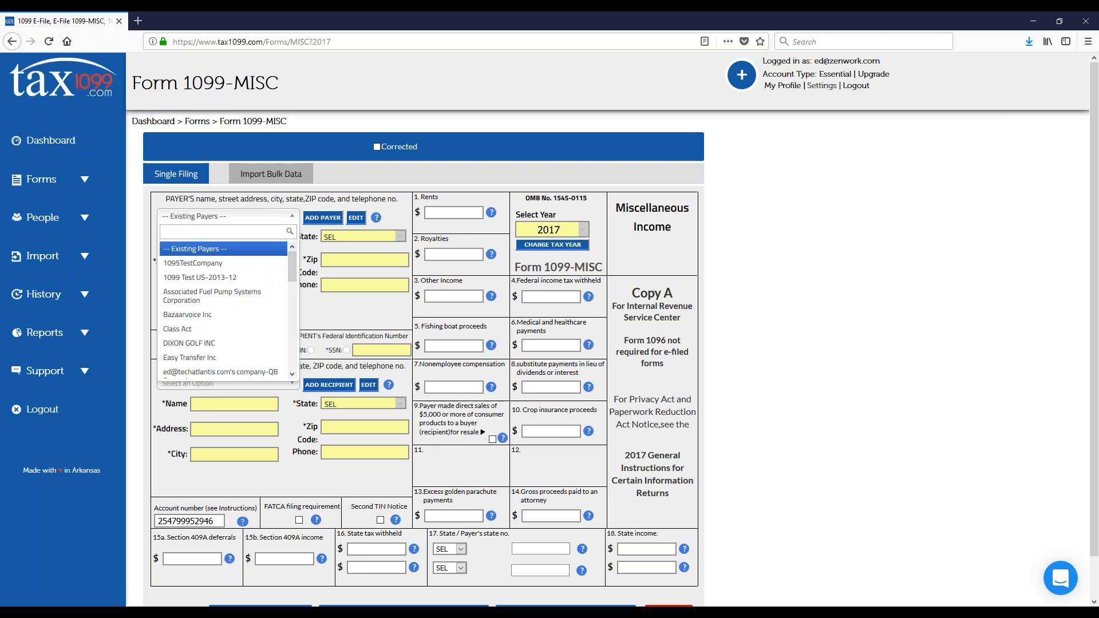
pyautogui.click(235, 328)
pyautogui.click(287, 384)
pyautogui.click(229, 473)
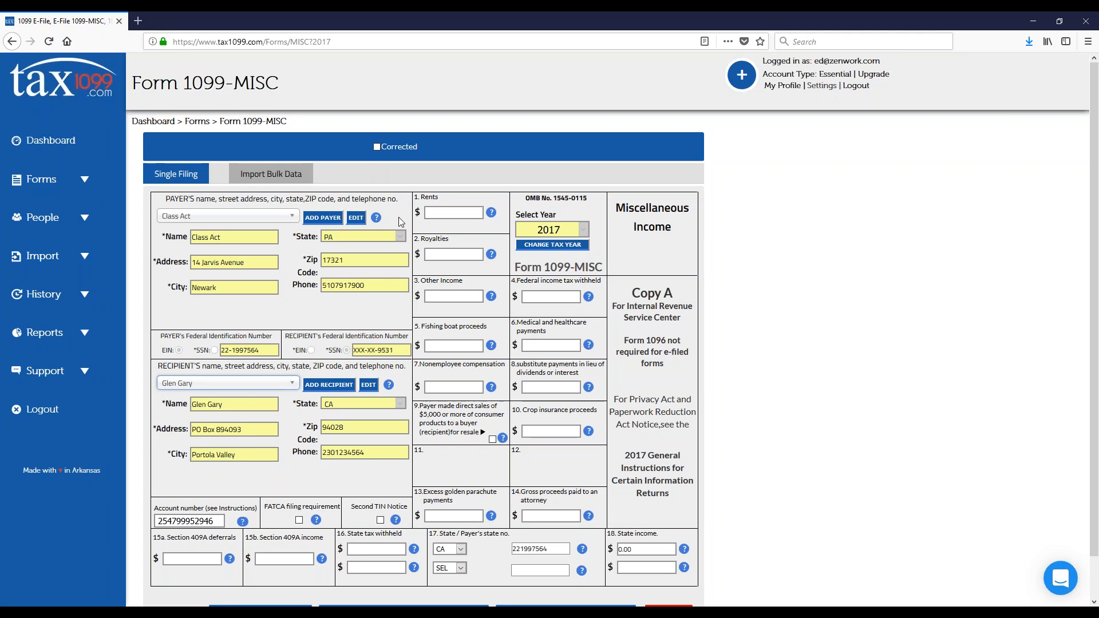
# Step: Mark the 1099-MISC as Corrected and set box 7 Nonemployee compensation to 0.00
pyautogui.click(445, 389)
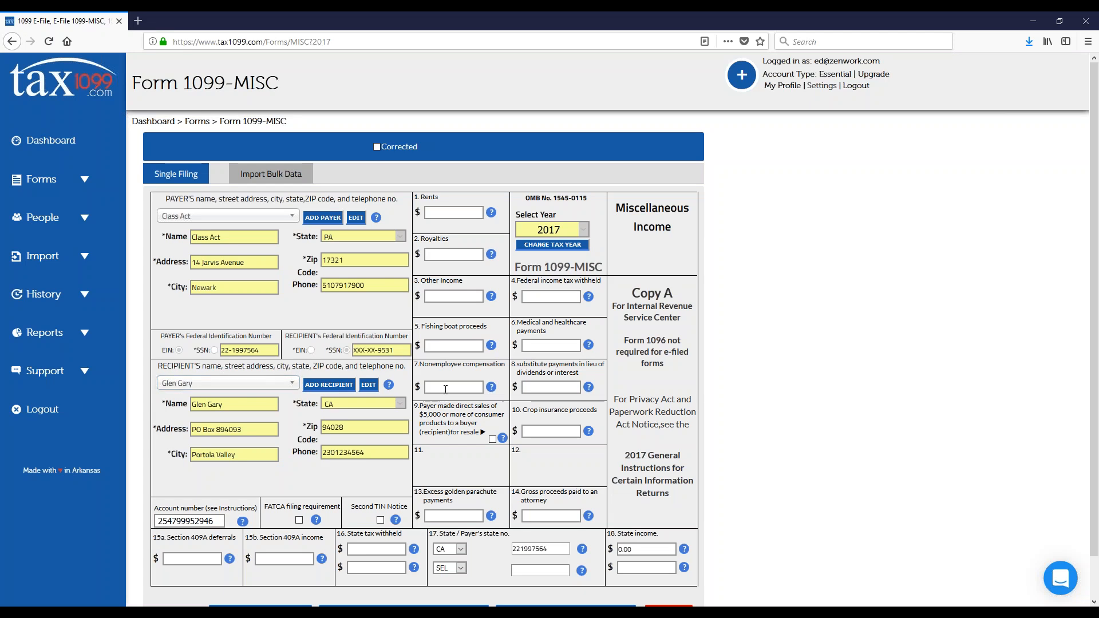
pyautogui.click(376, 148)
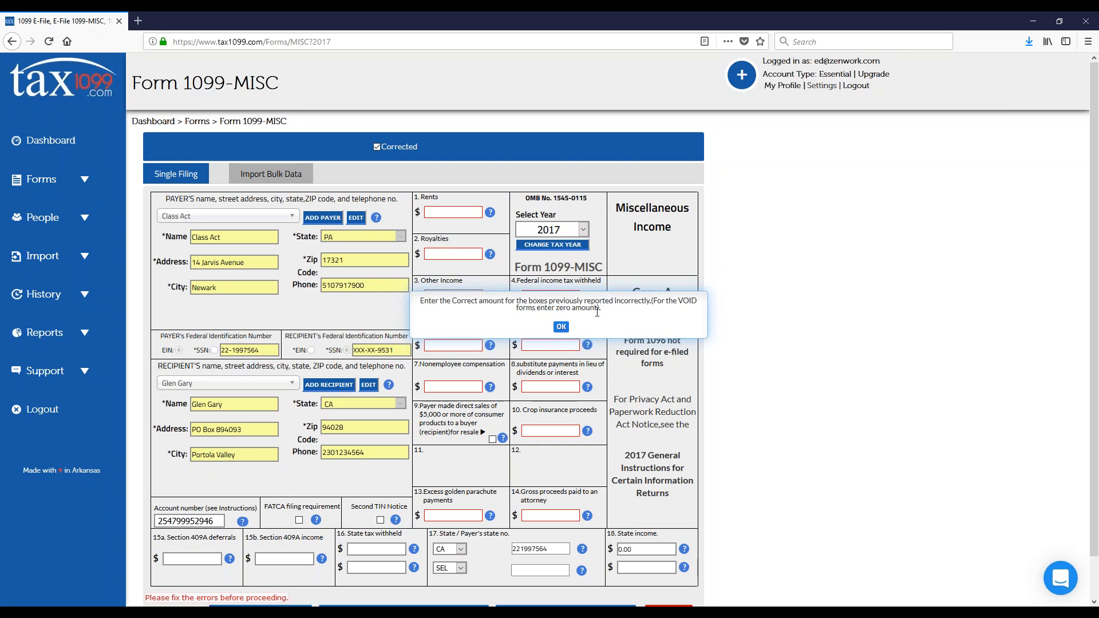
pyautogui.click(564, 327)
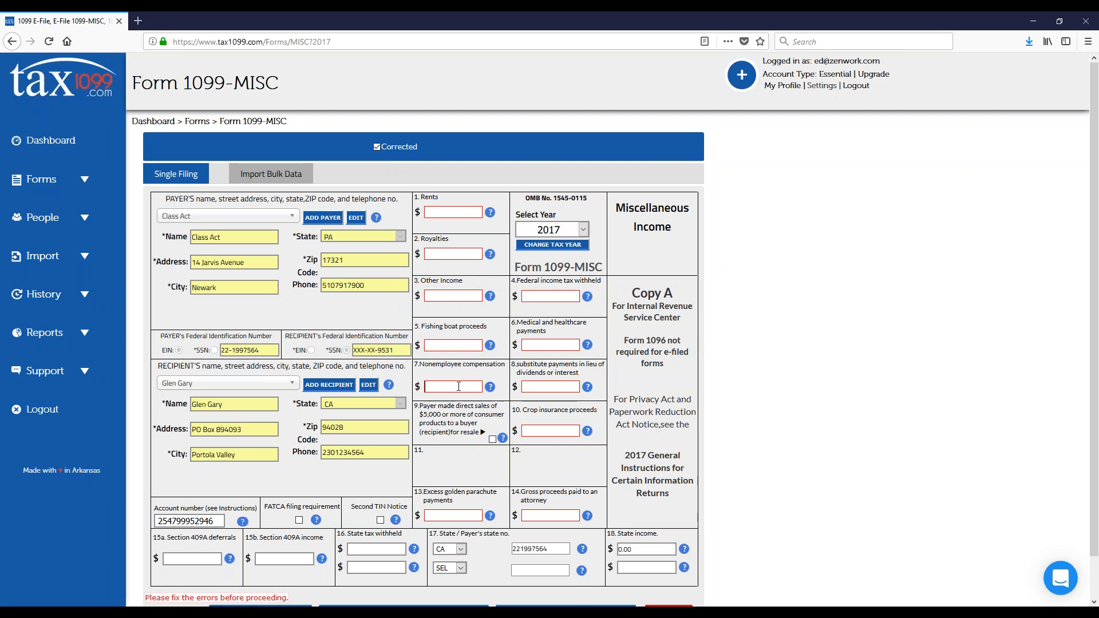
pyautogui.press('Tab')
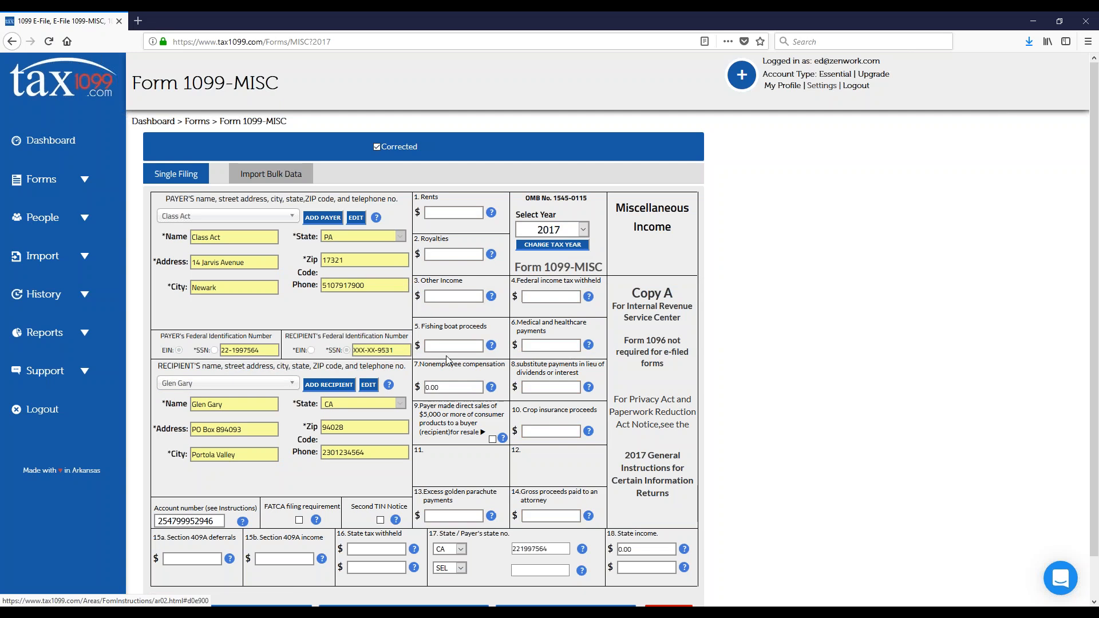
pyautogui.scroll(-1, 372, 295)
pyautogui.scroll(-1, 374, 298)
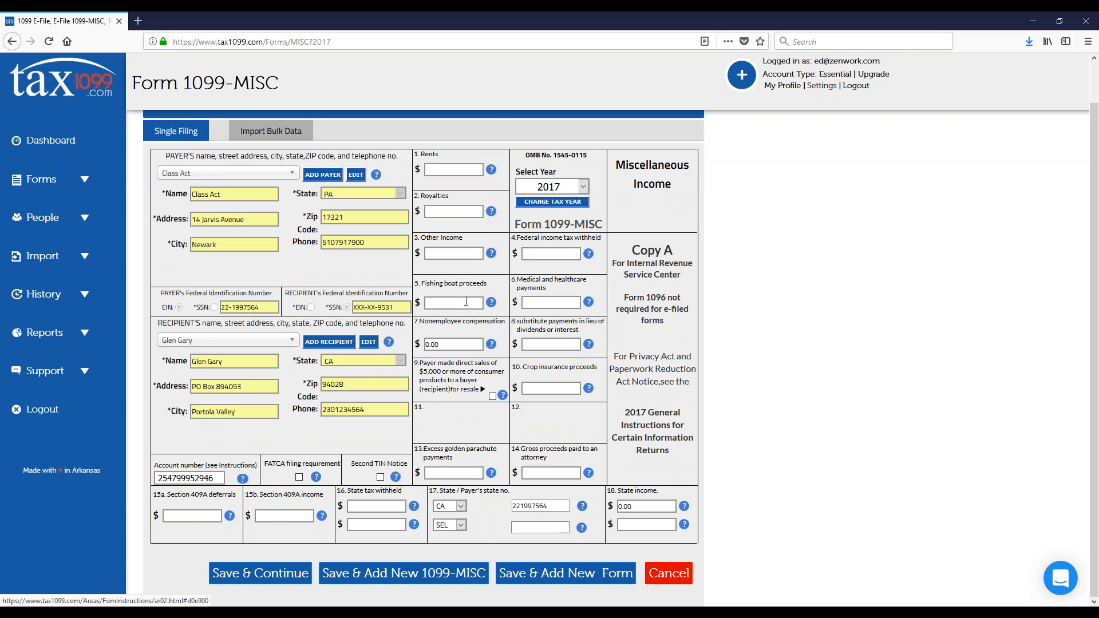
pyautogui.scroll(1, 301, 252)
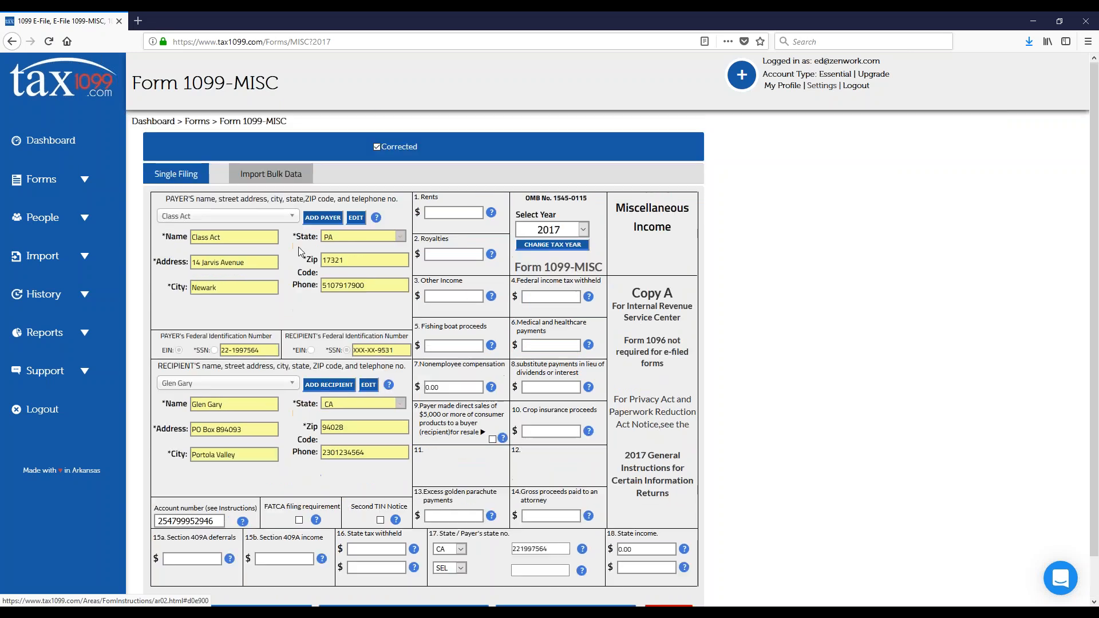
# Step: Open the Add New Payer form from the 1099-MISC to examine its fields, and close it without adding a payer
pyautogui.click(320, 218)
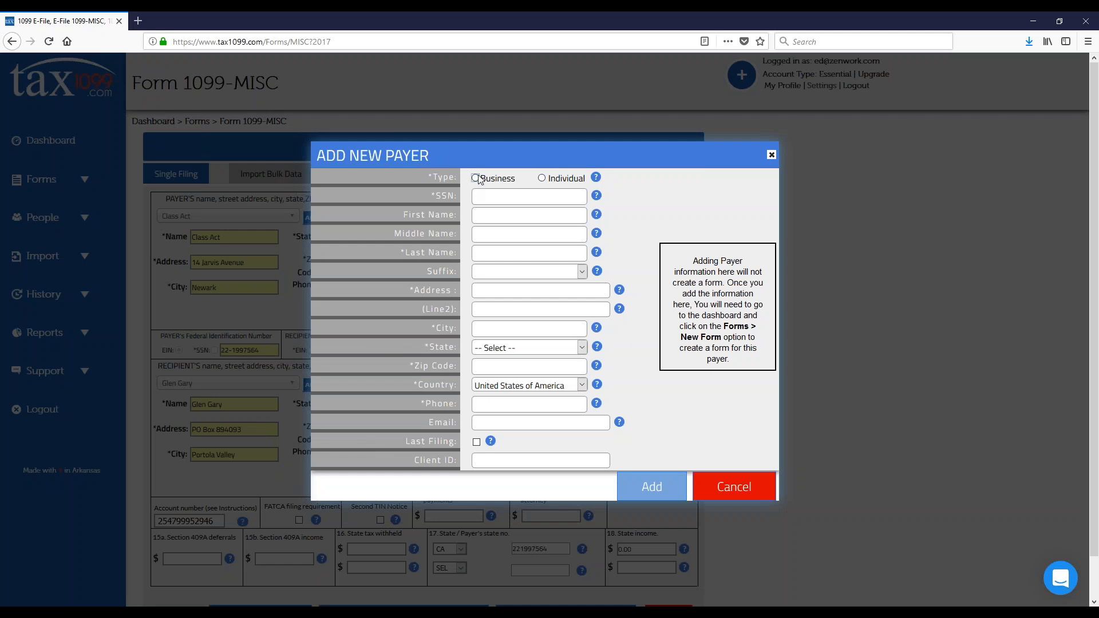
pyautogui.click(737, 493)
pyautogui.click(286, 216)
pyautogui.click(286, 216)
# Step: Examine the W-9 Request option for adding a recipient and the selected recipient's editable details, without saving either
pyautogui.click(329, 384)
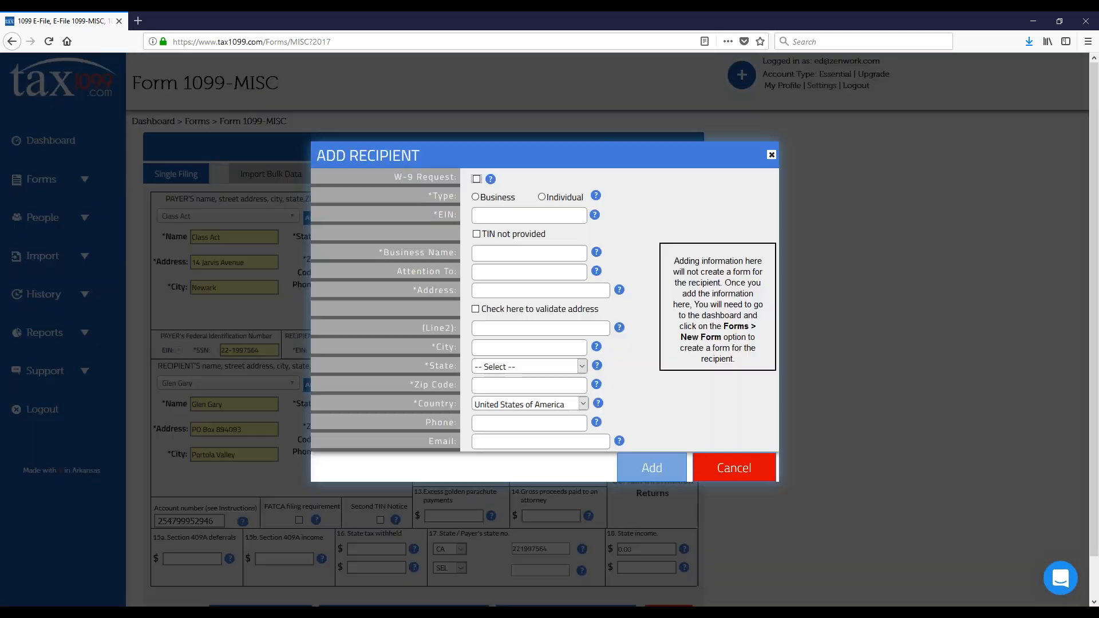
pyautogui.click(477, 180)
pyautogui.click(745, 475)
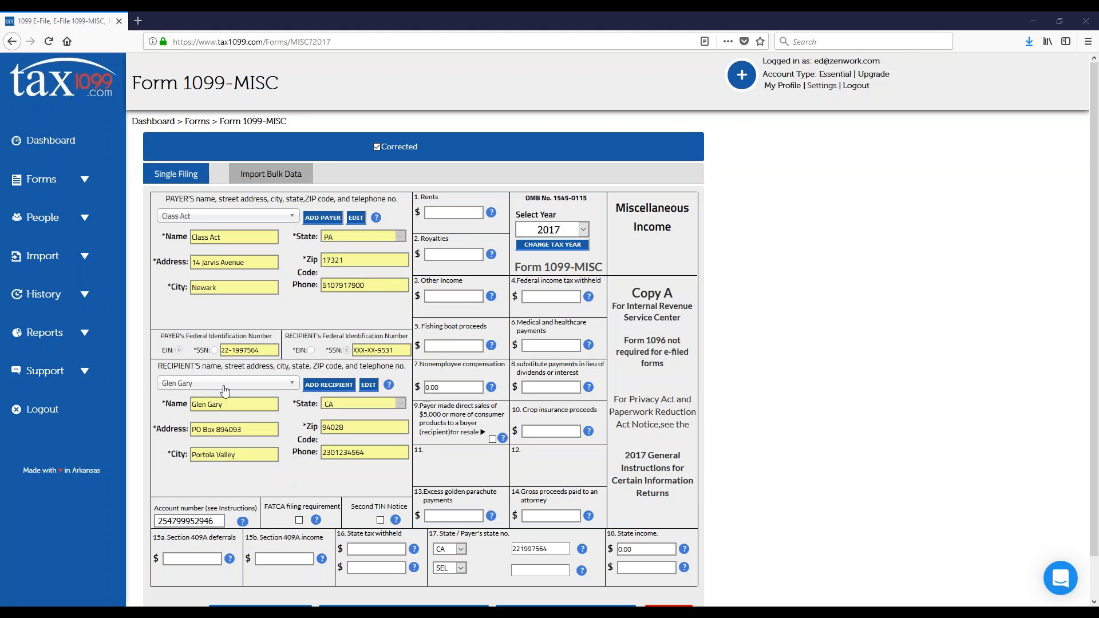
pyautogui.click(369, 386)
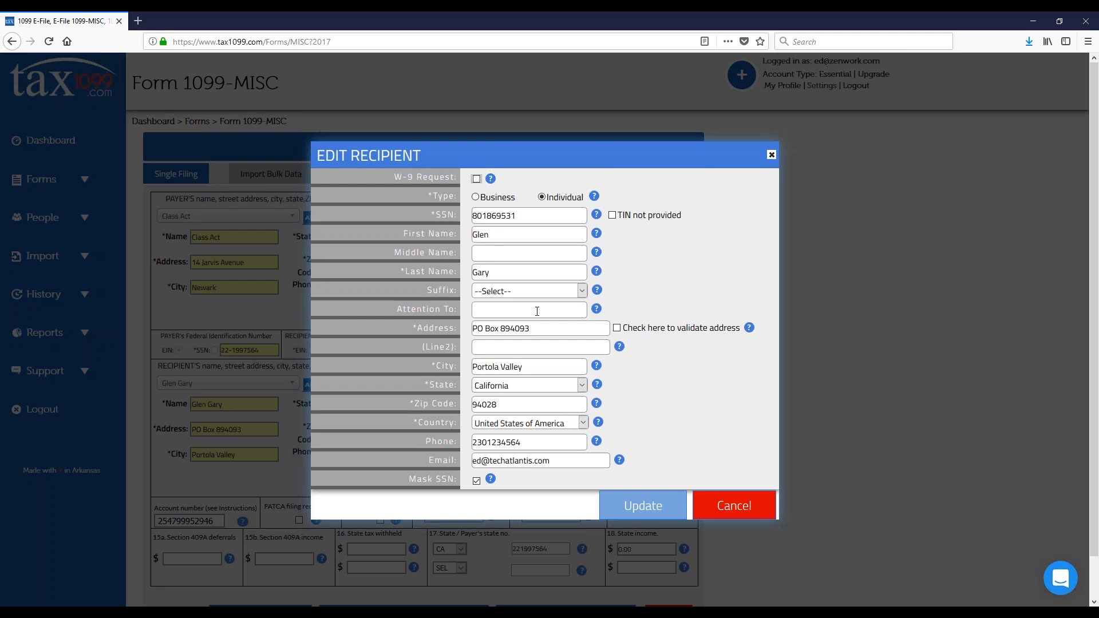
pyautogui.click(728, 507)
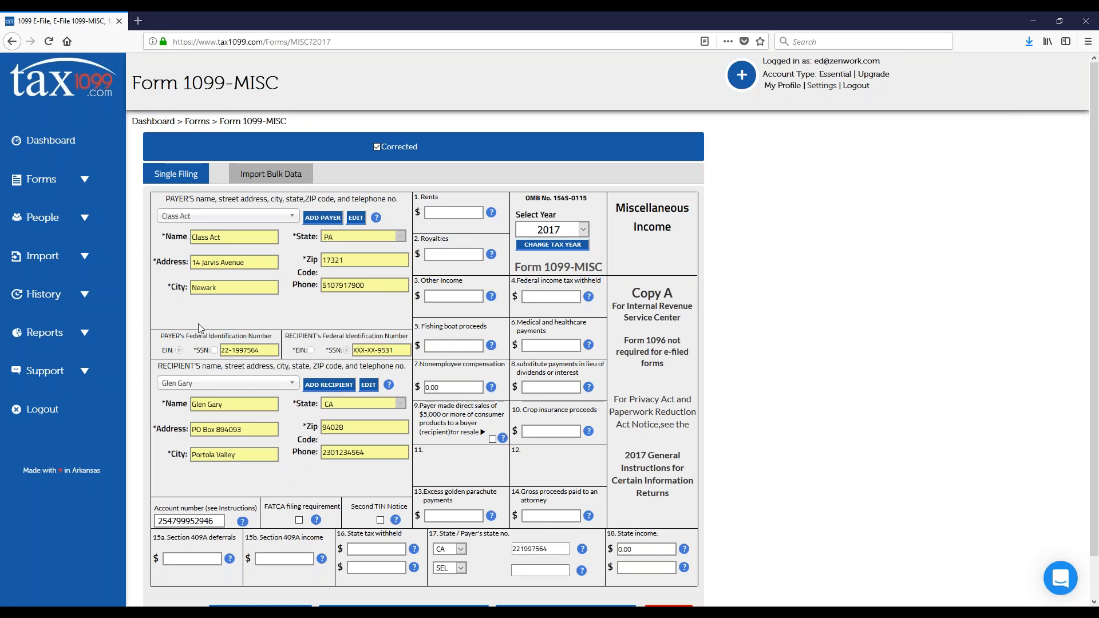
# Step: Clear the Corrected marking on the 1099-MISC and examine the blank Add Recipient form without adding anyone
pyautogui.click(83, 185)
pyautogui.click(377, 148)
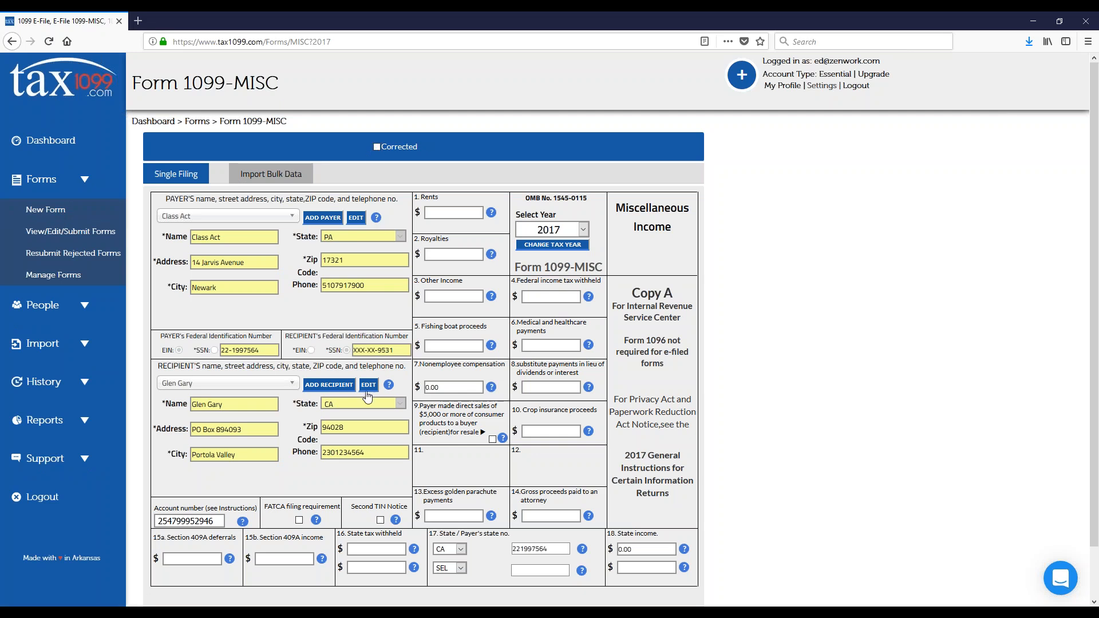
pyautogui.click(330, 386)
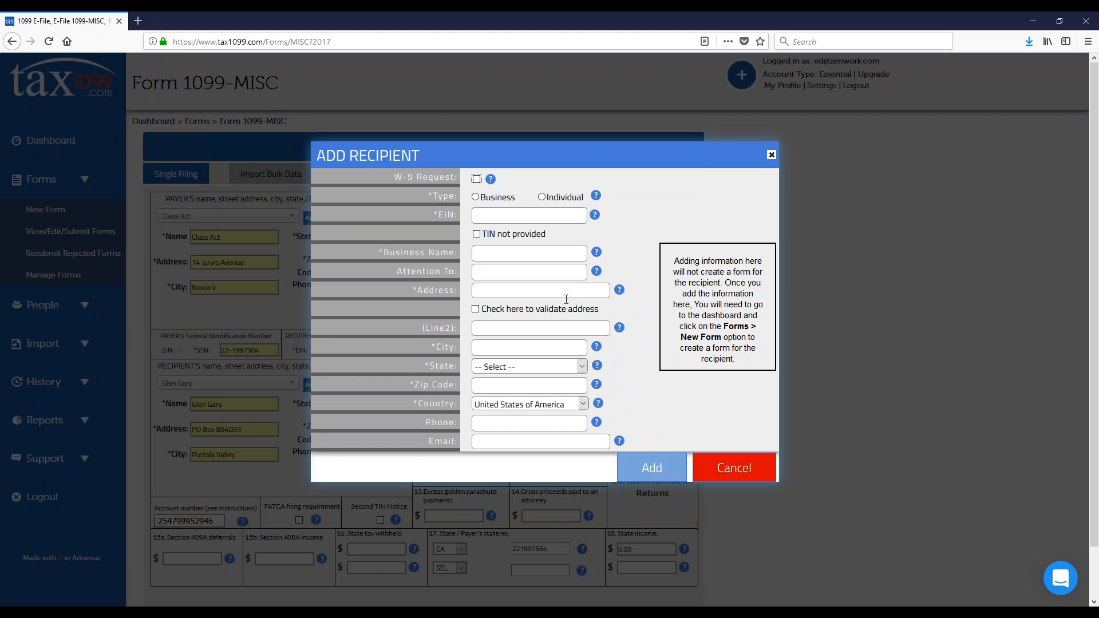
pyautogui.click(727, 478)
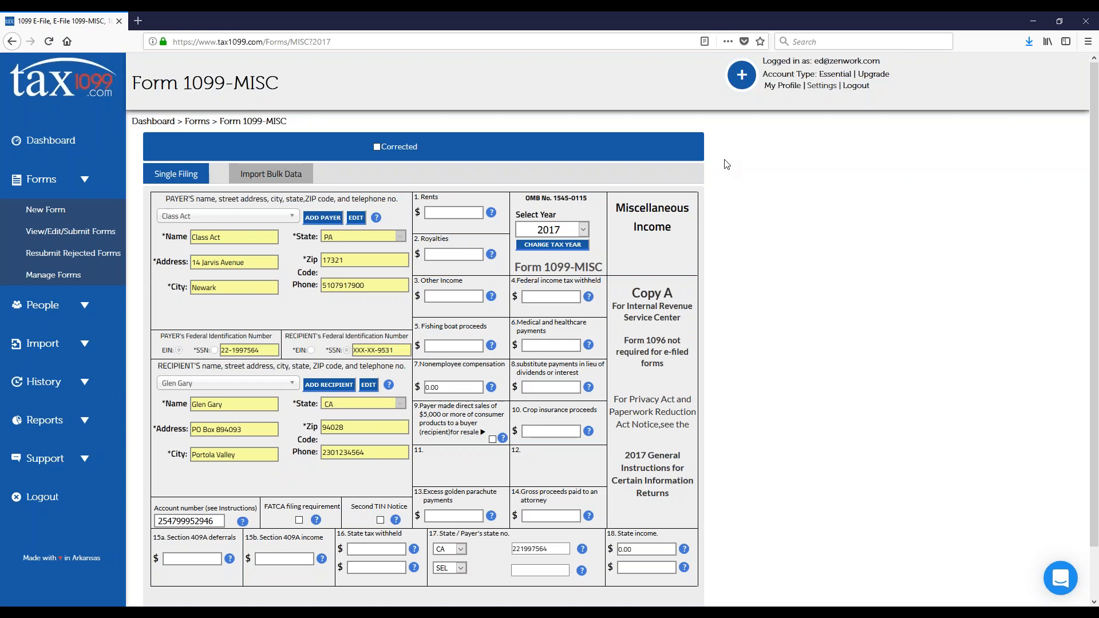
# Step: Expand the Support options to examine the available help and contact resources
pyautogui.click(95, 452)
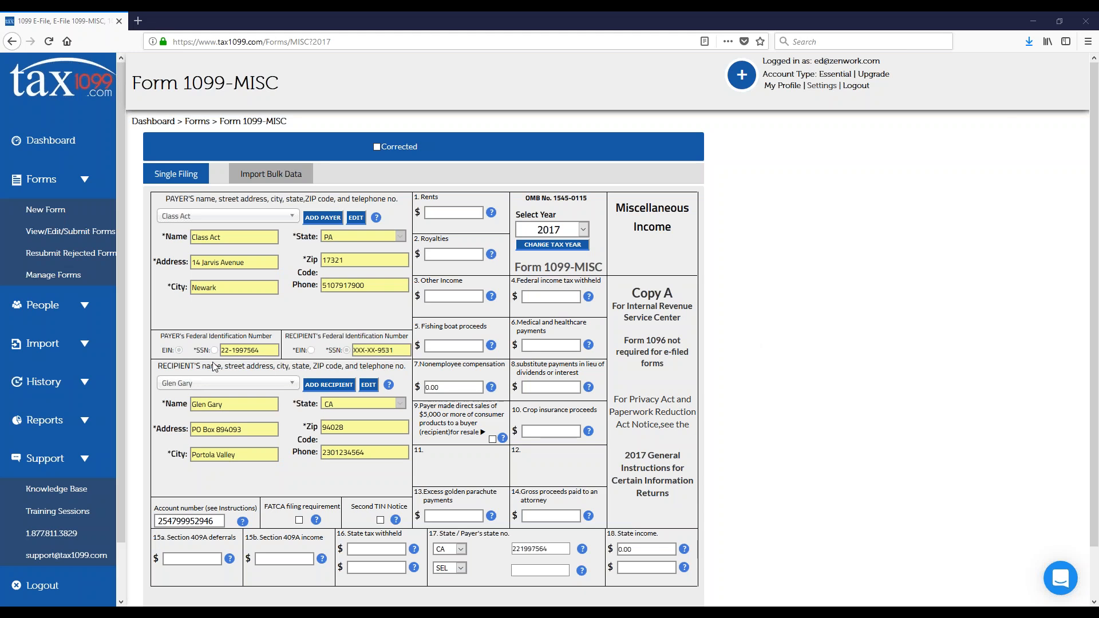
# Step: Start an Excel bulk import for Form 1099-MISC and upload the 2016 sample import mapping file
pyautogui.click(84, 349)
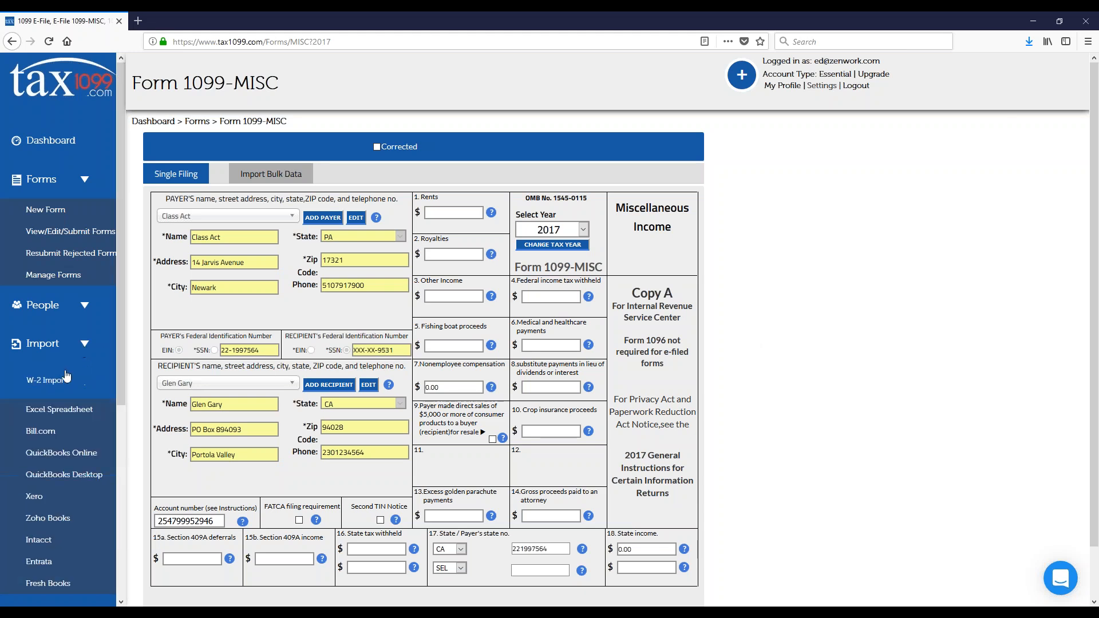
pyautogui.click(67, 413)
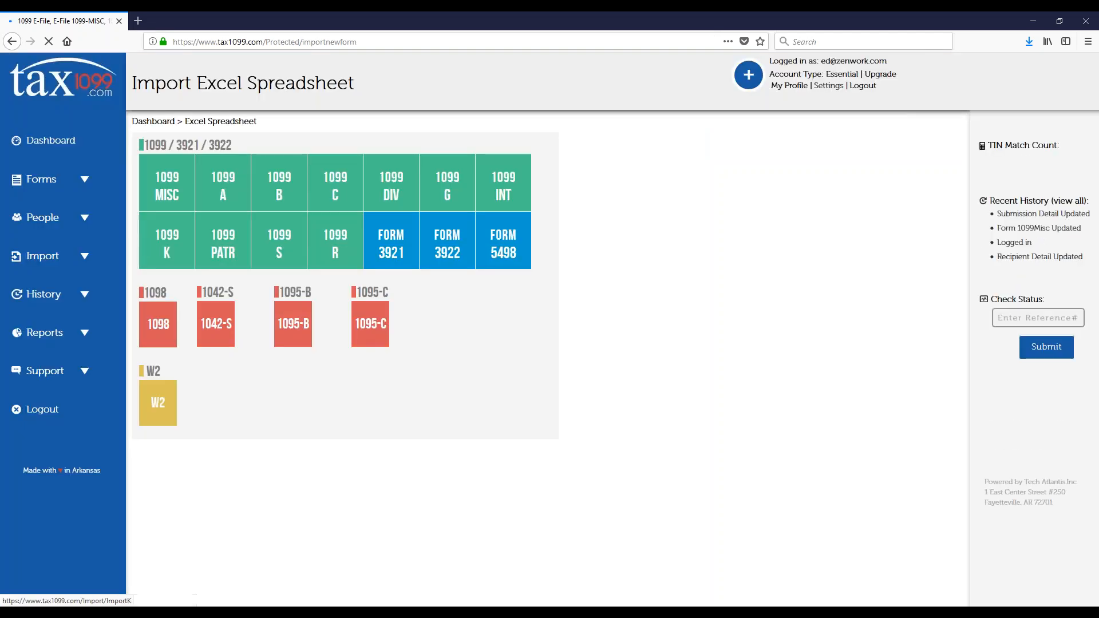
pyautogui.click(164, 189)
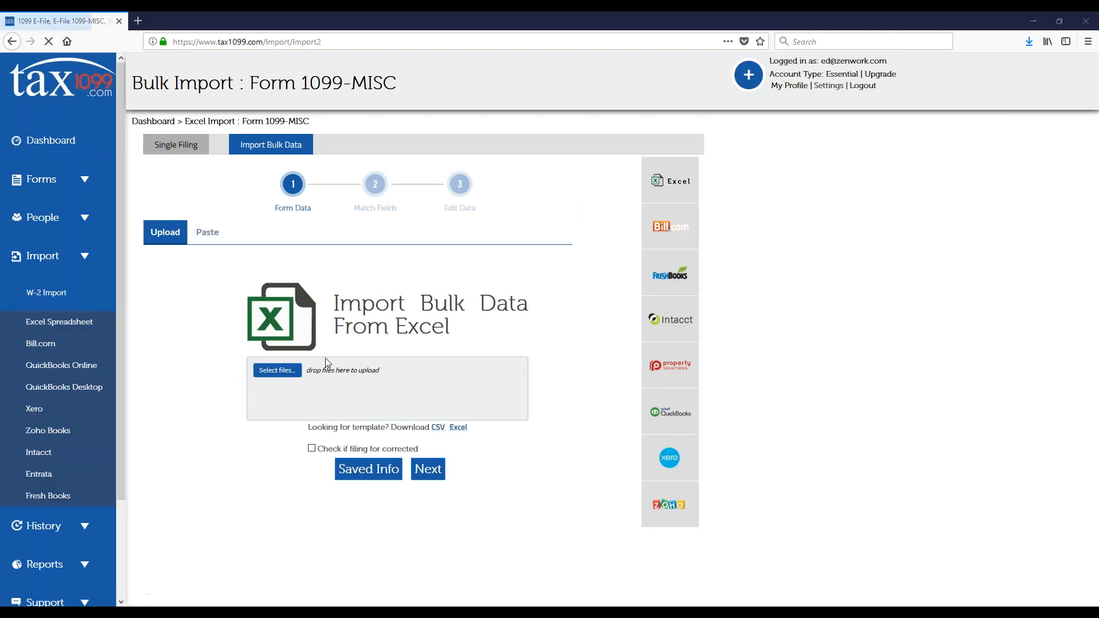
pyautogui.click(282, 374)
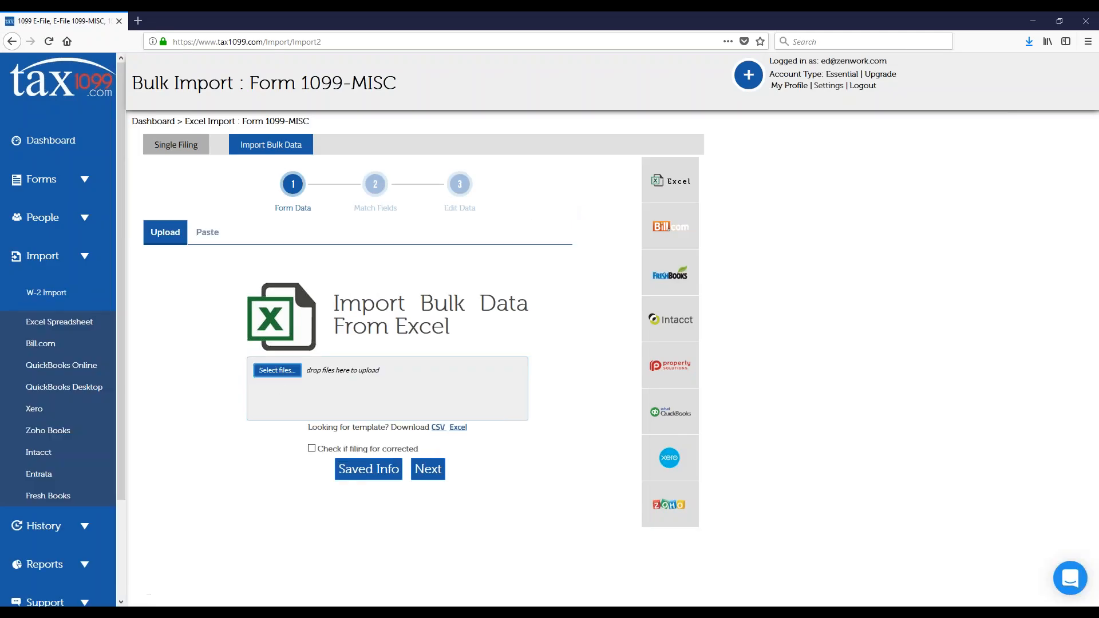
pyautogui.doubleClick(169, 92)
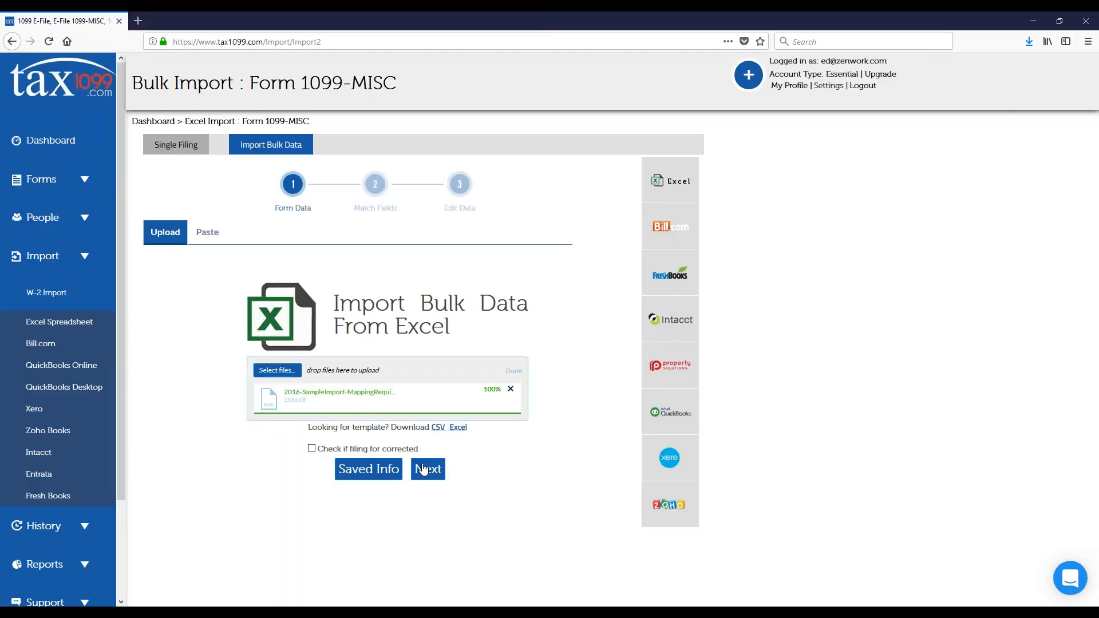
pyautogui.click(424, 469)
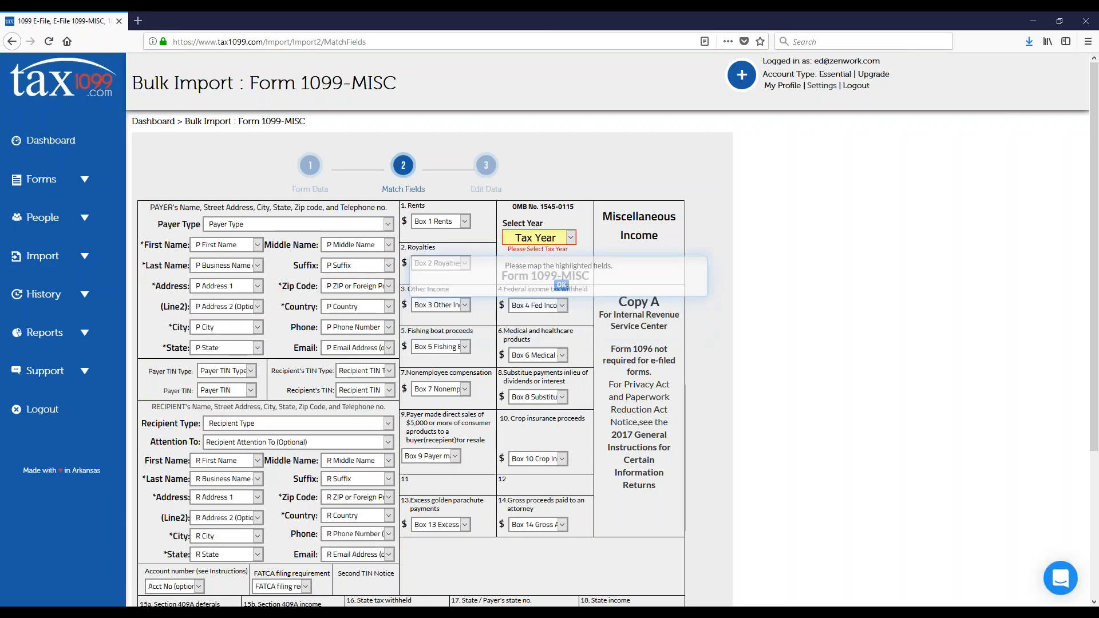
# Step: Set the tax year to 2017 in the field matching and continue to the imported data
pyautogui.click(568, 239)
pyautogui.click(551, 268)
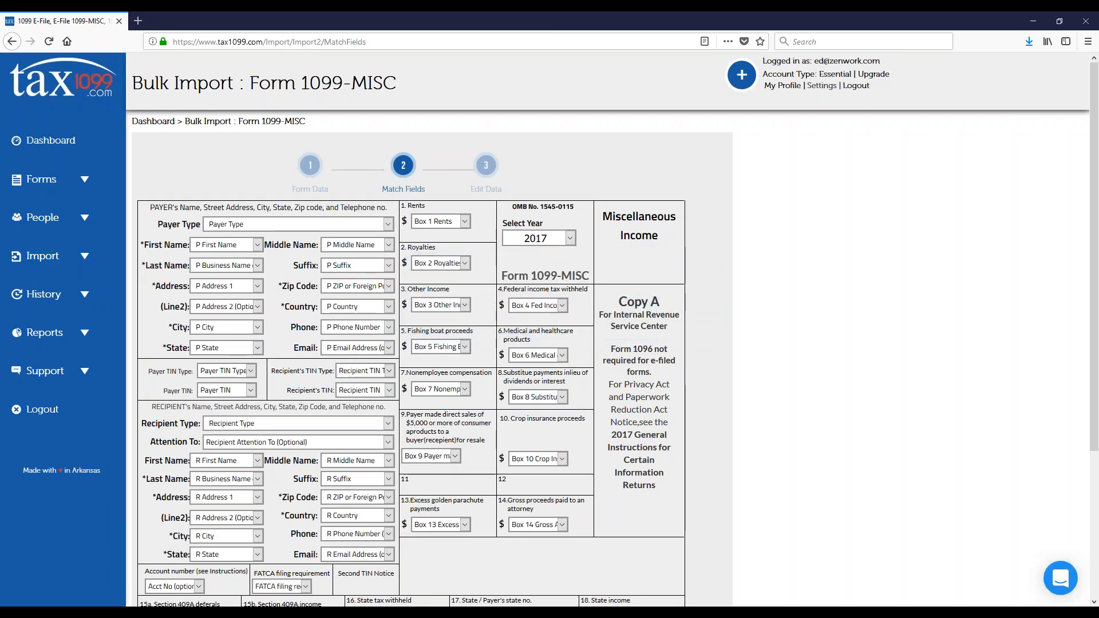
pyautogui.scroll(-3, 452, 347)
pyautogui.click(428, 498)
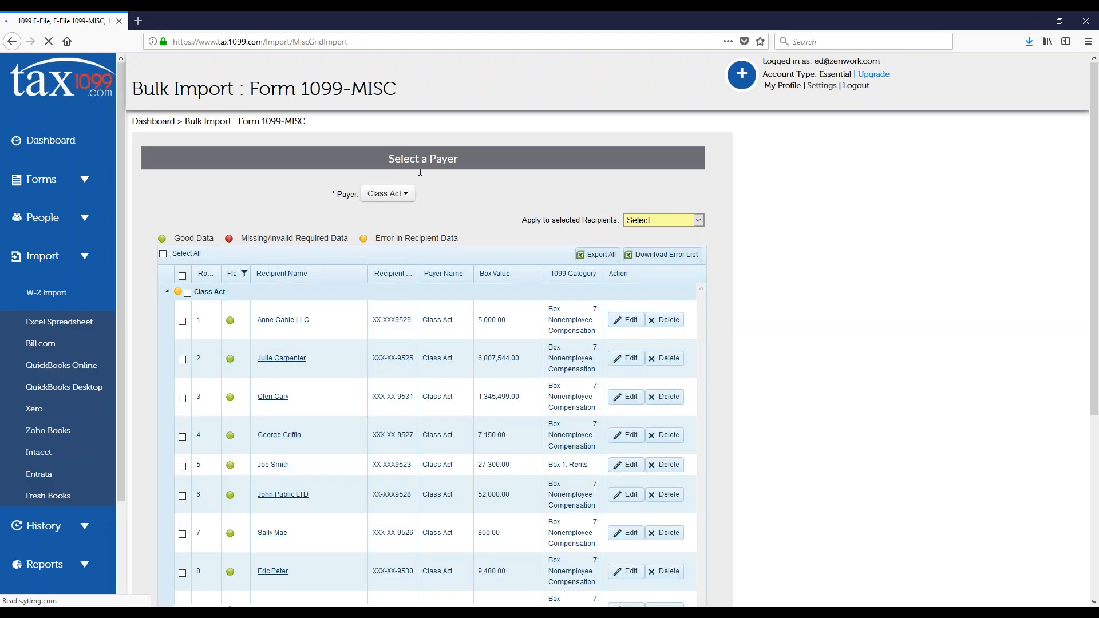
# Step: Examine the payer choices for the imported data and collapse the Class Act recipient group
pyautogui.click(405, 196)
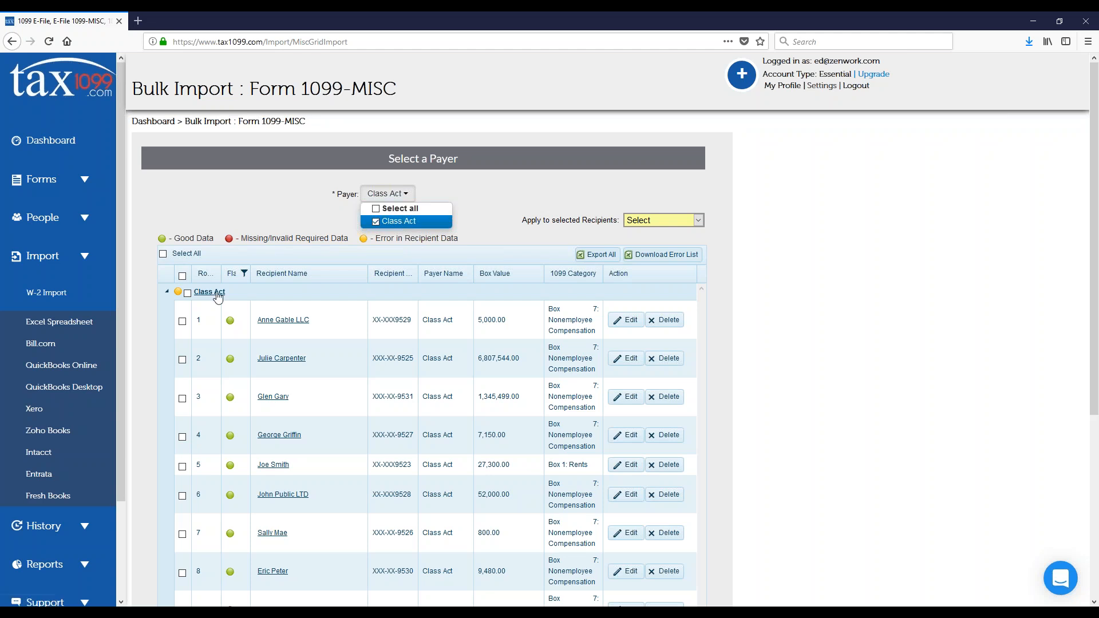
pyautogui.click(166, 292)
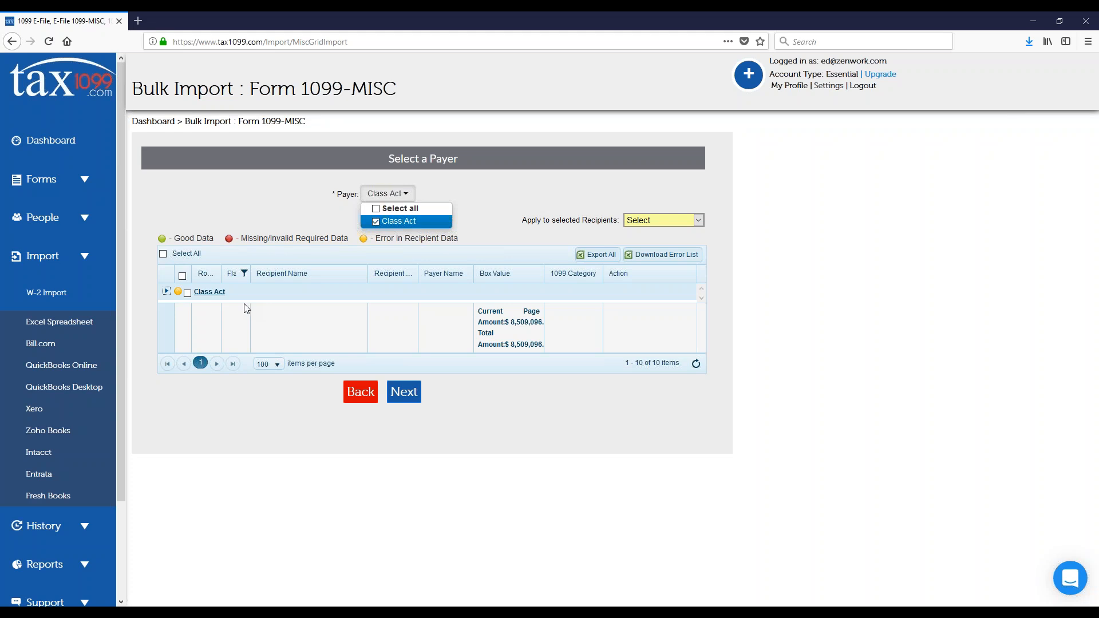
# Step: Start copying the first listed 1095TestCompany recipient to another payer, choose The Ski Shop as the target, and close the dialog without confirming
pyautogui.click(85, 219)
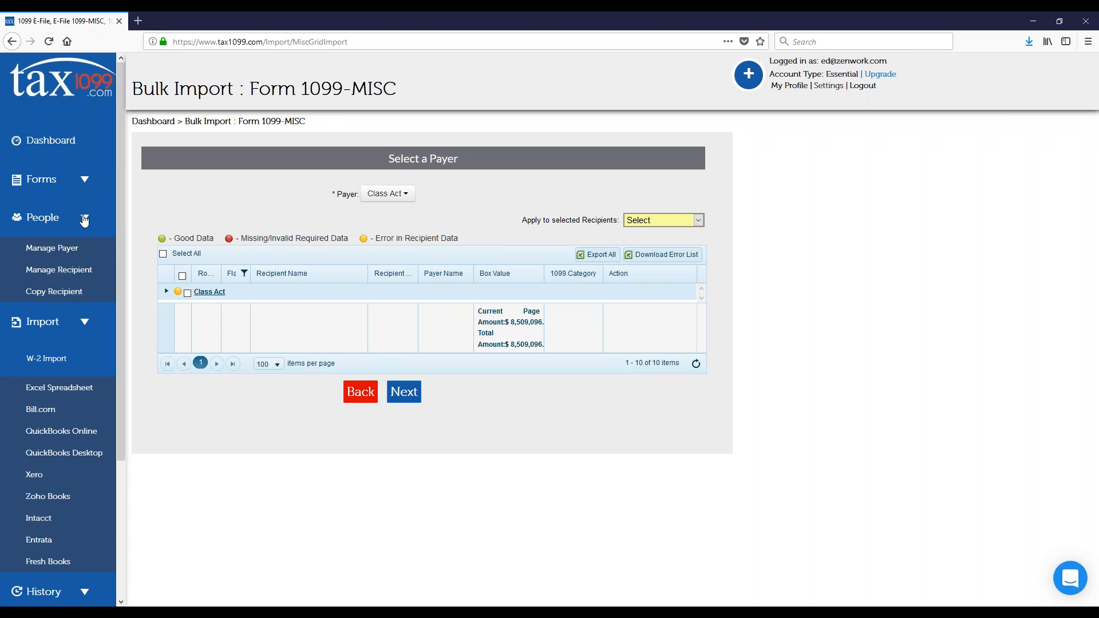
pyautogui.click(75, 296)
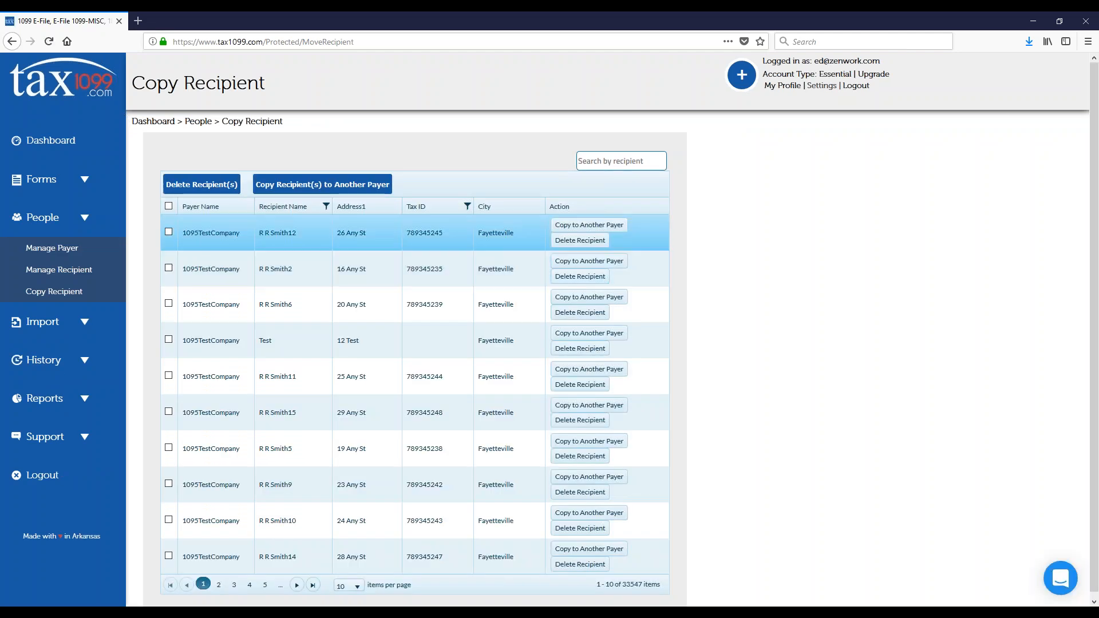
pyautogui.click(589, 225)
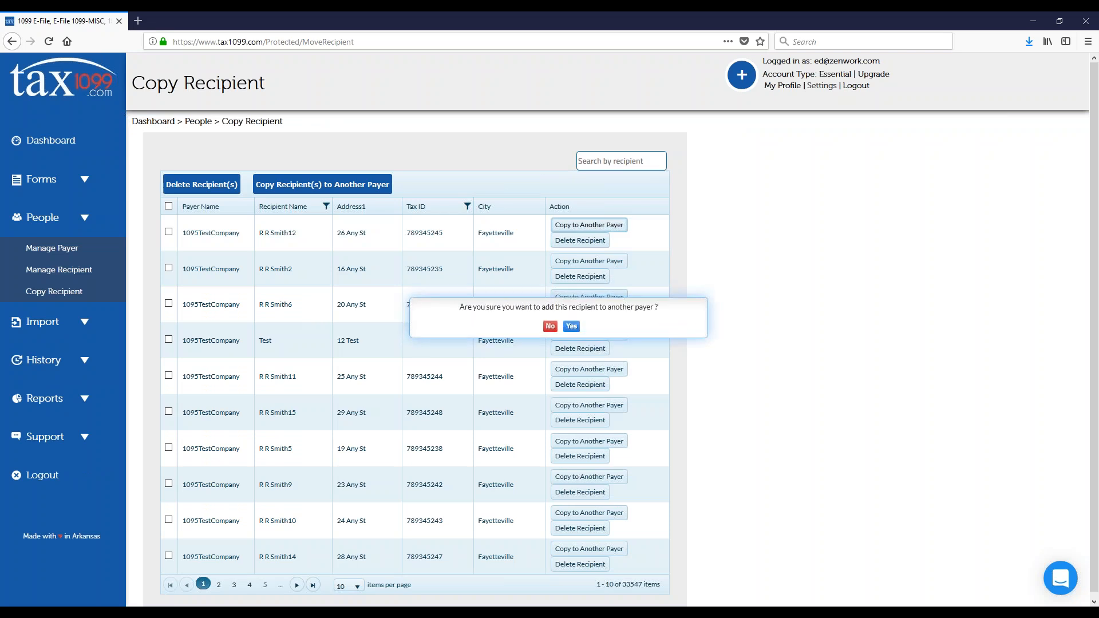
pyautogui.click(571, 320)
pyautogui.click(572, 216)
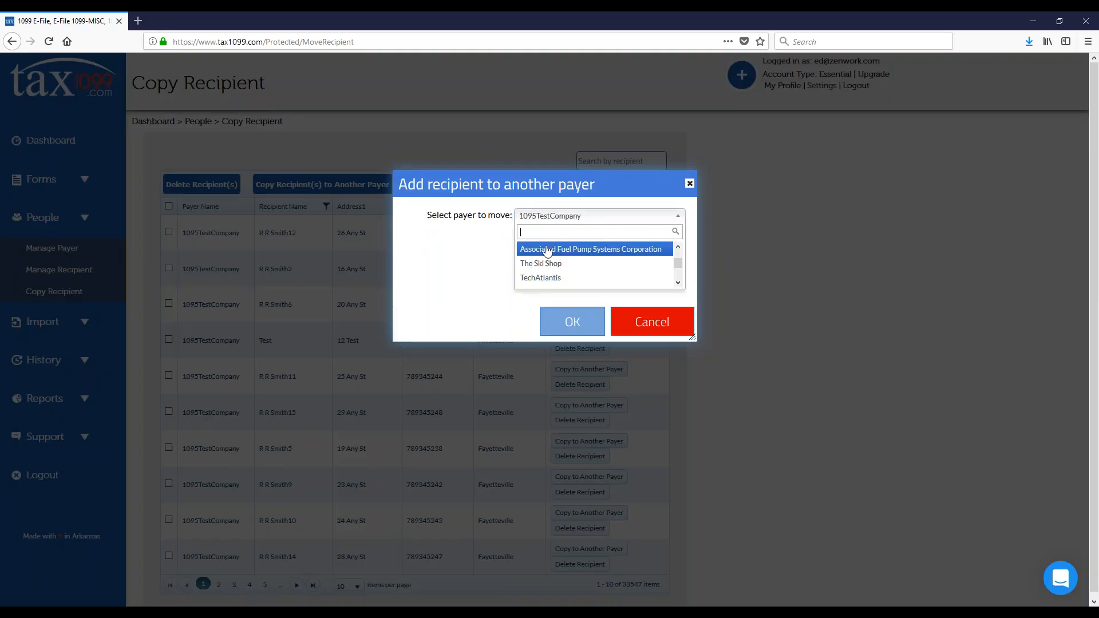
pyautogui.click(543, 264)
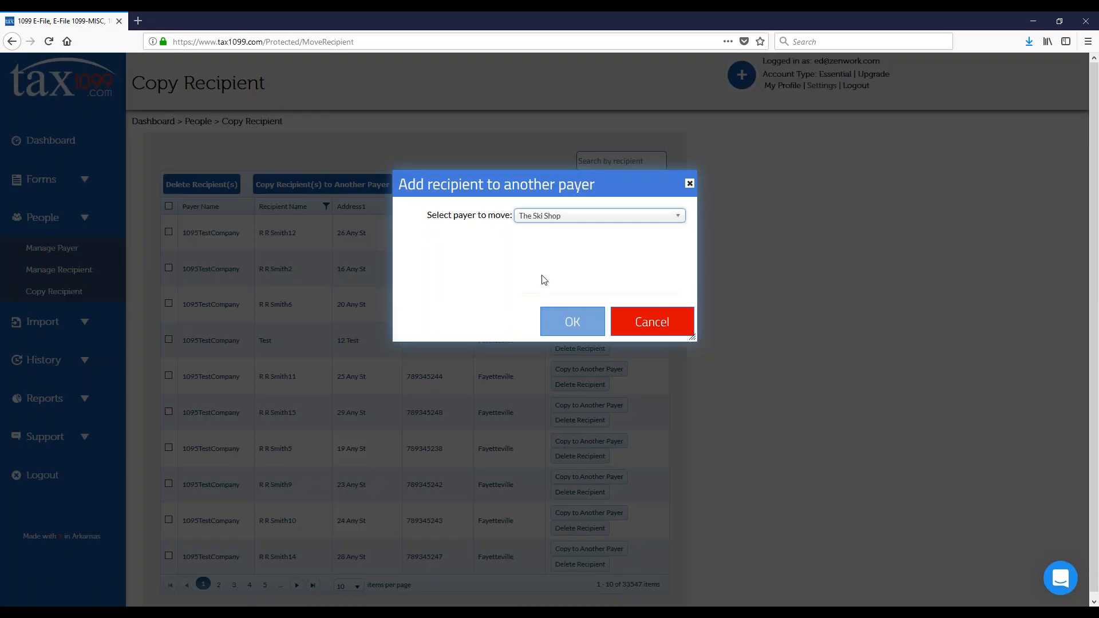
pyautogui.click(690, 184)
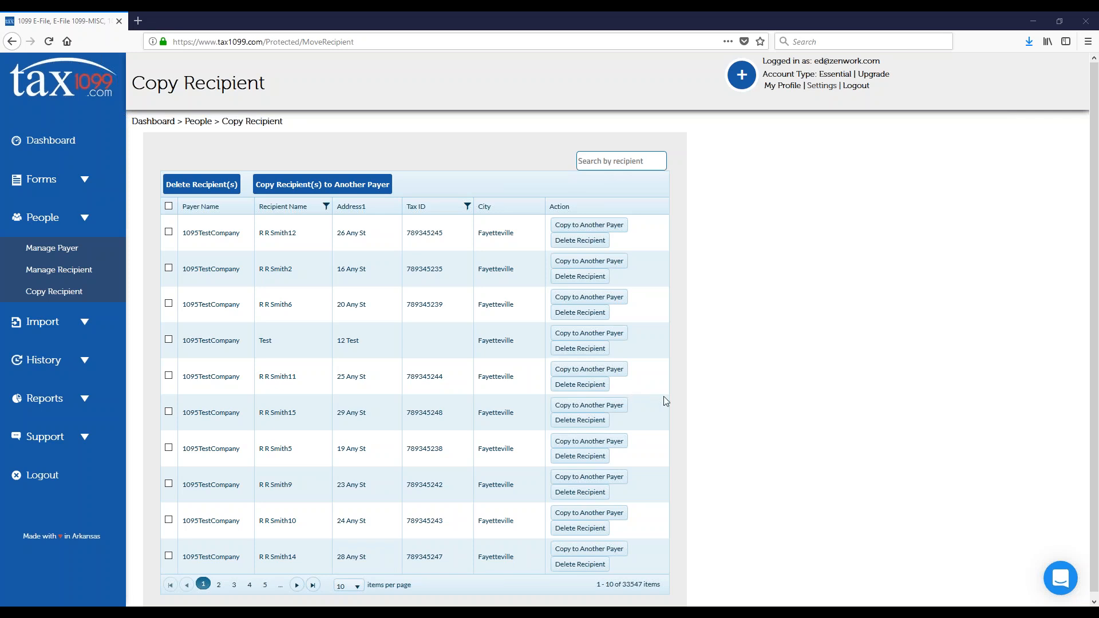
# Step: Open the QuickBooks Desktop import options and go to the QuickBooks Plugin instructions
pyautogui.click(101, 321)
pyautogui.scroll(-5, 86, 351)
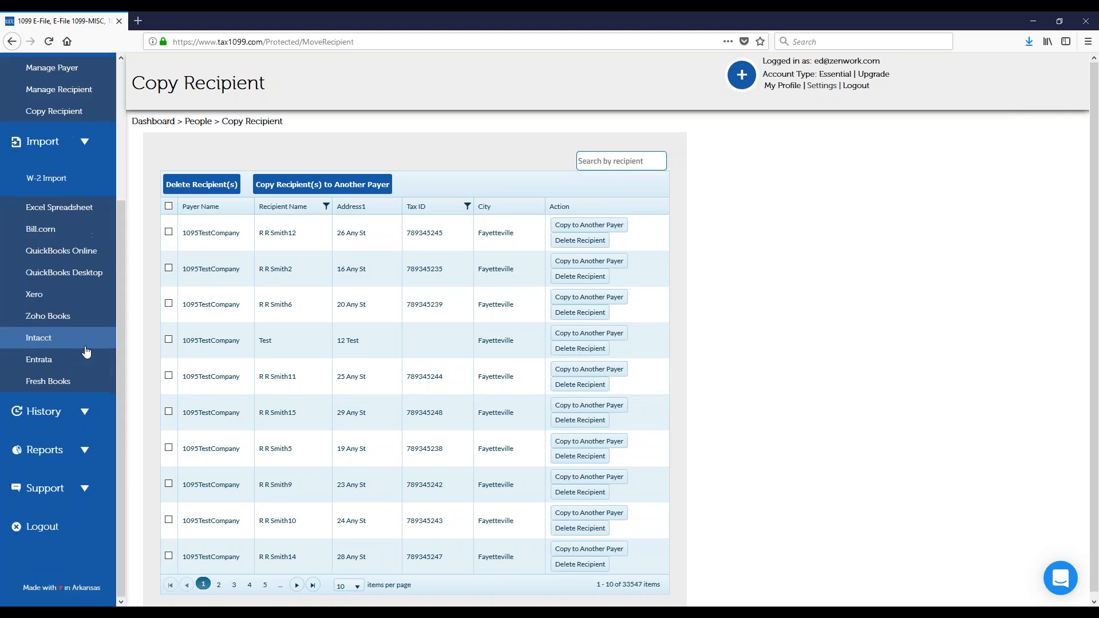
pyautogui.click(68, 276)
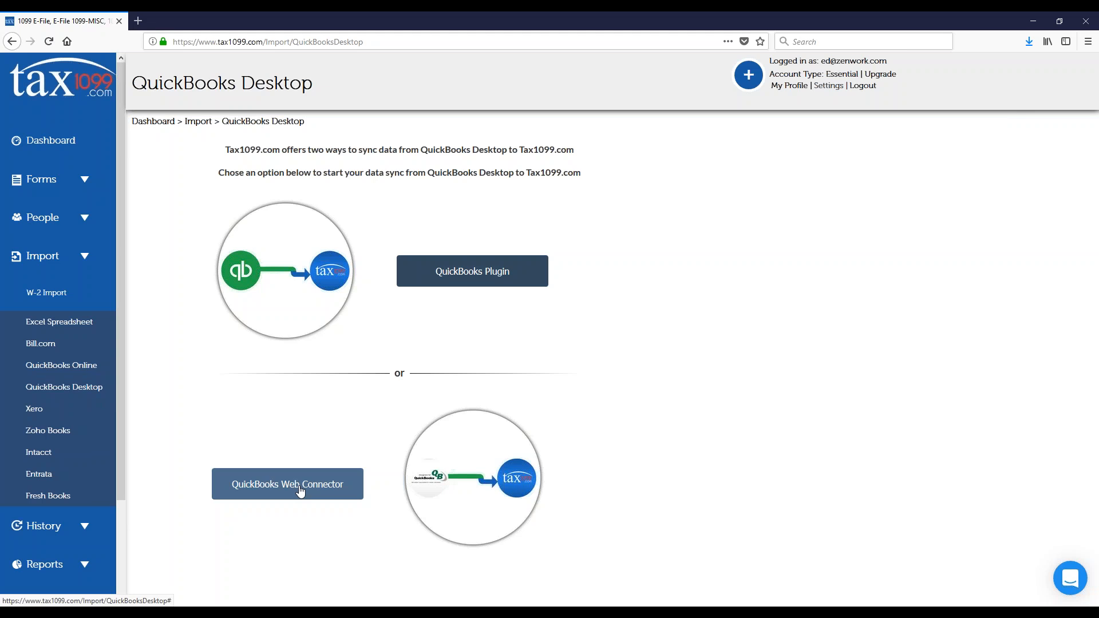
pyautogui.click(463, 278)
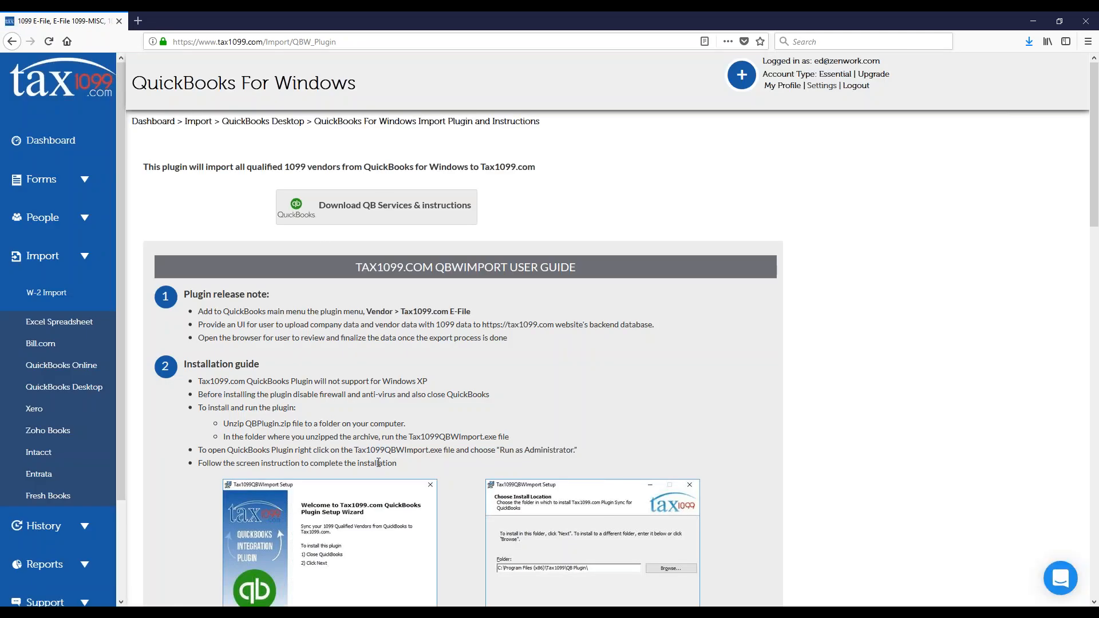
# Step: Examine the plugin user guide's installation, application certificate and running instructions, highlighting the Vendor > Tax1099.com E-File > Upload 1099 Data path
pyautogui.scroll(-3, 379, 462)
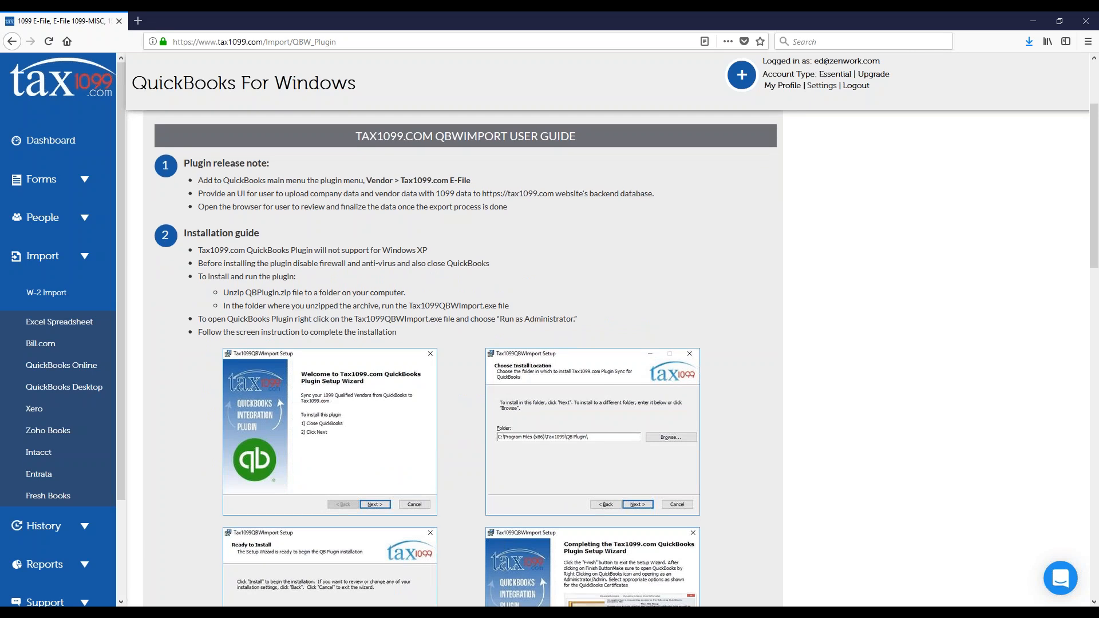
pyautogui.scroll(-2, 464, 358)
pyautogui.scroll(-2, 375, 424)
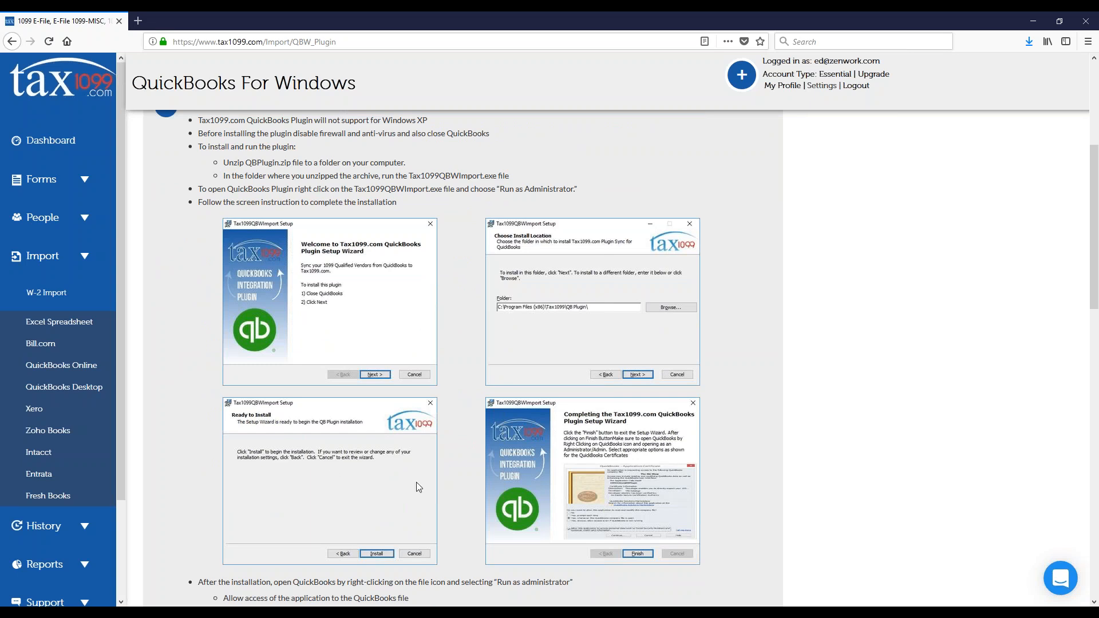
pyautogui.scroll(-3, 416, 482)
pyautogui.scroll(-4, 410, 458)
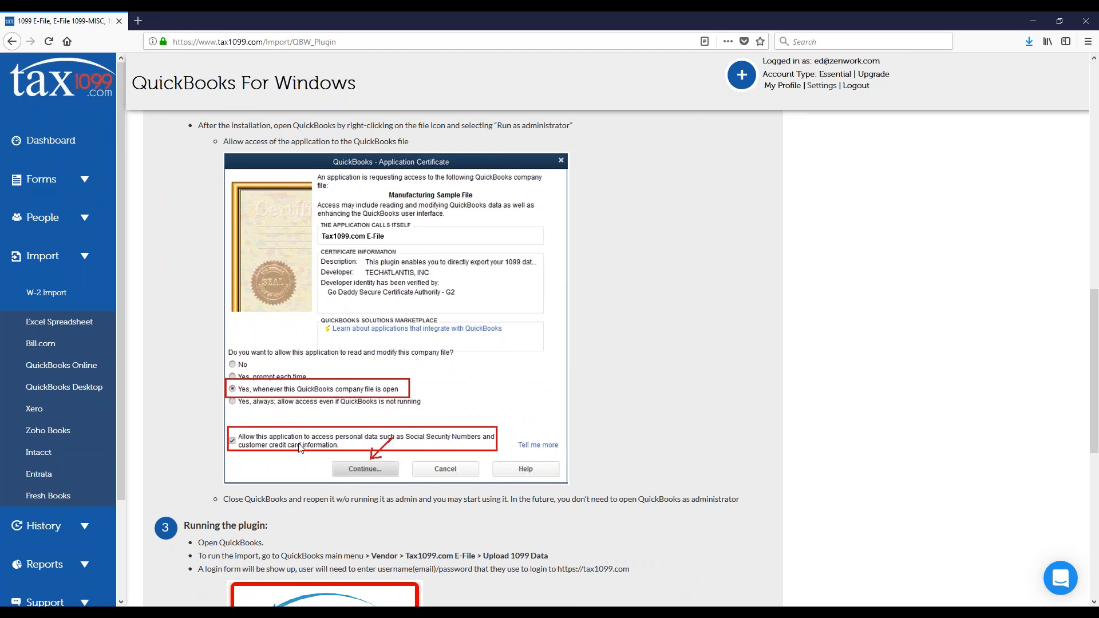
pyautogui.scroll(-6, 375, 372)
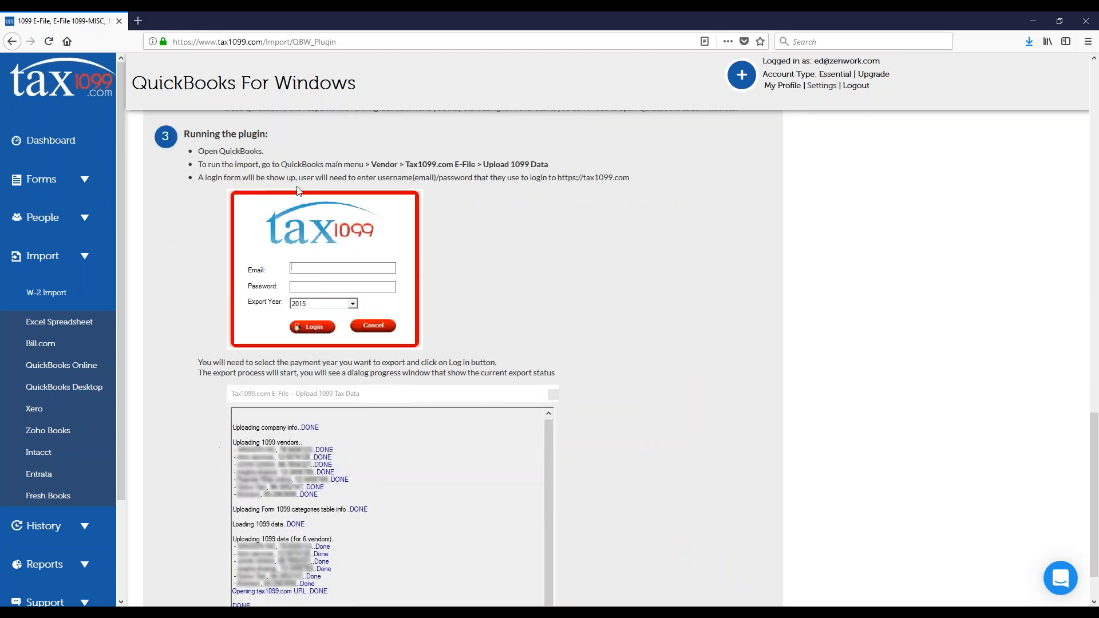
pyautogui.moveTo(371, 166); pyautogui.dragTo(553, 166)
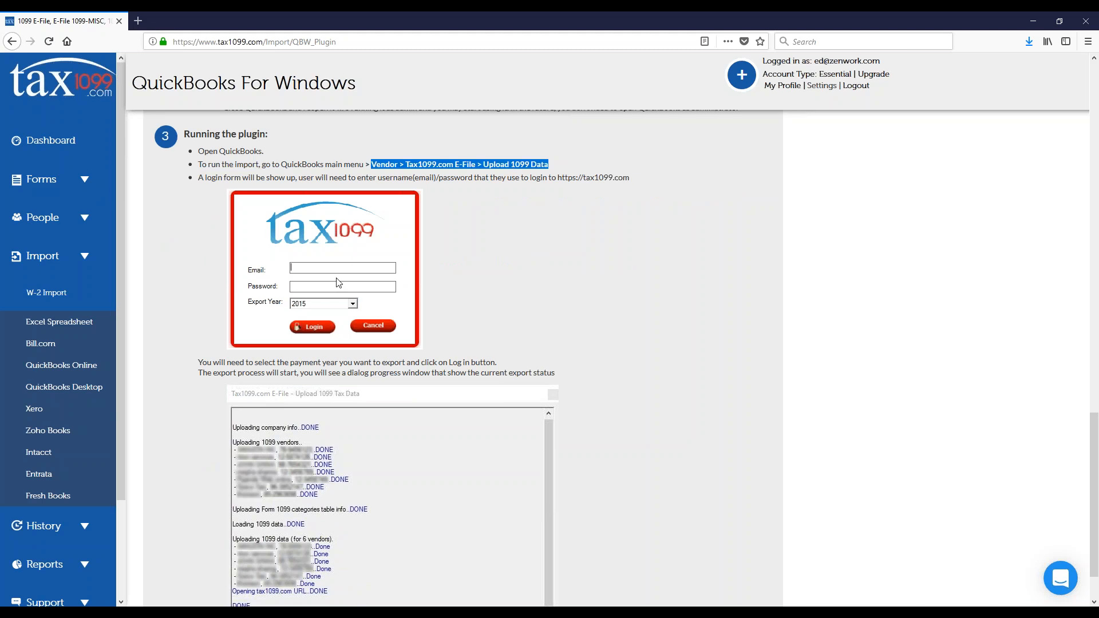
pyautogui.scroll(-1, 330, 300)
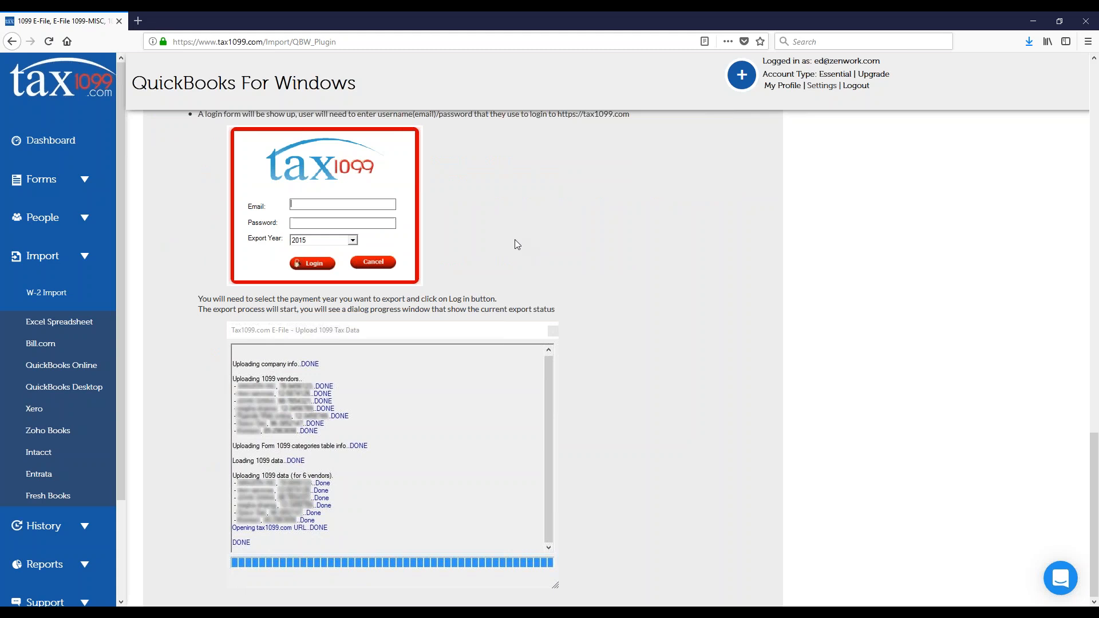
pyautogui.scroll(8, 226, 323)
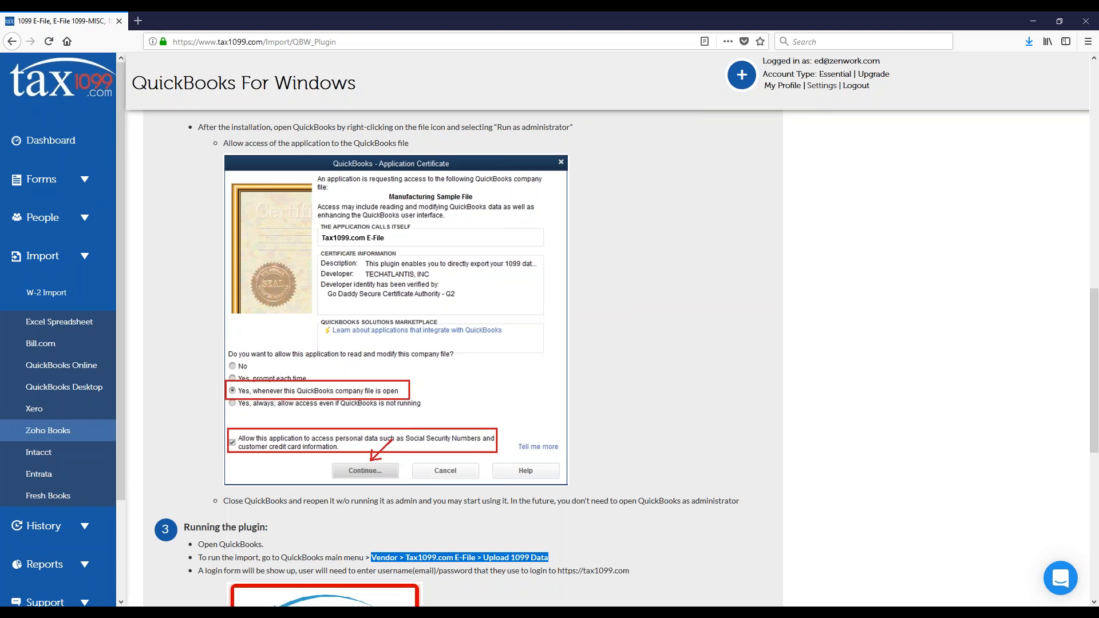
# Step: Return to the QuickBooks Desktop import options and examine the QuickBooks Web Connector instructions through the data sync section
pyautogui.click(64, 387)
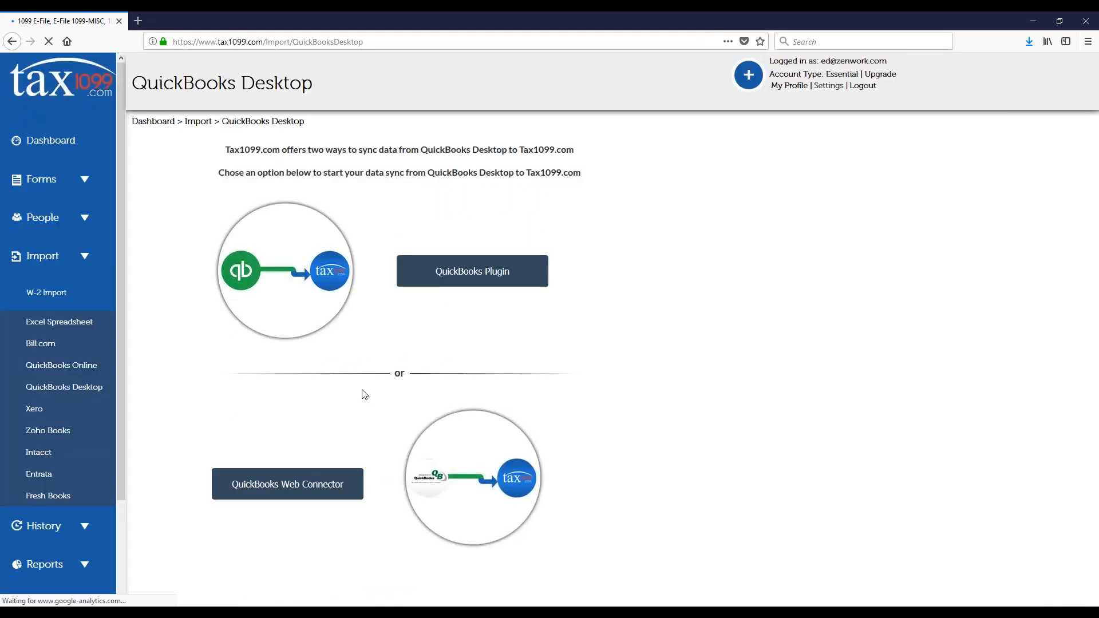
pyautogui.click(288, 484)
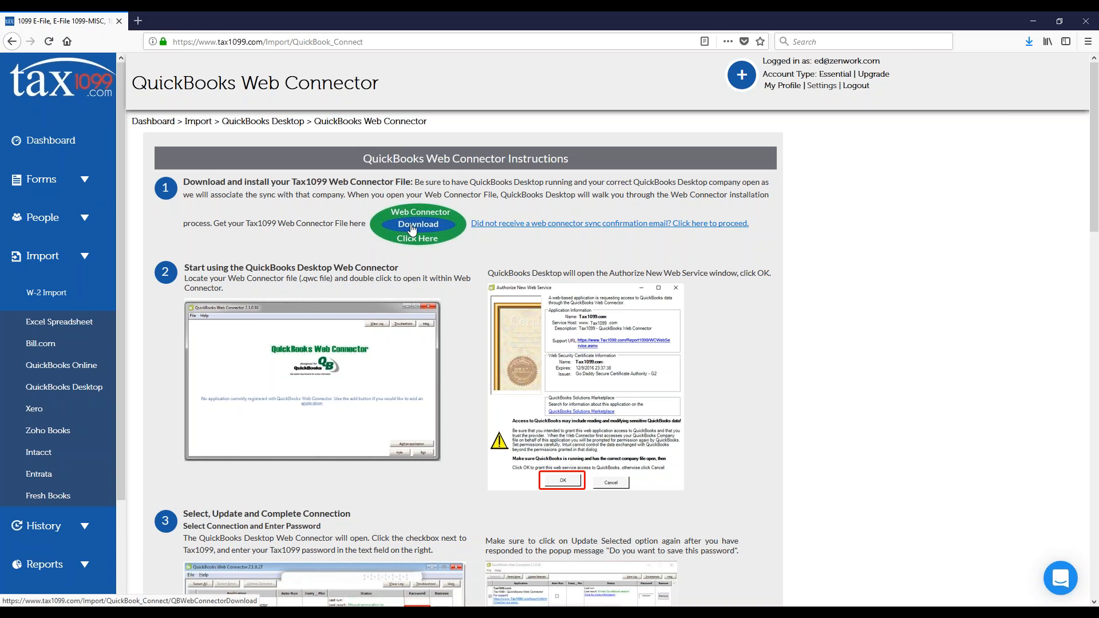
pyautogui.scroll(-3, 558, 221)
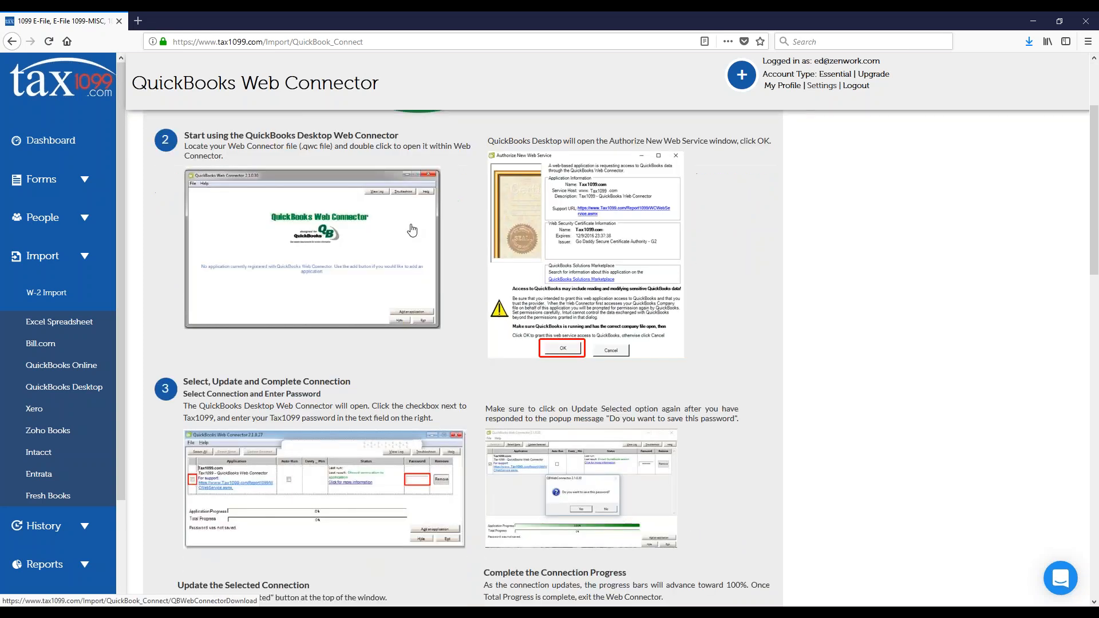
pyautogui.scroll(-1, 506, 370)
pyautogui.scroll(-3, 501, 370)
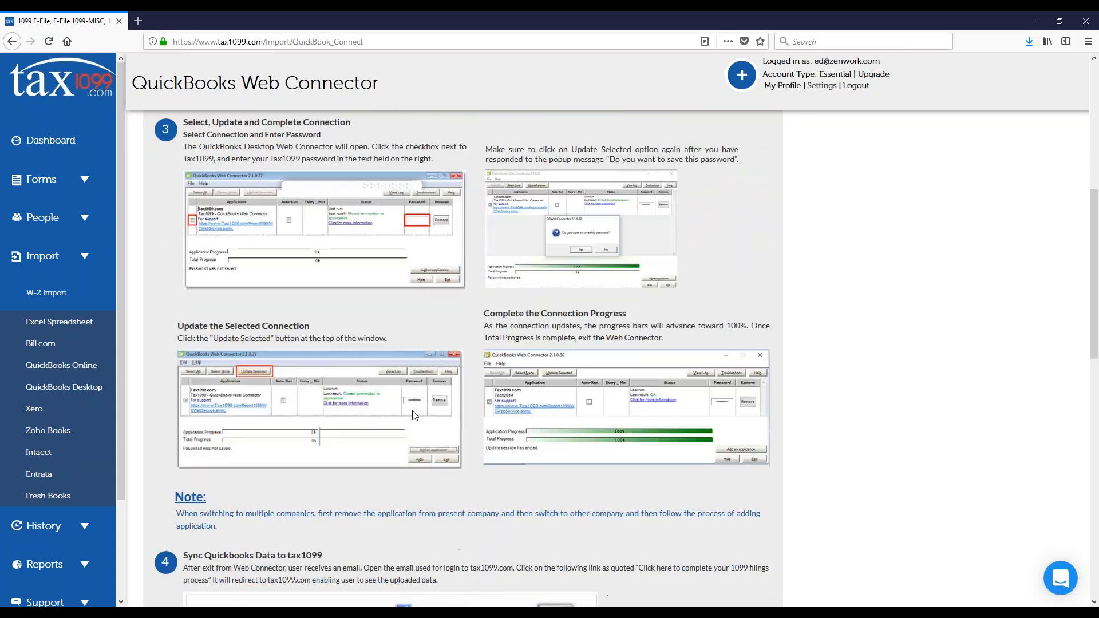
pyautogui.scroll(-3, 435, 435)
pyautogui.scroll(-2, 407, 395)
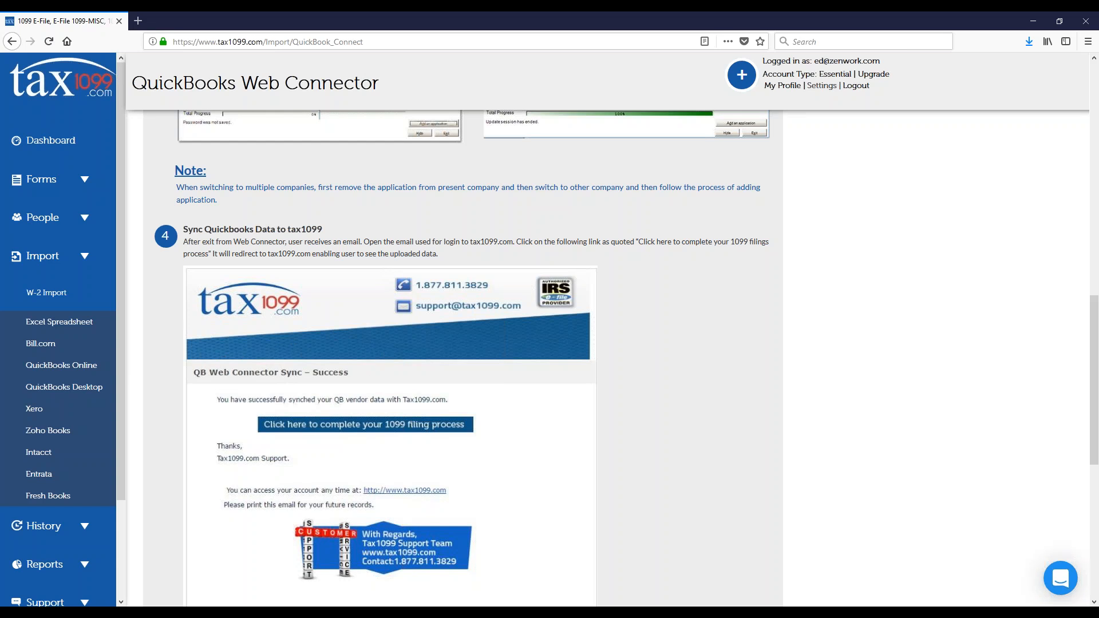
# Step: Open the support chat to view its conversations, and close it again
pyautogui.click(1060, 578)
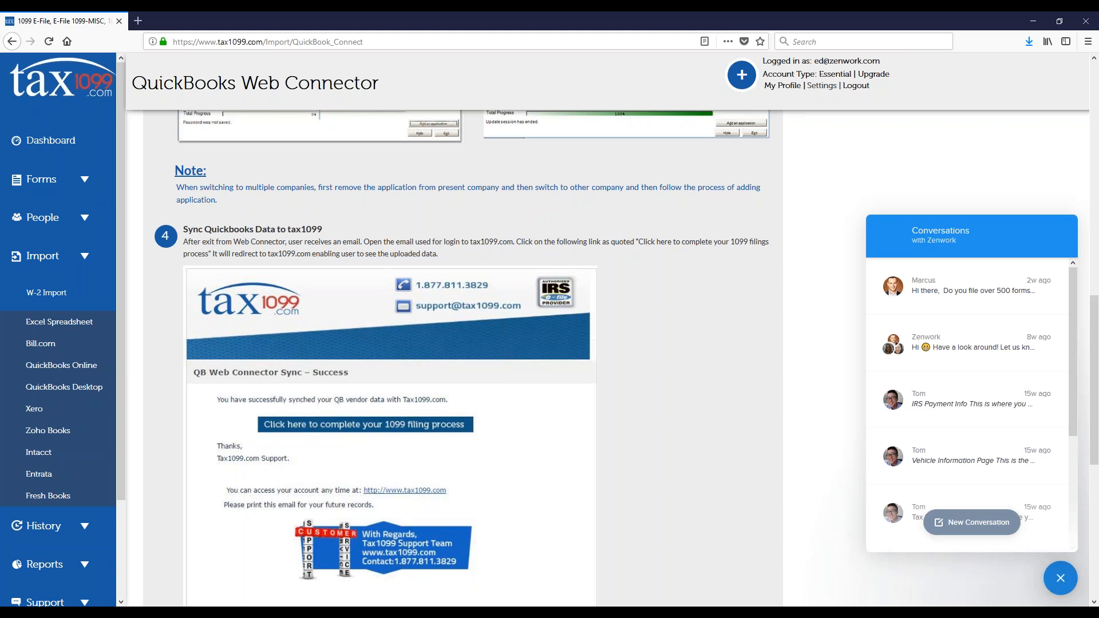
pyautogui.click(1060, 578)
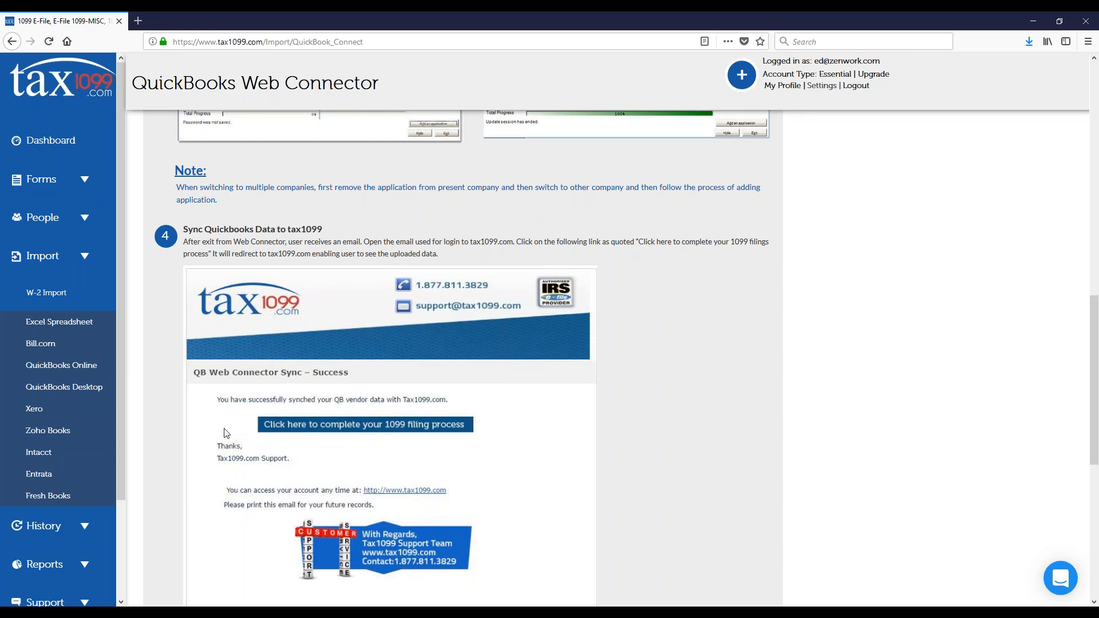
# Step: Open the QuickBooks Online import to view its Intuit sign-in page, and return to the Web Connector page
pyautogui.click(70, 367)
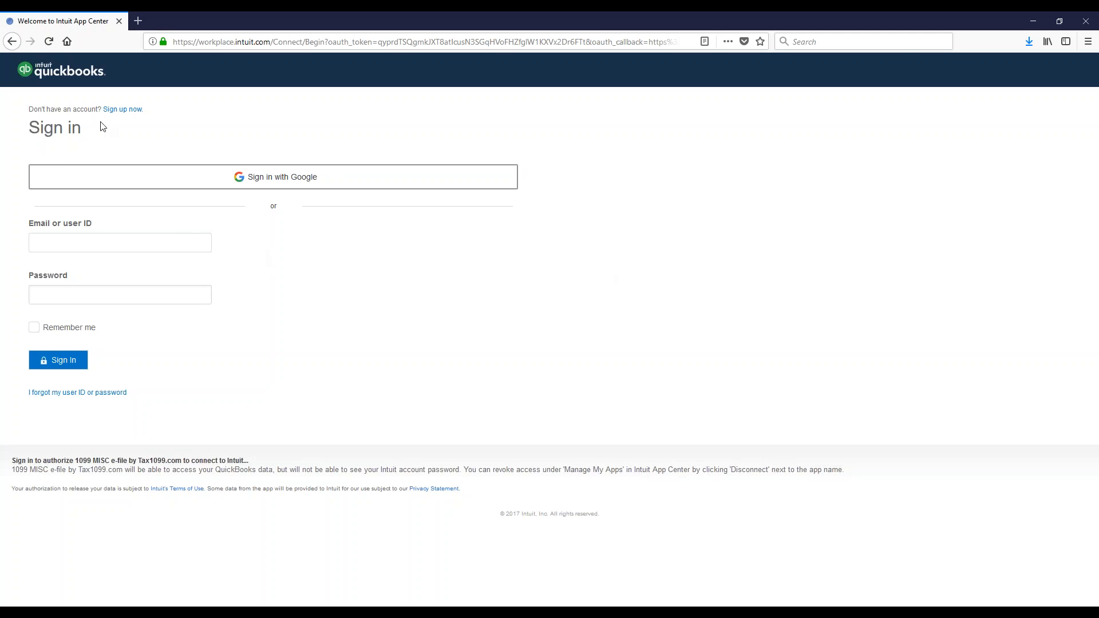
pyautogui.click(17, 43)
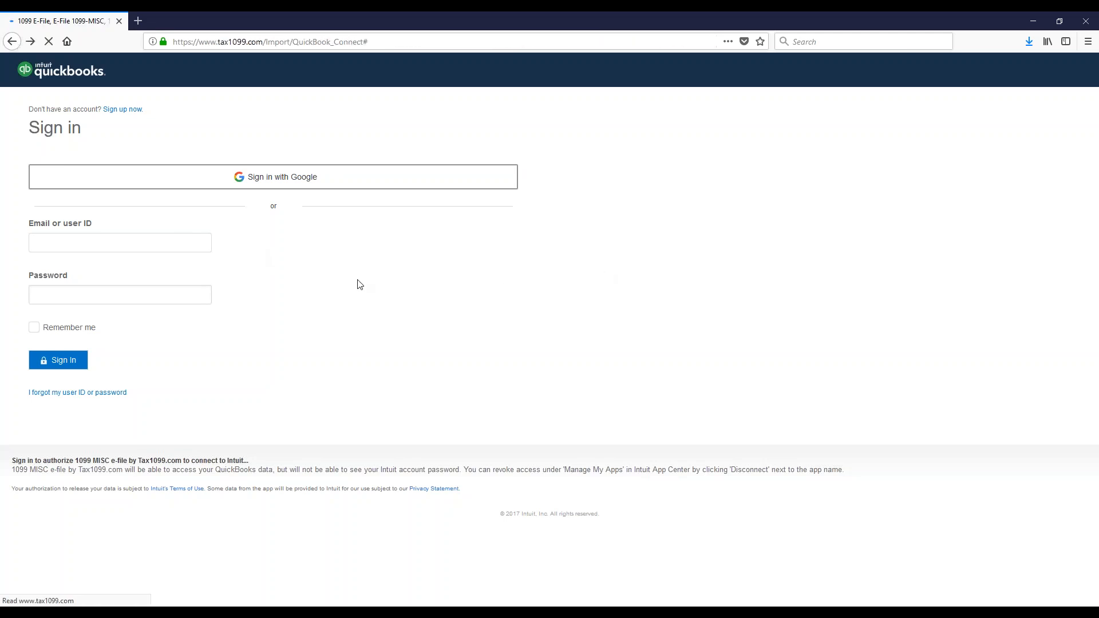